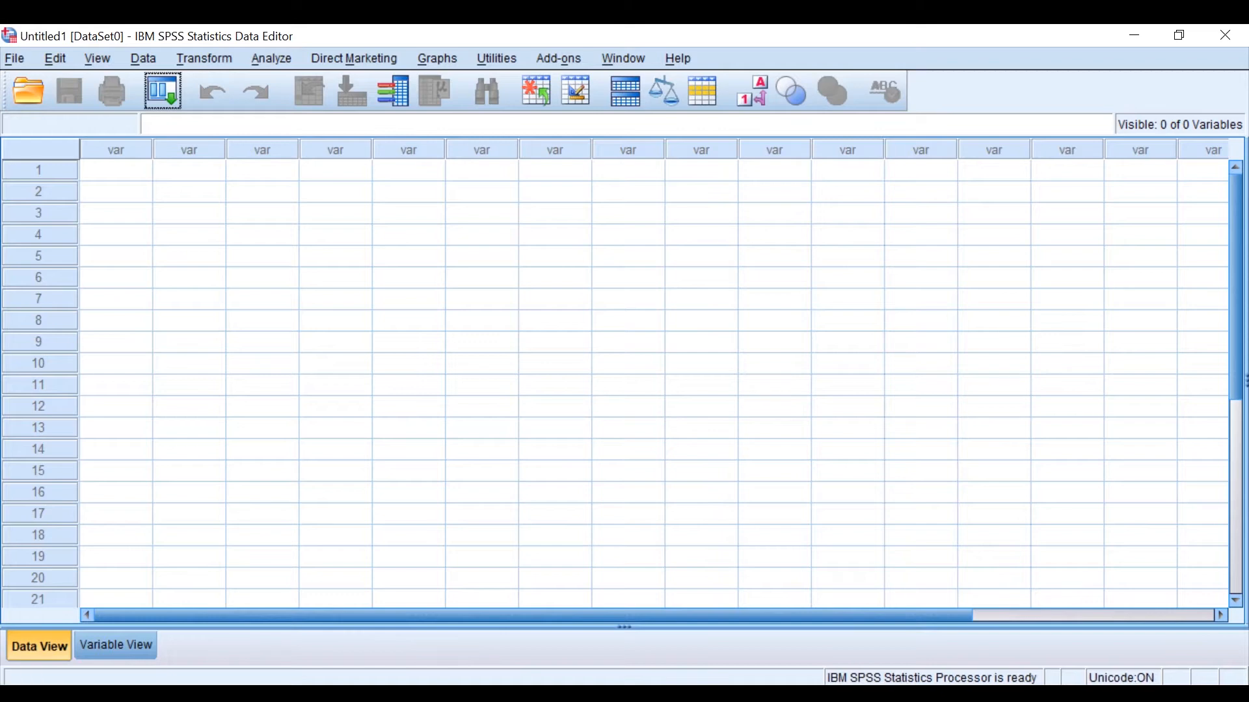
Step: Open the data file Employee data.sav from the SPSSTutorialData folder
{"action": "left_click", "coordinate": [15, 59]}
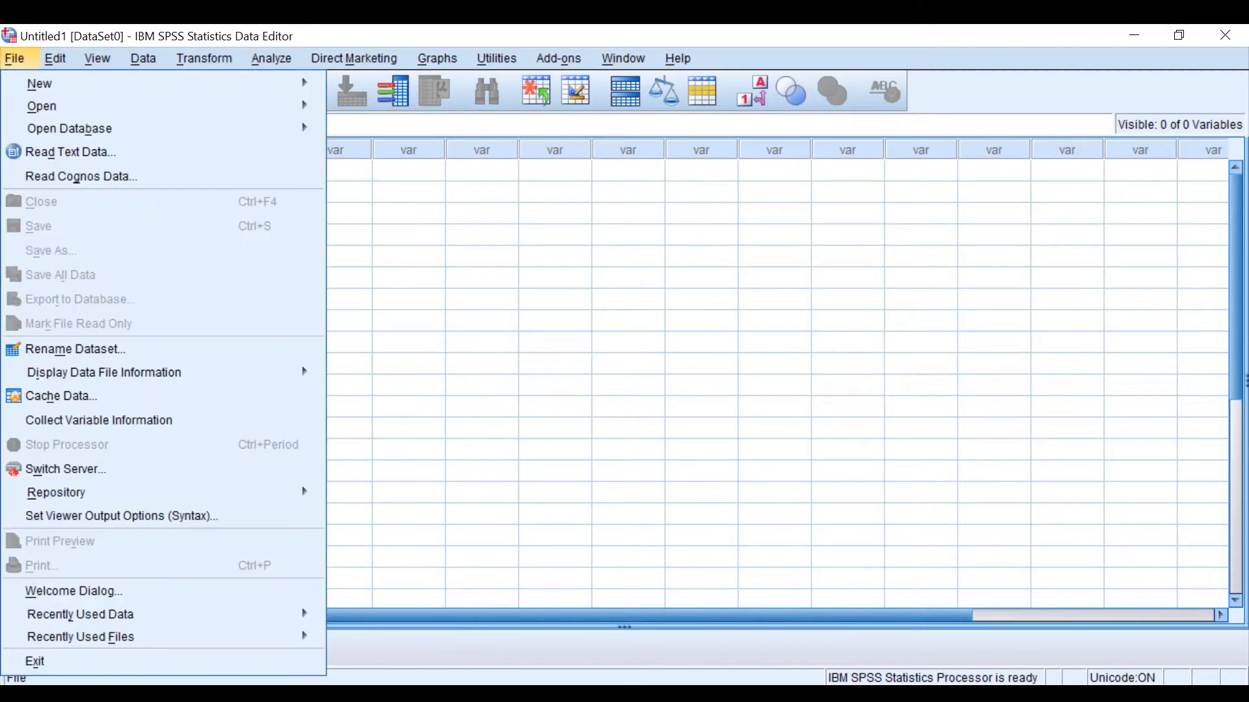
{"action": "mouse_move", "coordinate": [43, 106]}
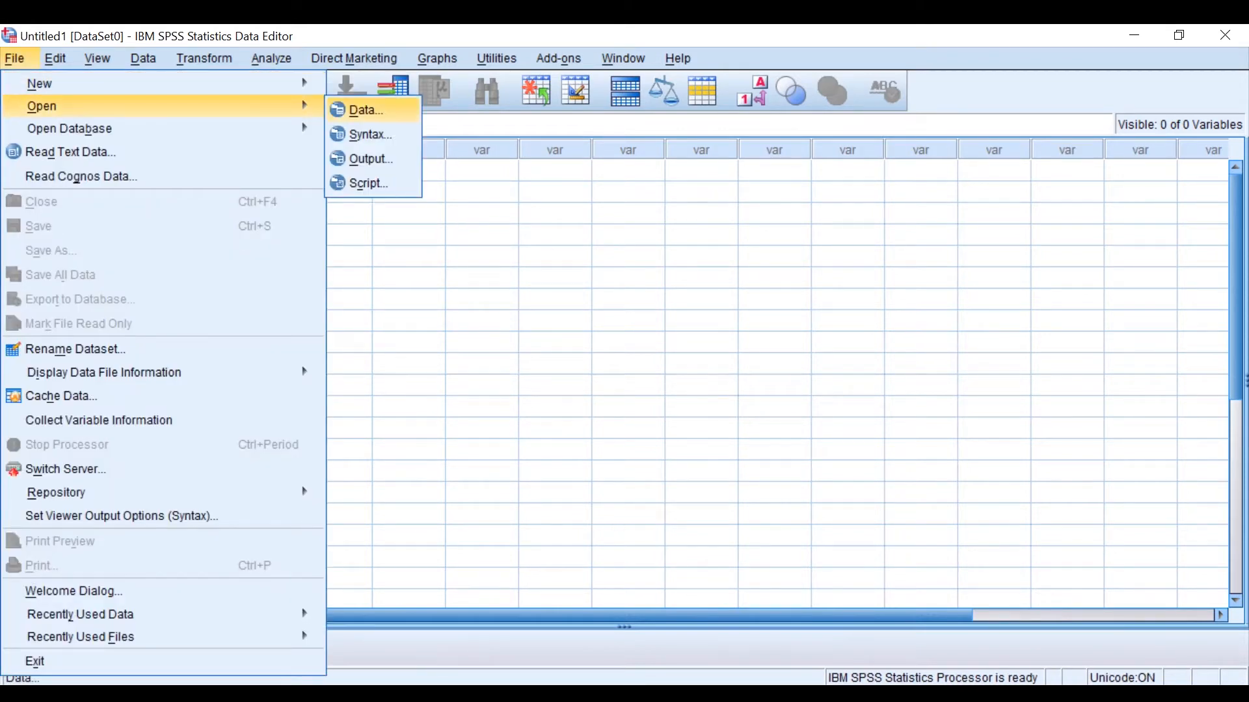
{"action": "left_click", "coordinate": [365, 110]}
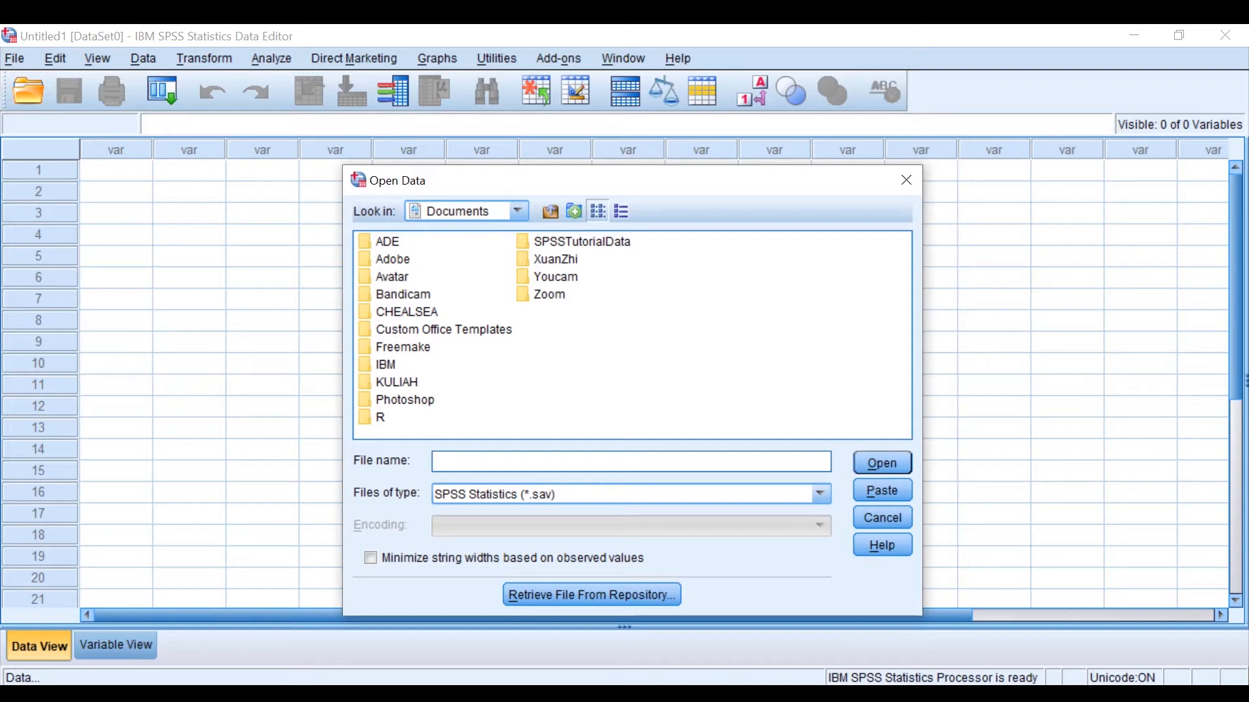
{"action": "double_click", "coordinate": [581, 242]}
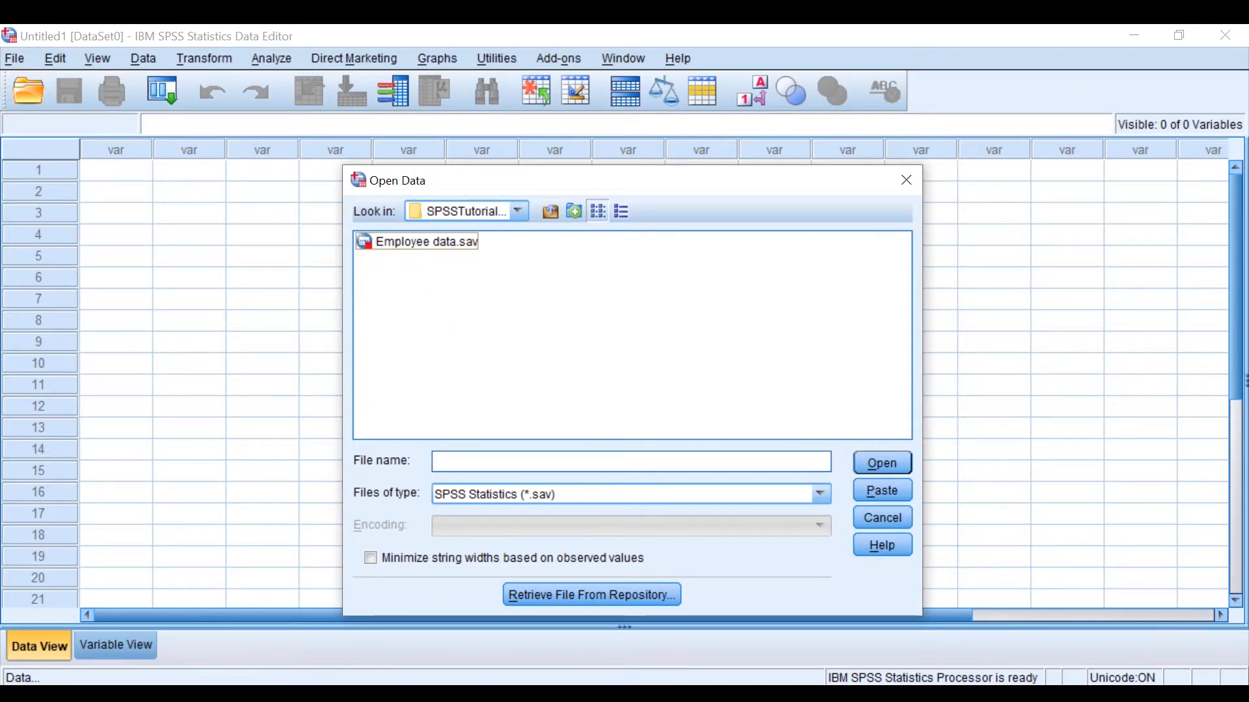
{"action": "right_click", "coordinate": [449, 240]}
{"action": "left_click", "coordinate": [429, 241]}
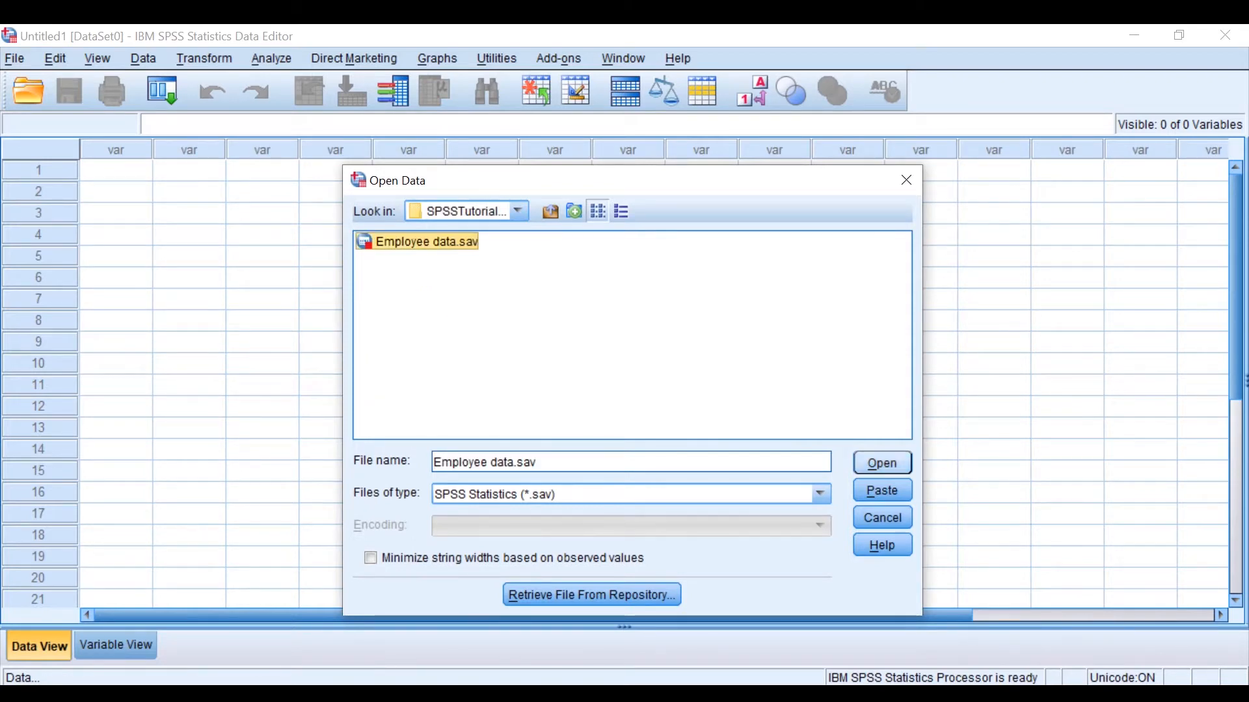
{"action": "key", "text": "Return"}
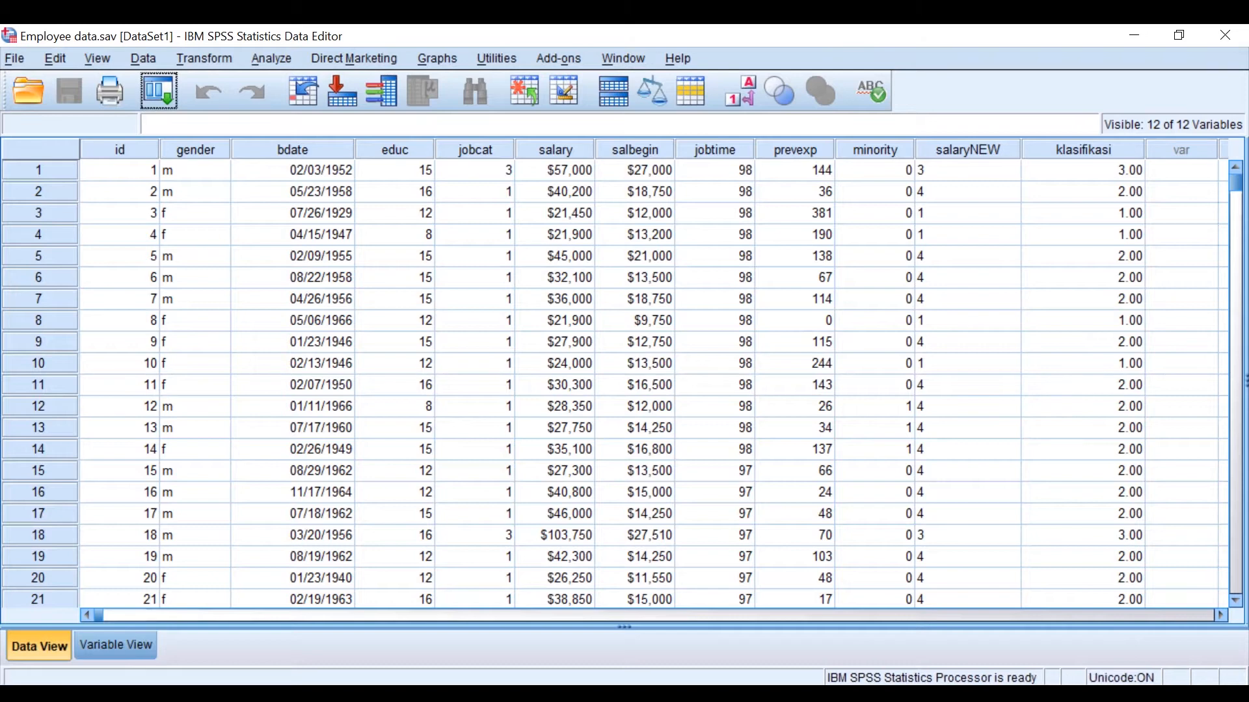
Step: Create a simple bar chart of the number of cases, summarized for groups of cases, with Employee Code [id] as the category axis
{"action": "left_click", "coordinate": [437, 58]}
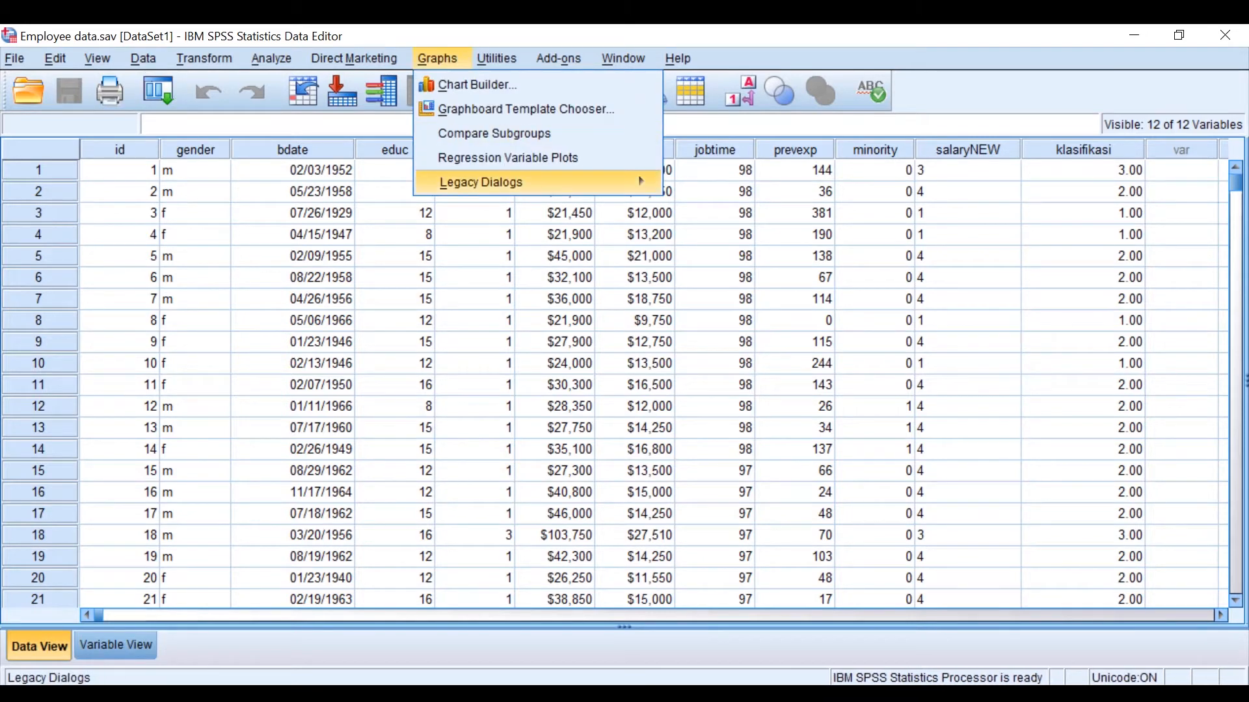
{"action": "mouse_move", "coordinate": [482, 183]}
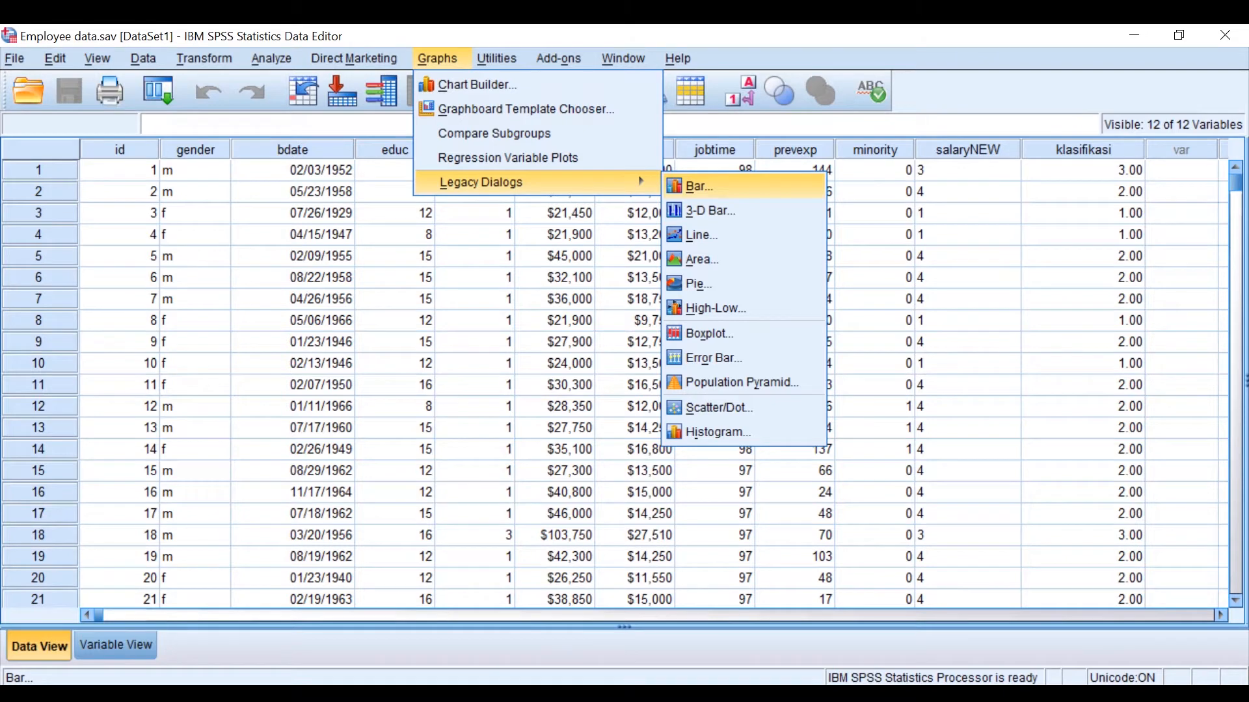
{"action": "left_click", "coordinate": [700, 186]}
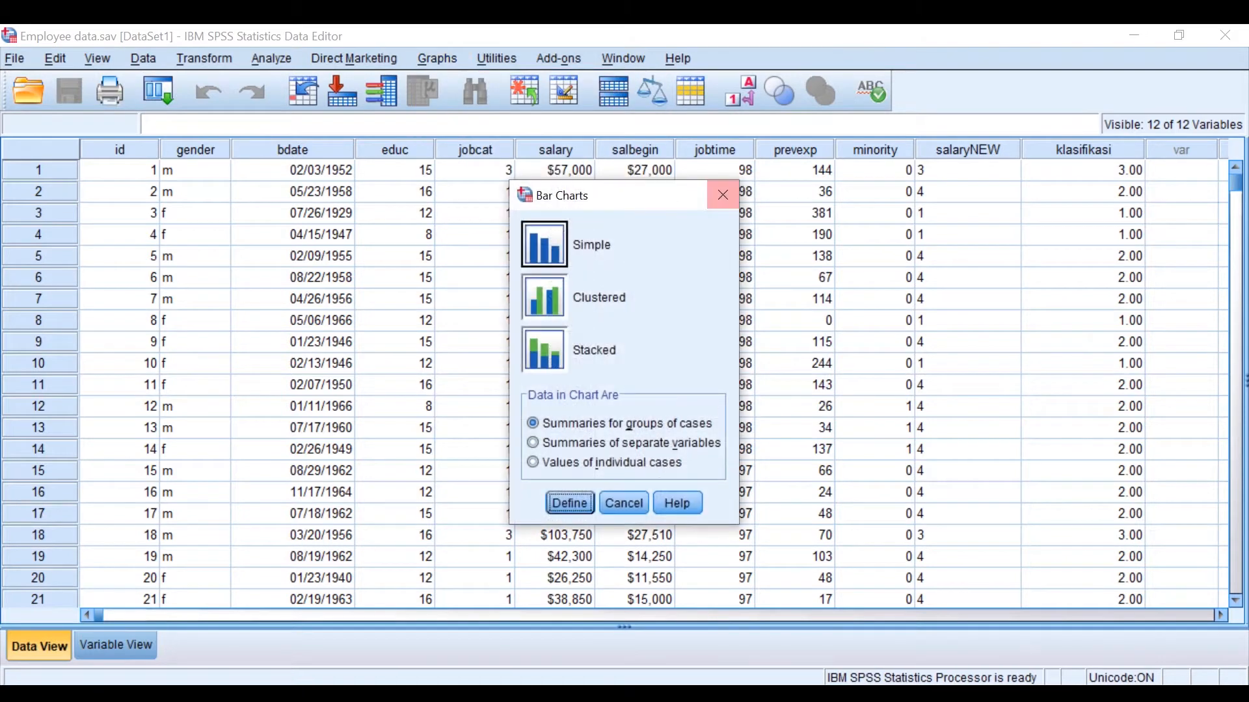
{"action": "left_click", "coordinate": [544, 245]}
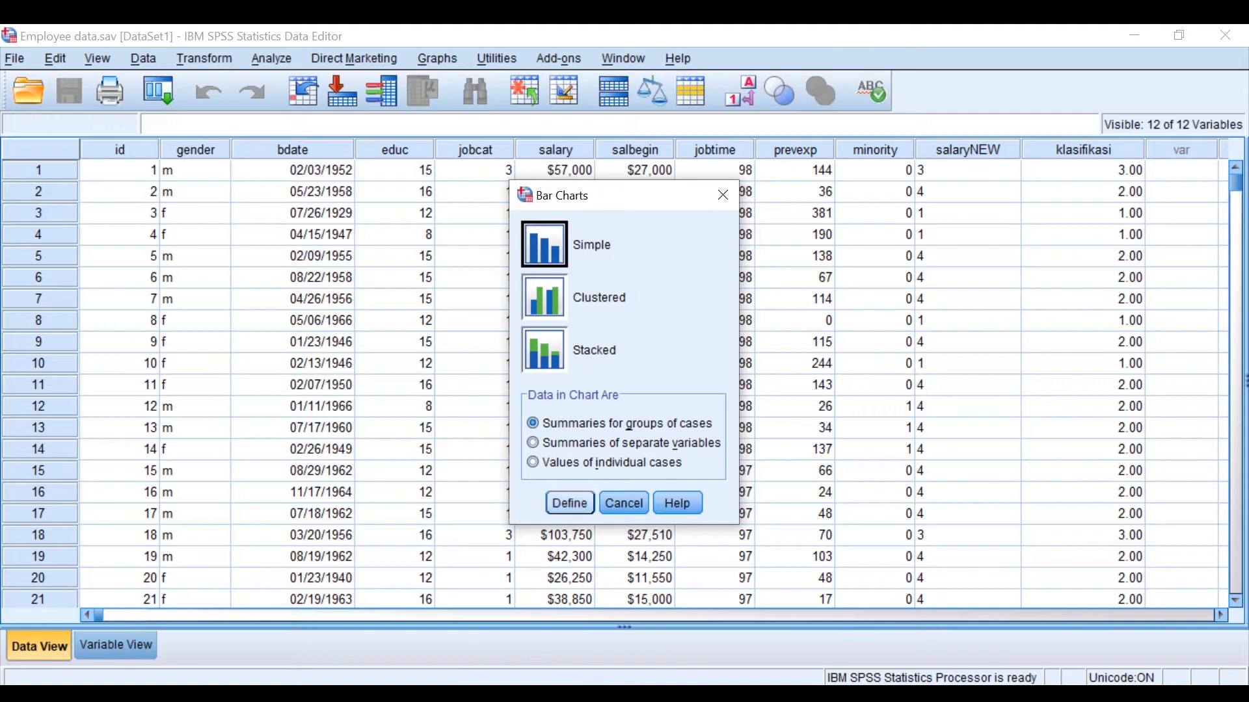
{"action": "left_click", "coordinate": [570, 503]}
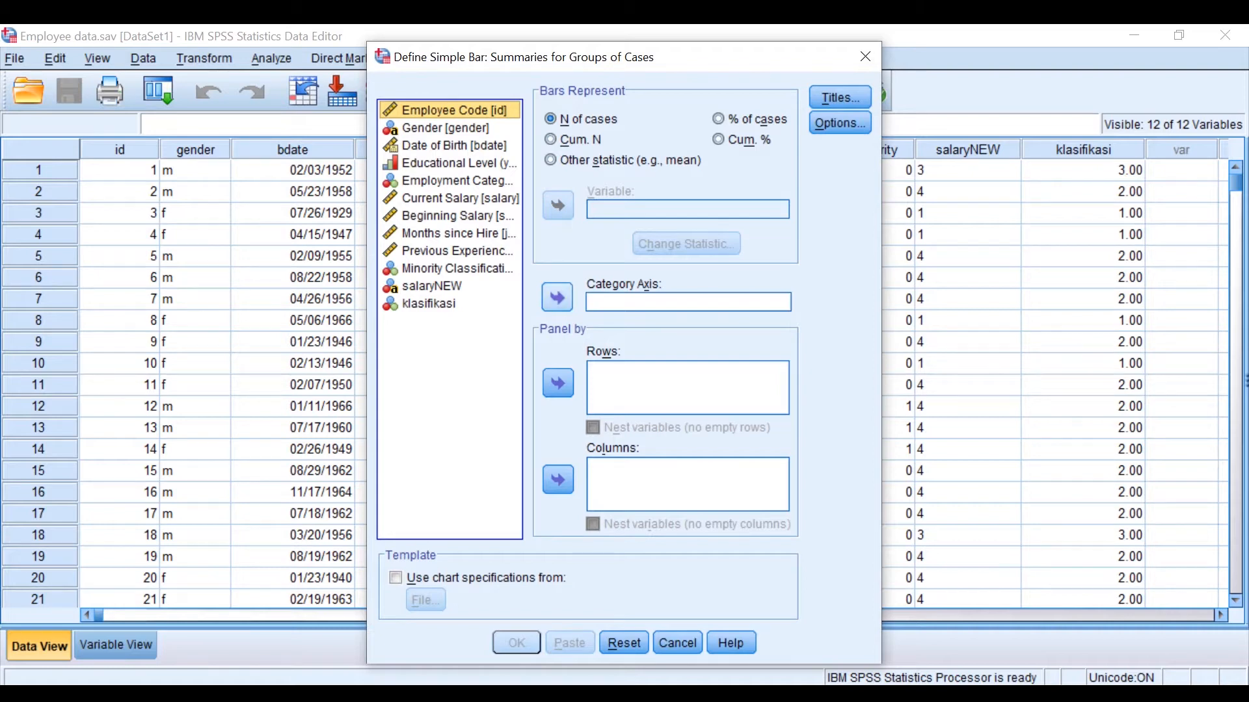
{"action": "left_click", "coordinate": [557, 297]}
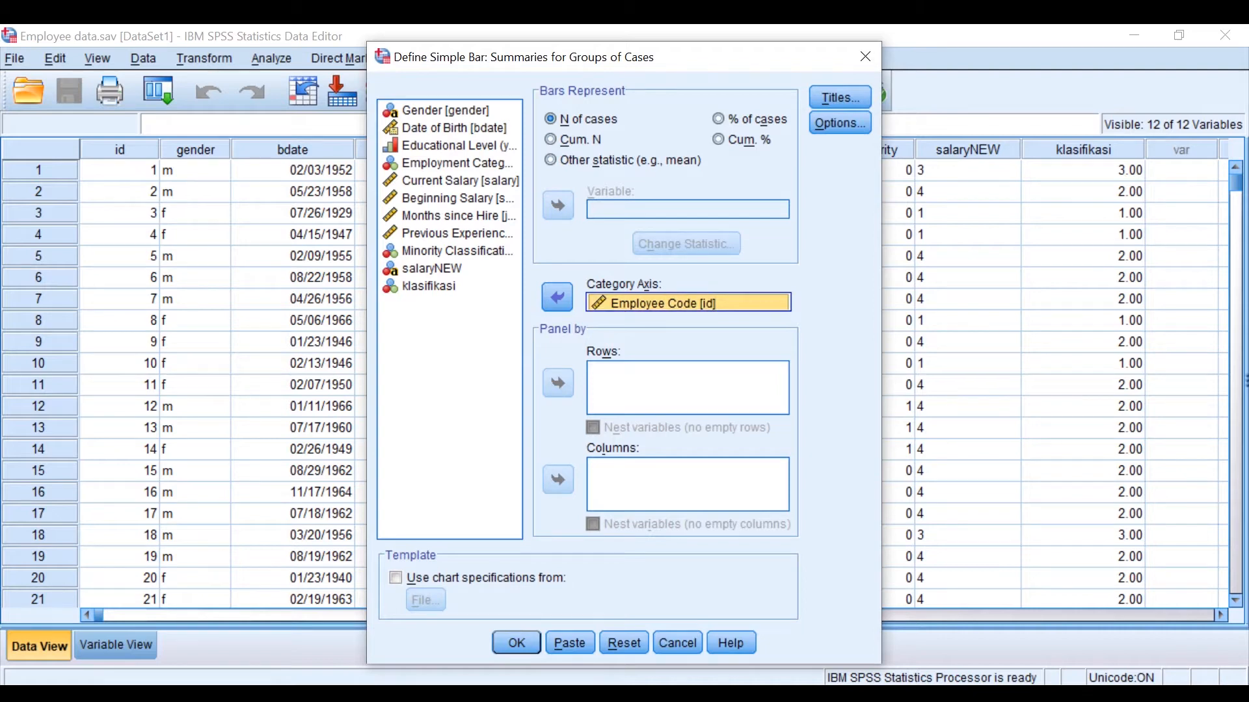
{"action": "left_click", "coordinate": [516, 643]}
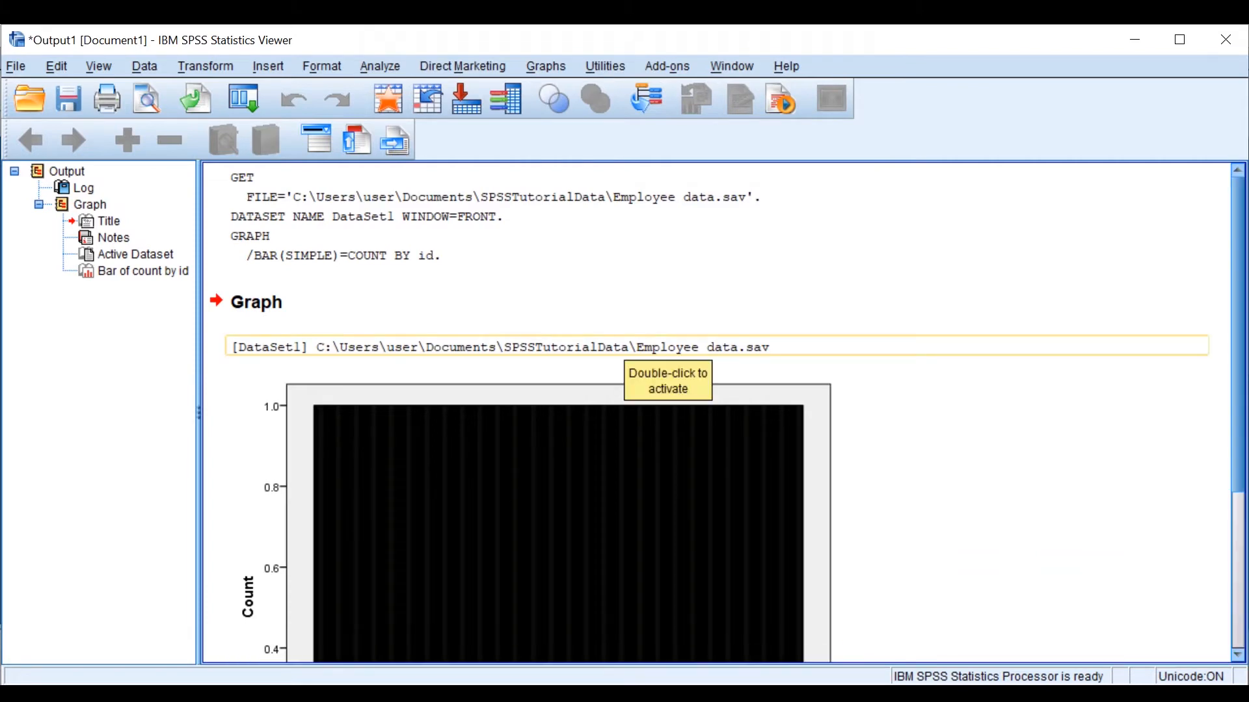
{"action": "scroll", "coordinate": [810, 393], "scroll_direction": "down", "scroll_amount": 5}
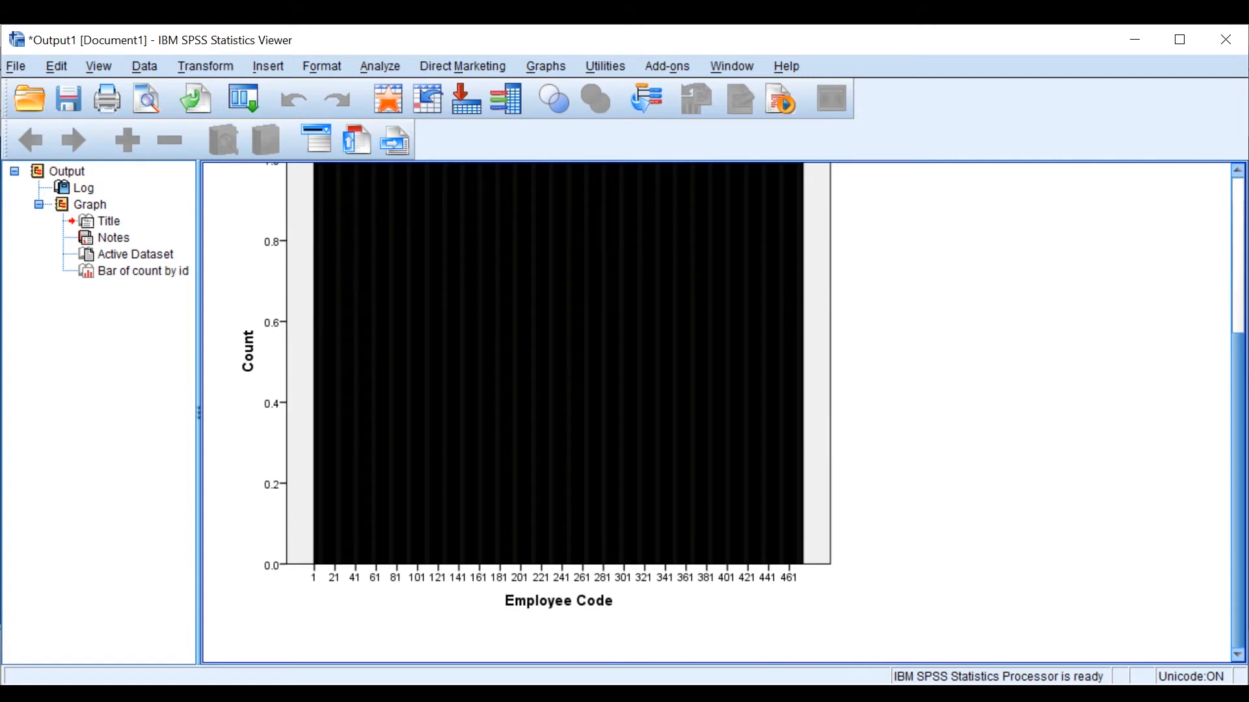
Step: Return to the Employee data.sav dataset and begin defining a clustered bar chart with summaries for groups of cases
{"action": "mouse_move", "coordinate": [798, 695]}
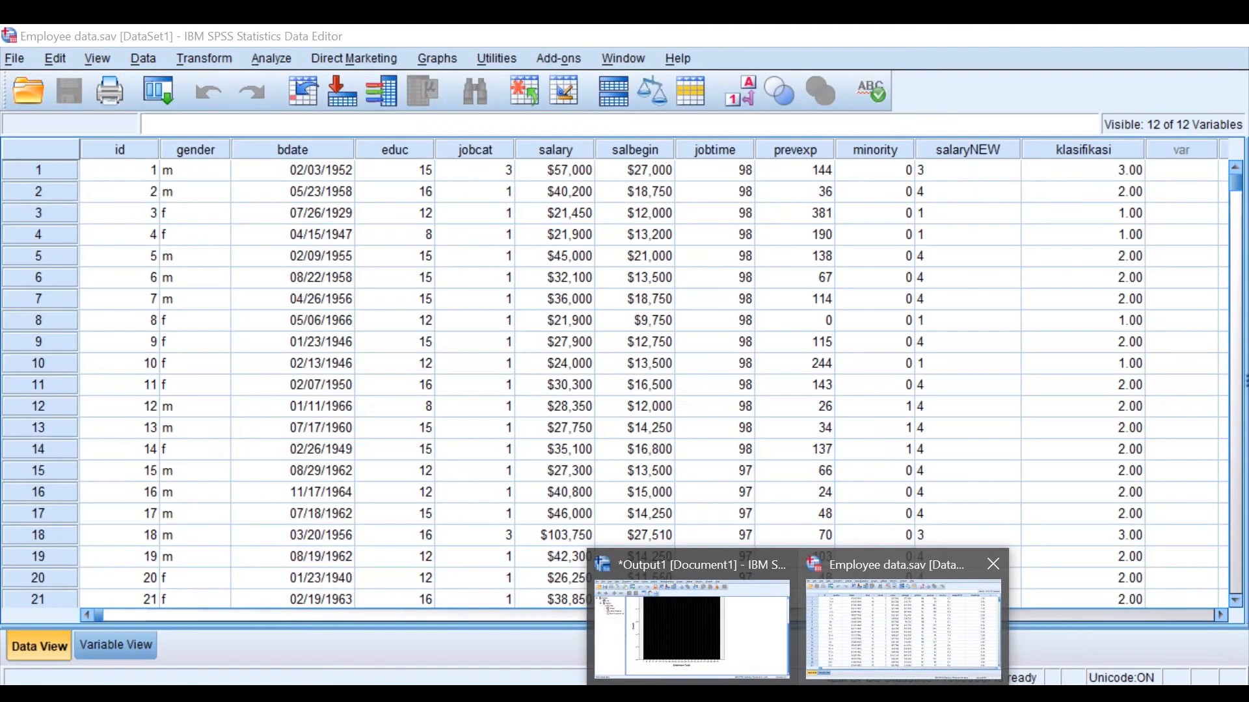
{"action": "left_click", "coordinate": [904, 624]}
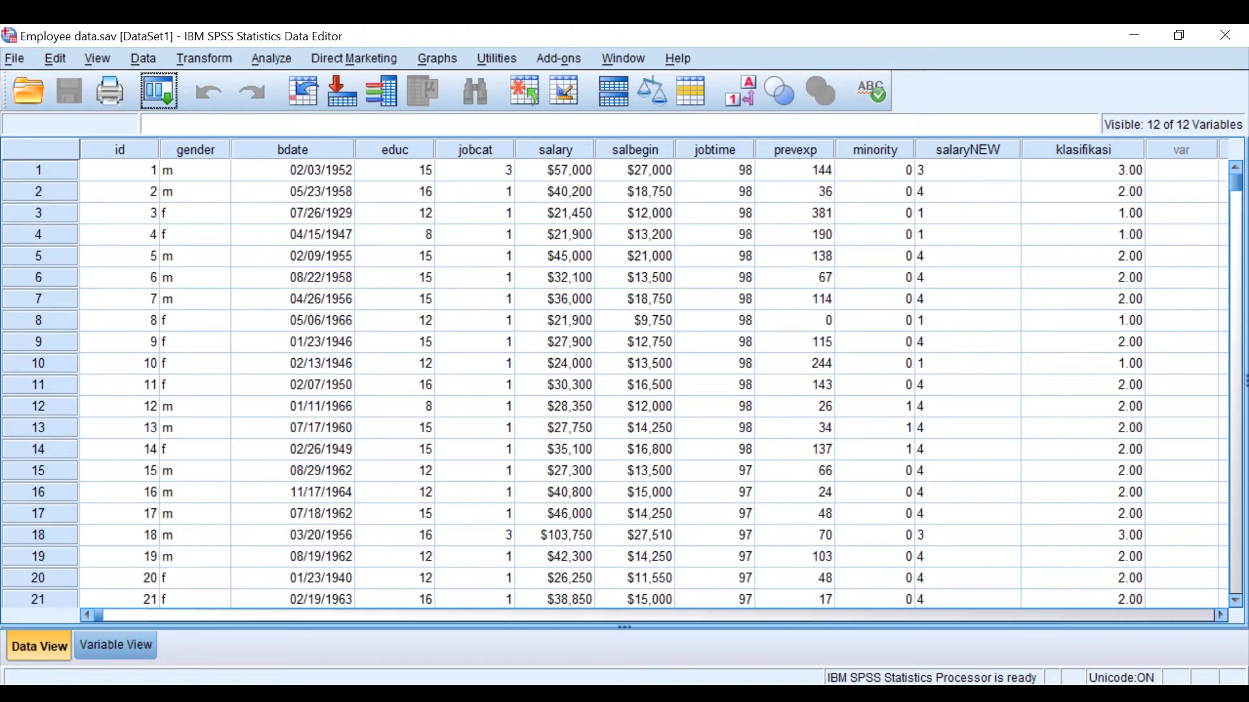
{"action": "left_click", "coordinate": [437, 57]}
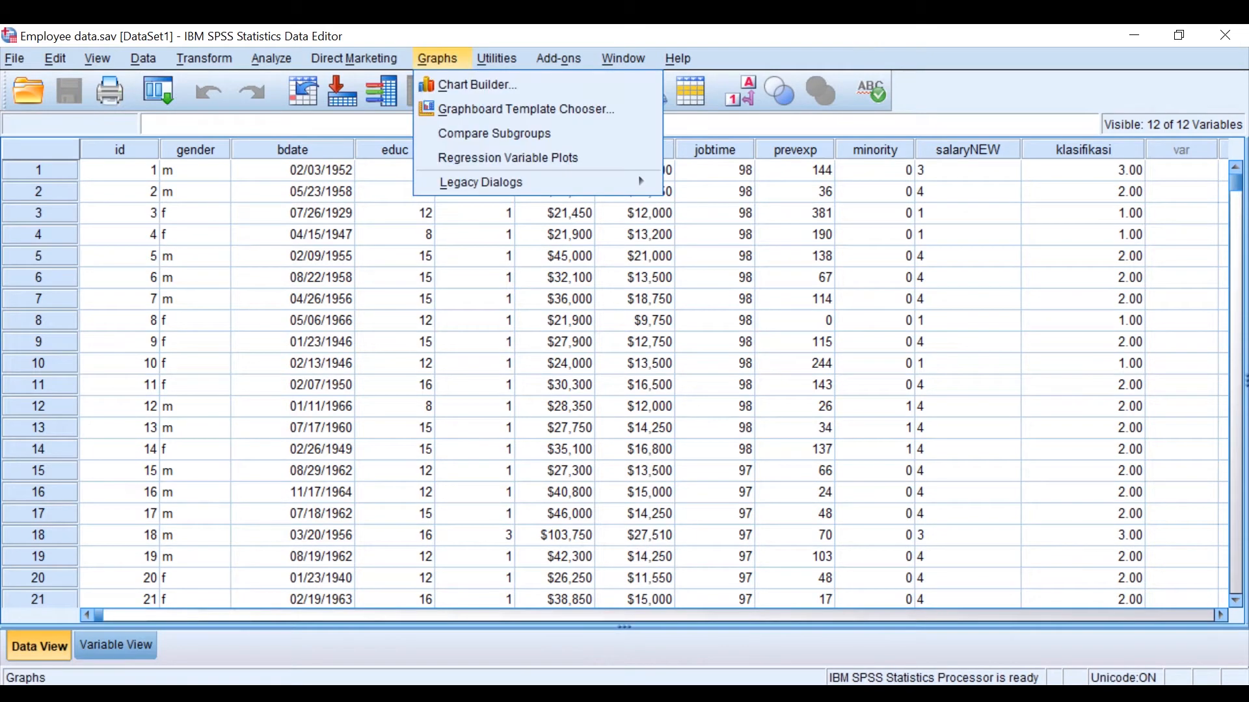
{"action": "mouse_move", "coordinate": [520, 182]}
{"action": "left_click", "coordinate": [690, 181]}
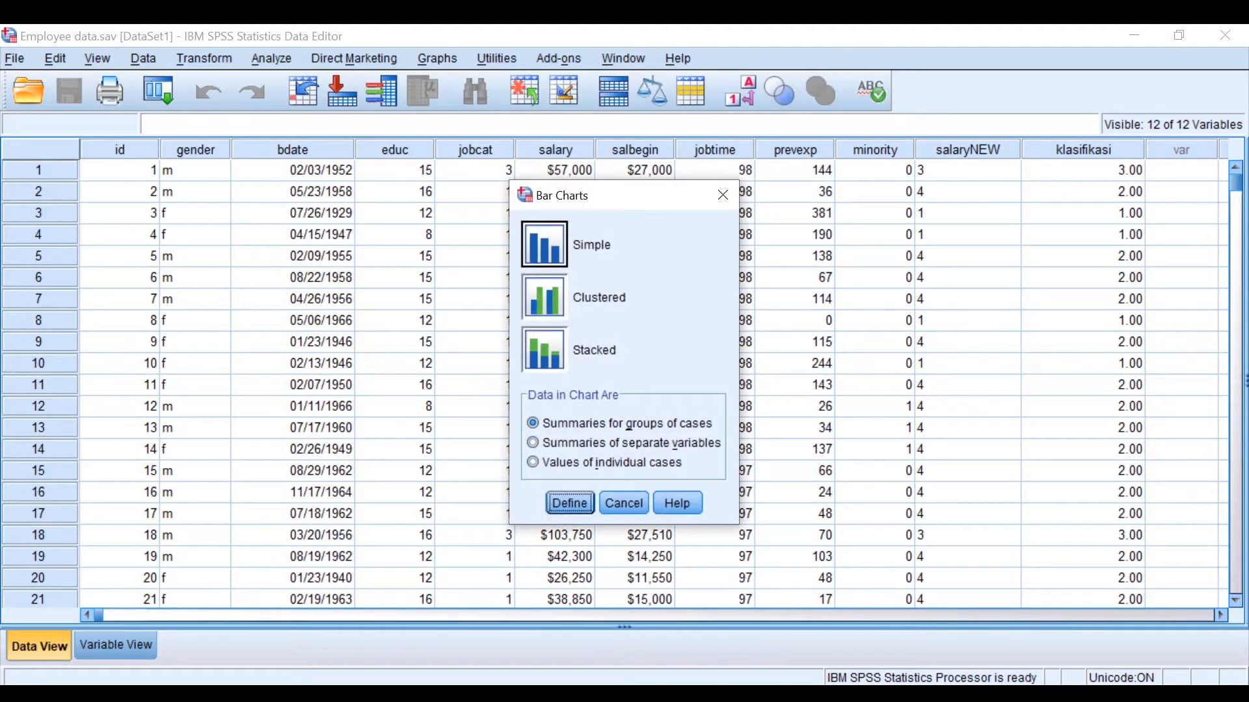
{"action": "left_click", "coordinate": [544, 297]}
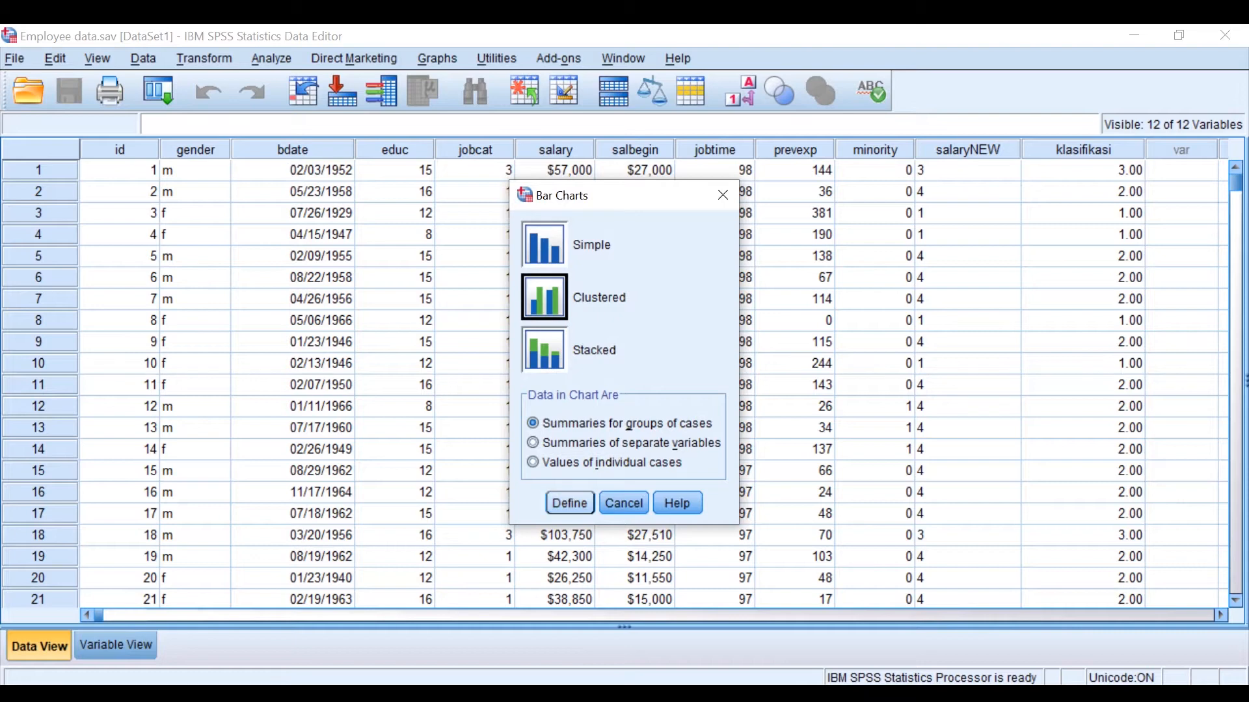
{"action": "left_click", "coordinate": [570, 502]}
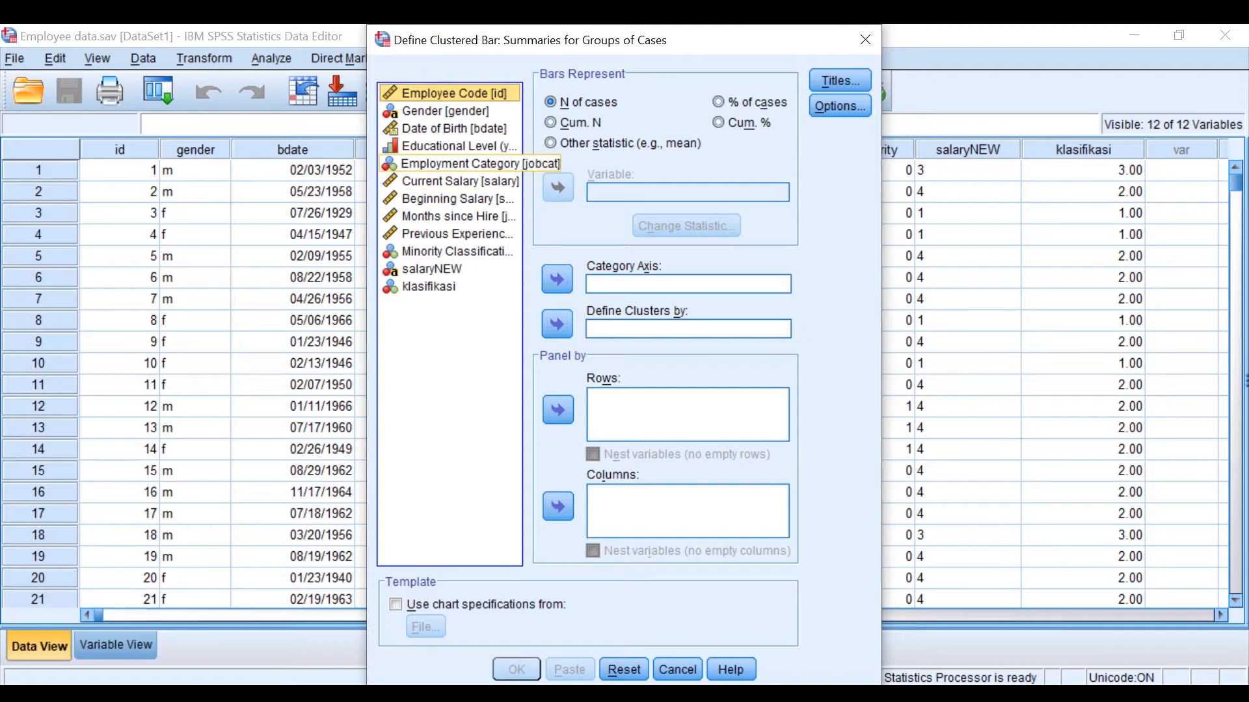
Step: Generate the clustered bar chart with Employment Category [jobcat] as the category axis and clusters defined by Gender [gender]
{"action": "left_click", "coordinate": [458, 164]}
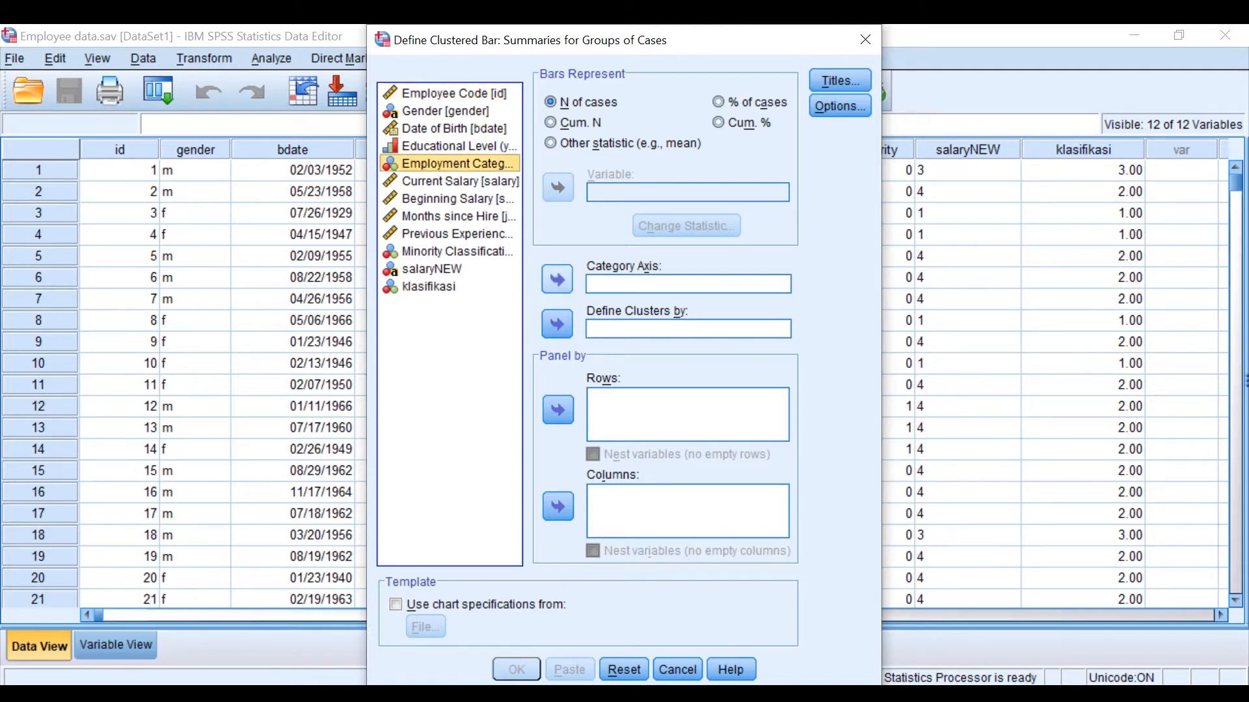
{"action": "left_click", "coordinate": [558, 279]}
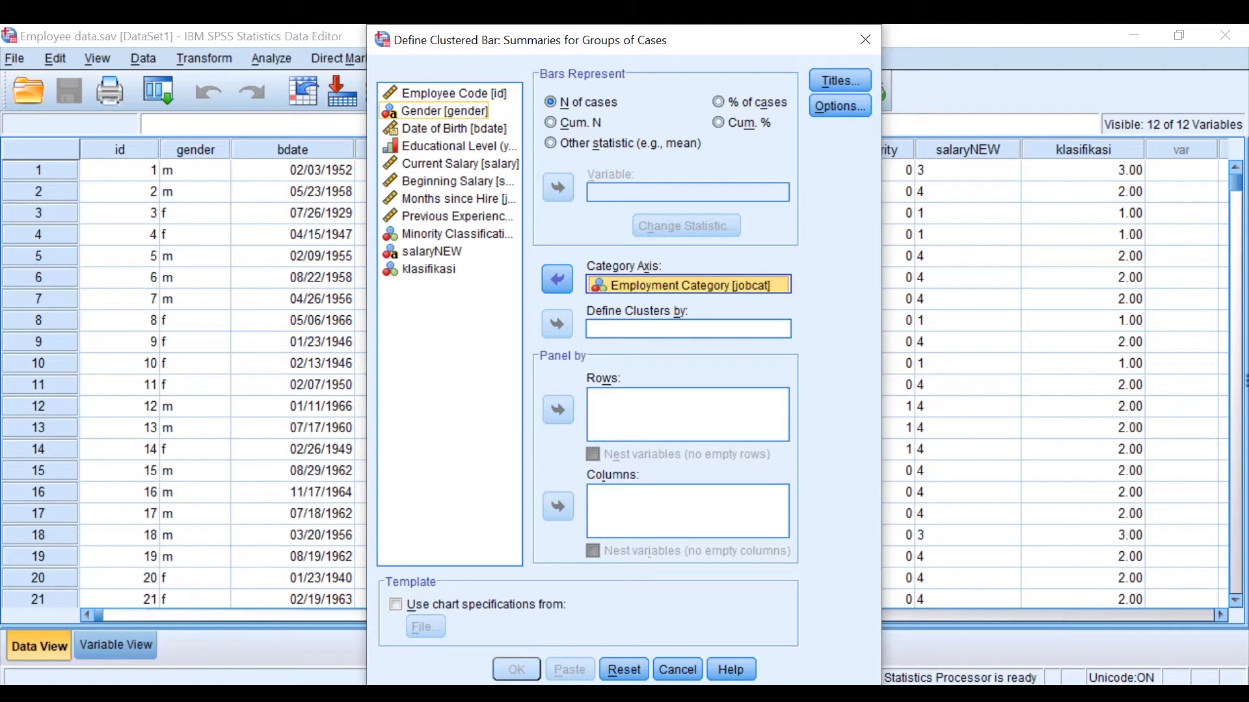
{"action": "left_click", "coordinate": [444, 111]}
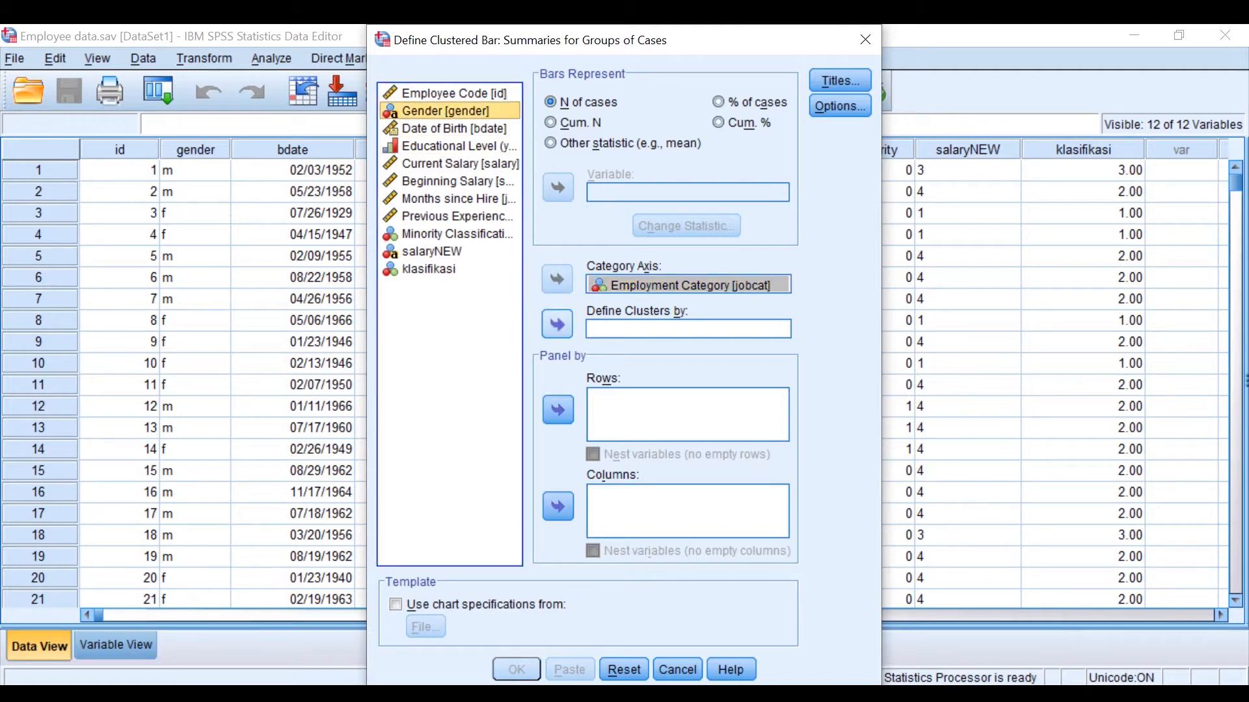
{"action": "left_click", "coordinate": [556, 324]}
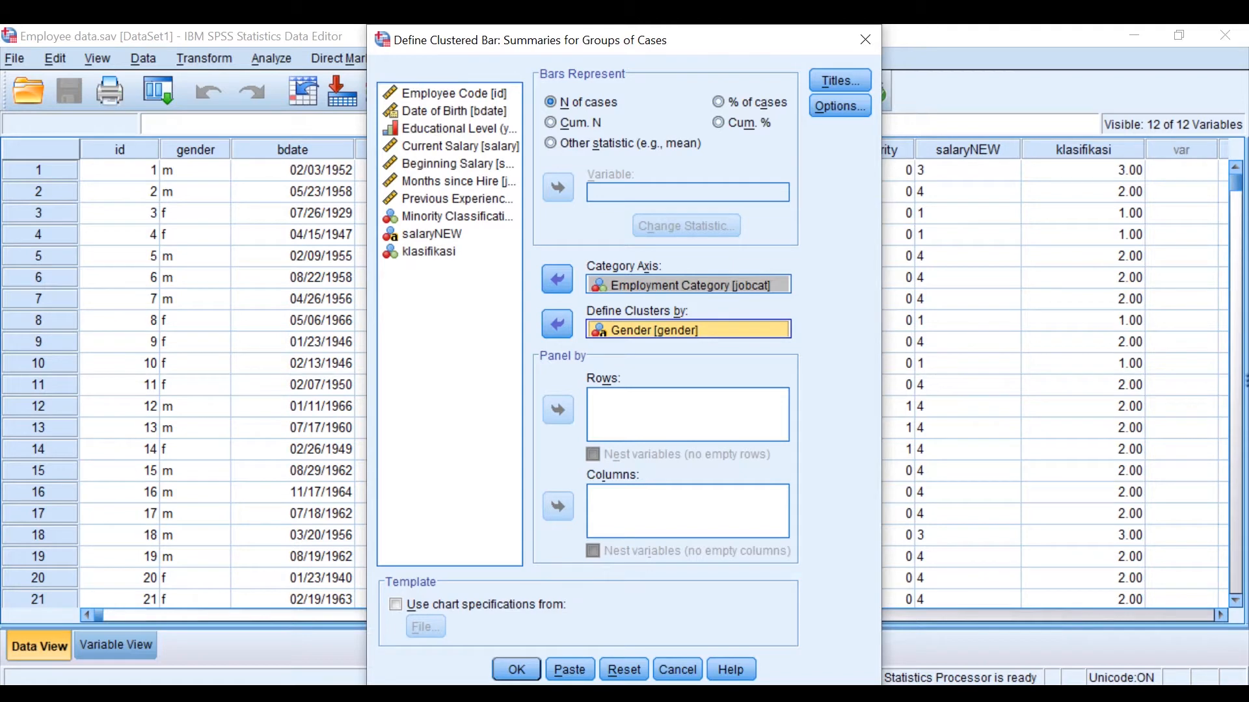
{"action": "left_click", "coordinate": [516, 670]}
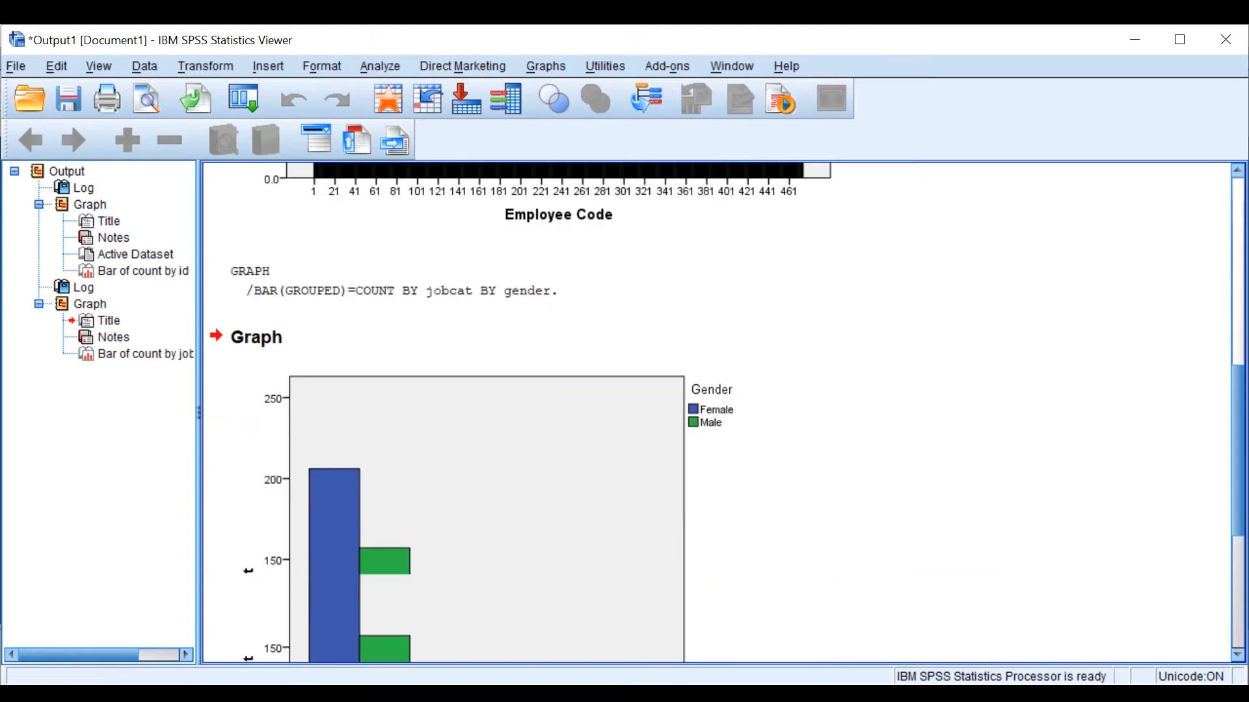
Step: Compare the clustered bar chart by employment category and gender with the simple Employee Code chart in the output
{"action": "scroll", "coordinate": [716, 412], "scroll_direction": "down", "scroll_amount": 1}
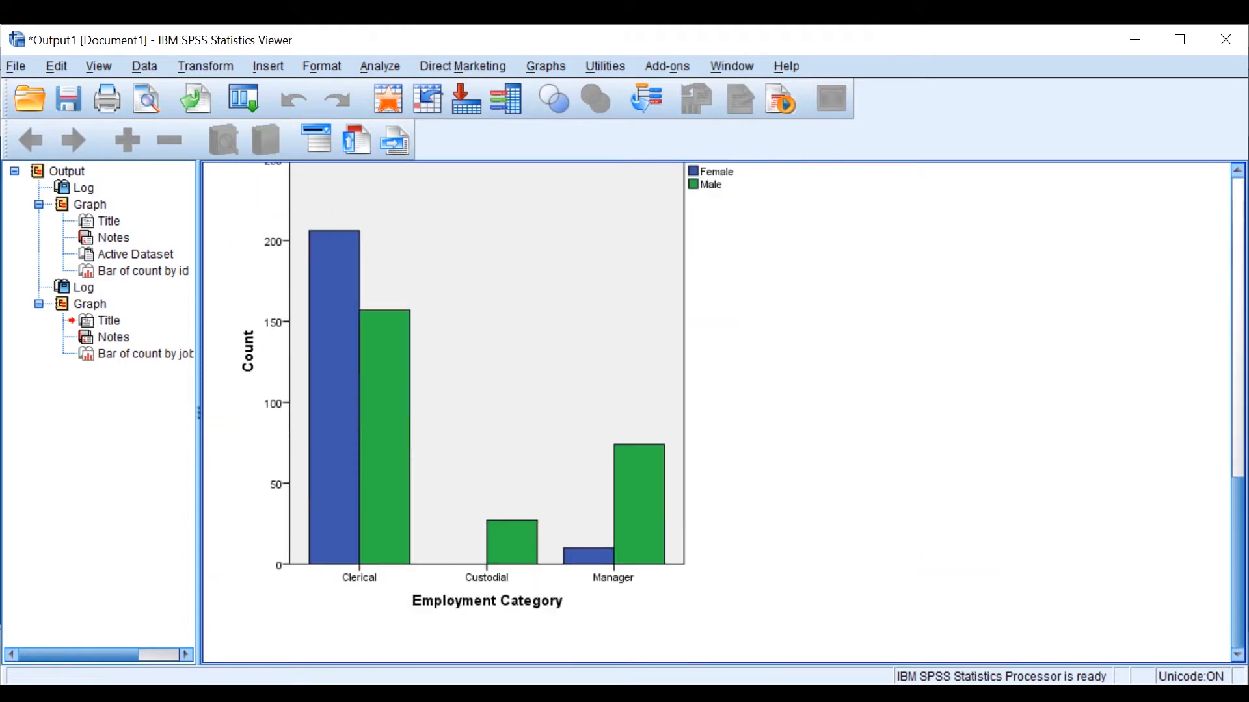
{"action": "scroll", "coordinate": [715, 412], "scroll_direction": "up", "scroll_amount": 4}
{"action": "scroll", "coordinate": [715, 412], "scroll_direction": "up", "scroll_amount": 5}
{"action": "scroll", "coordinate": [716, 412], "scroll_direction": "down", "scroll_amount": 3}
{"action": "scroll", "coordinate": [716, 412], "scroll_direction": "up", "scroll_amount": 5}
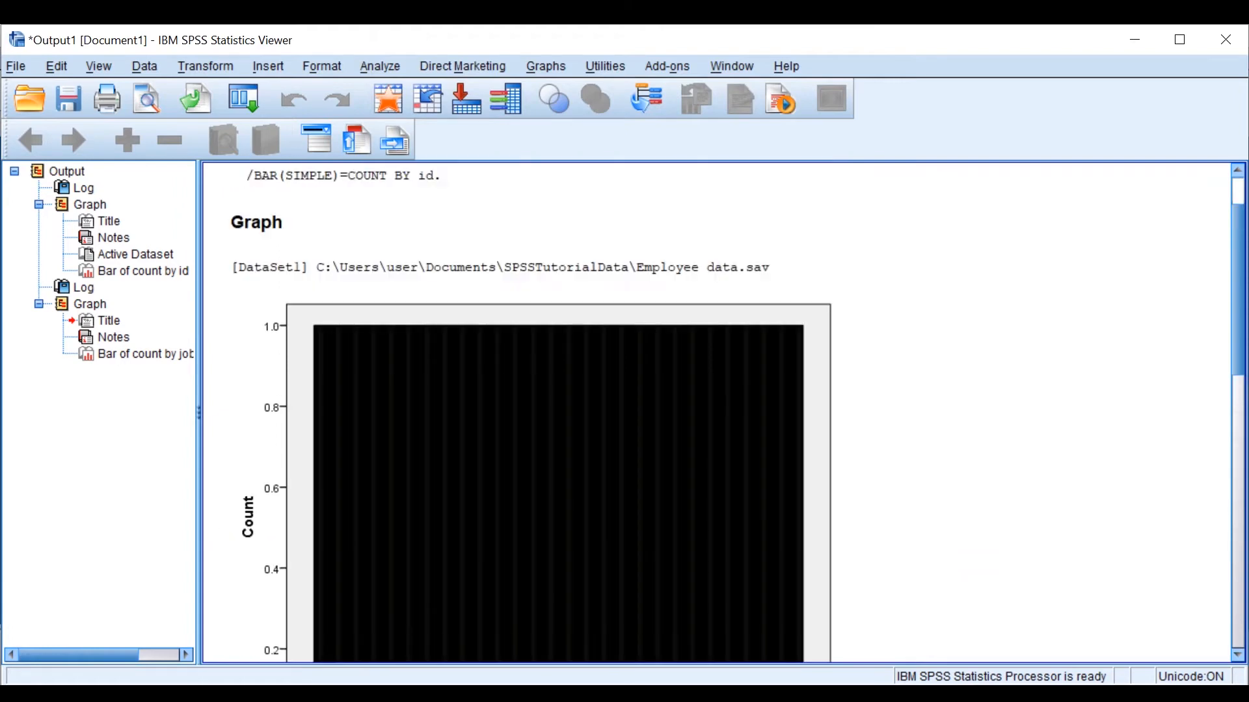
{"action": "scroll", "coordinate": [715, 413], "scroll_direction": "down", "scroll_amount": 8}
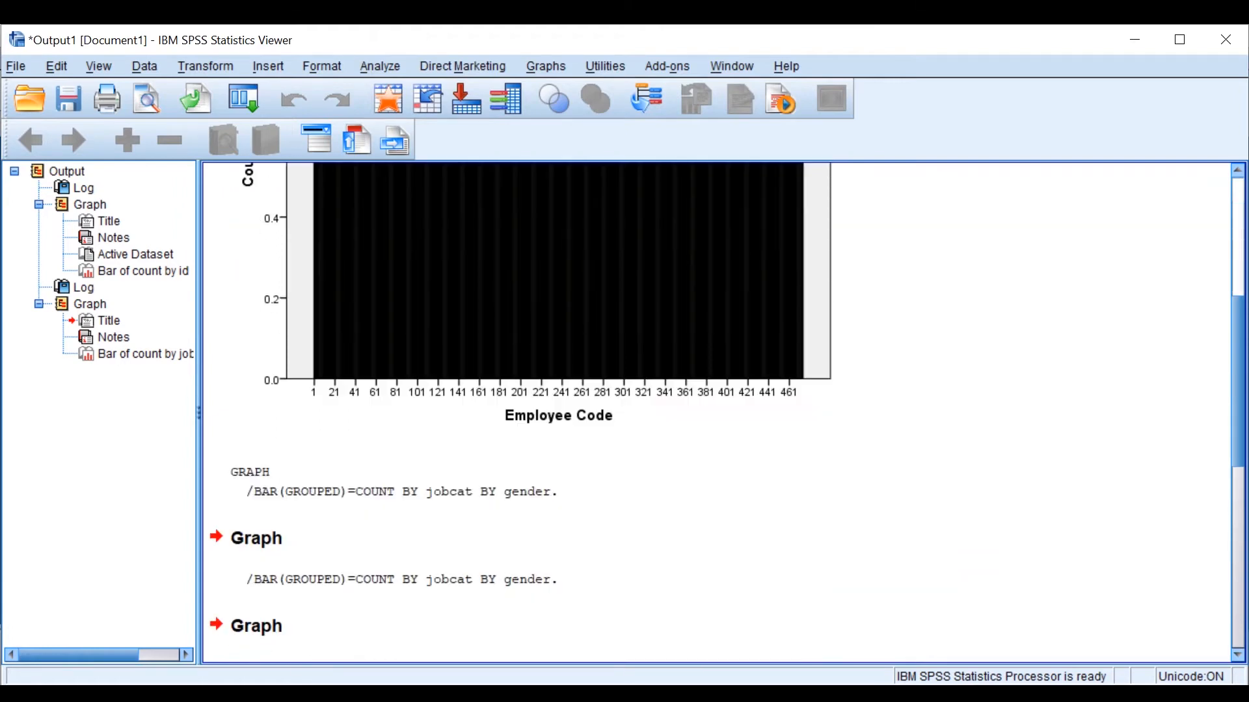
{"action": "scroll", "coordinate": [715, 412], "scroll_direction": "down", "scroll_amount": 3}
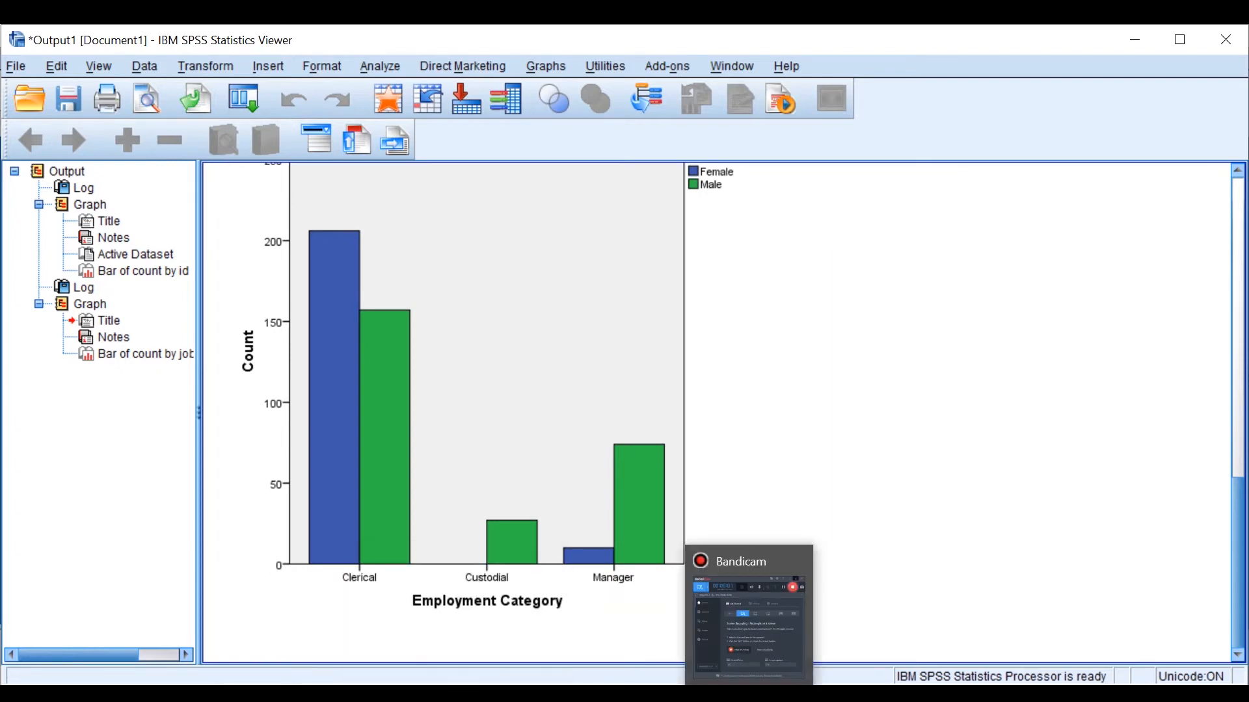
Step: Go back to the dataset and reopen the clustered bar chart definition for summaries for groups of cases
{"action": "mouse_move", "coordinate": [798, 693]}
{"action": "left_click", "coordinate": [904, 625]}
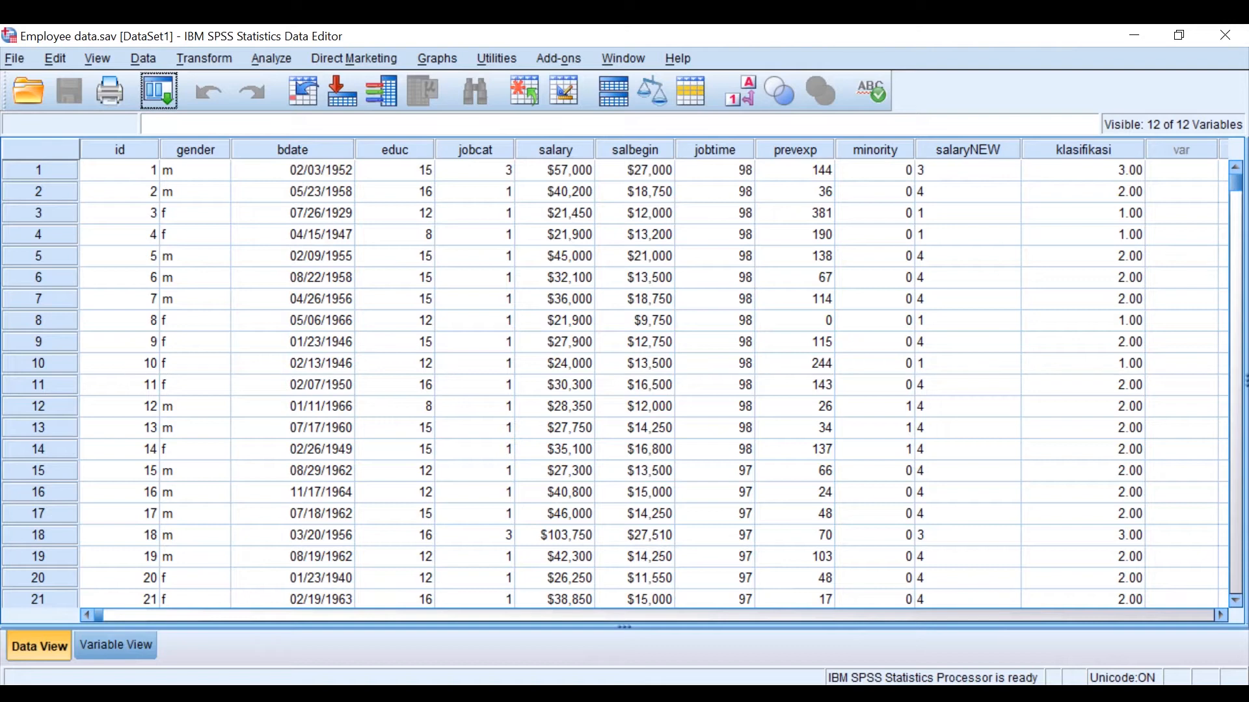
{"action": "left_click", "coordinate": [437, 59]}
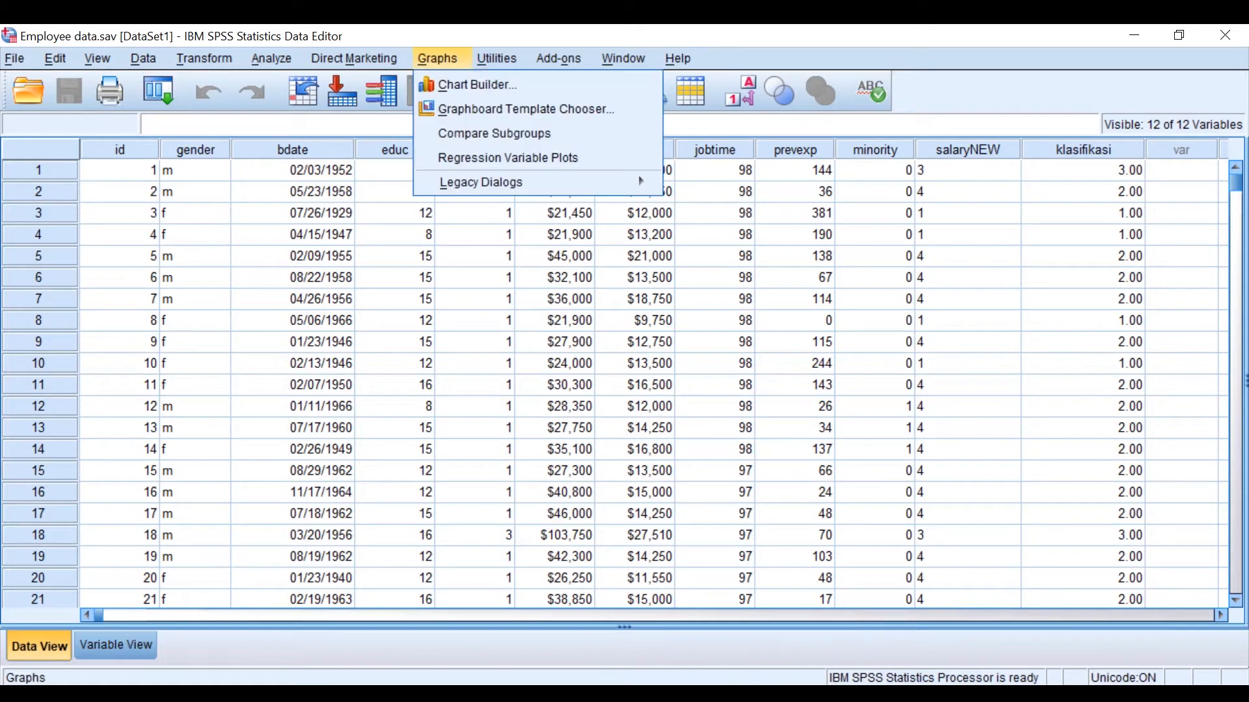
{"action": "mouse_move", "coordinate": [482, 183]}
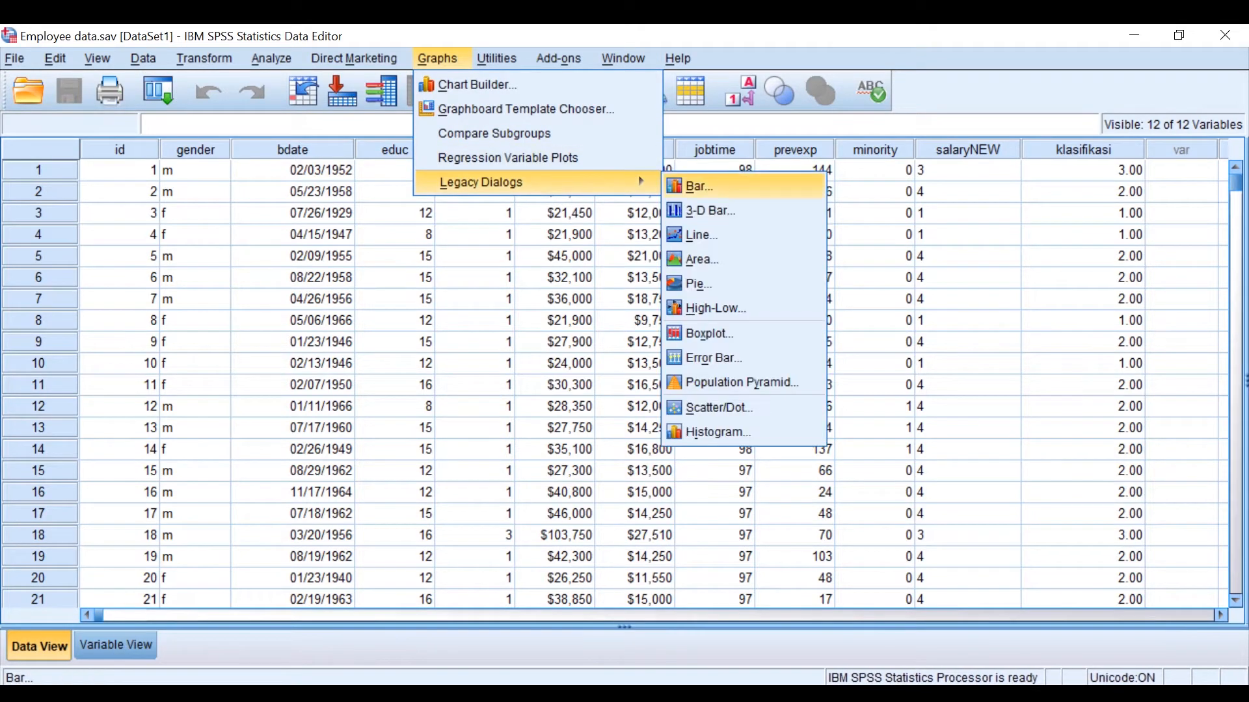
{"action": "left_click", "coordinate": [699, 186]}
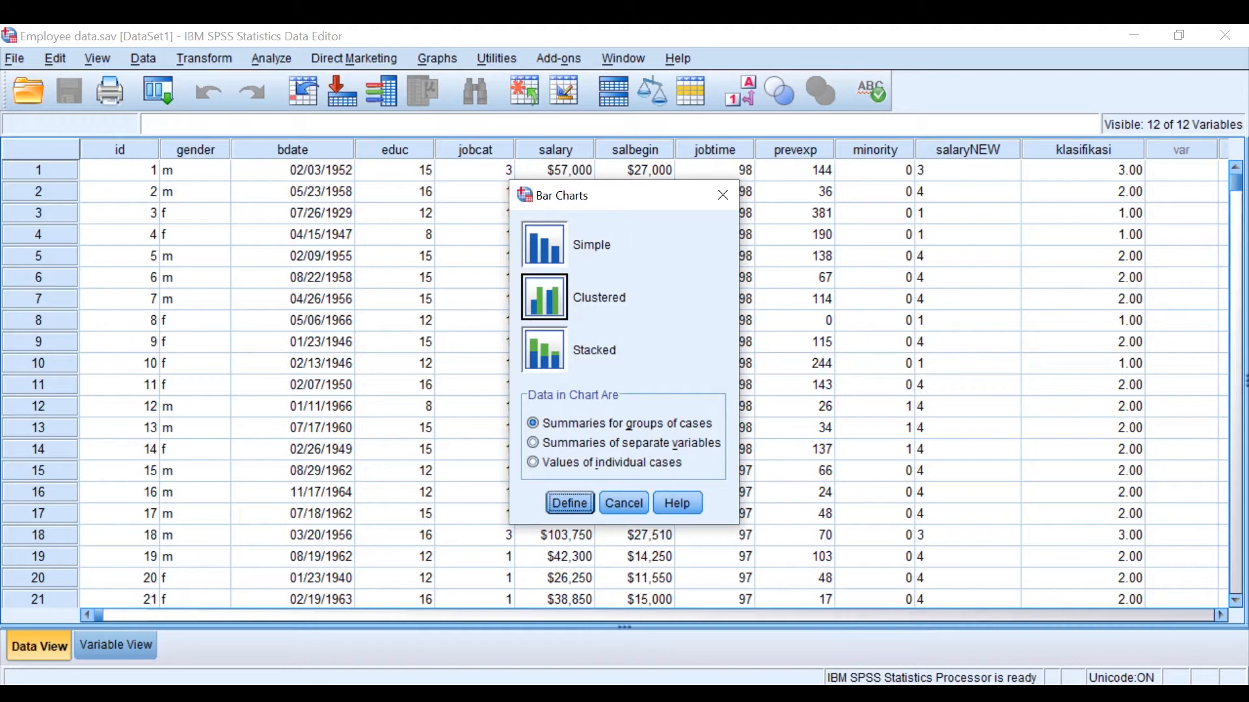
{"action": "left_click", "coordinate": [544, 297]}
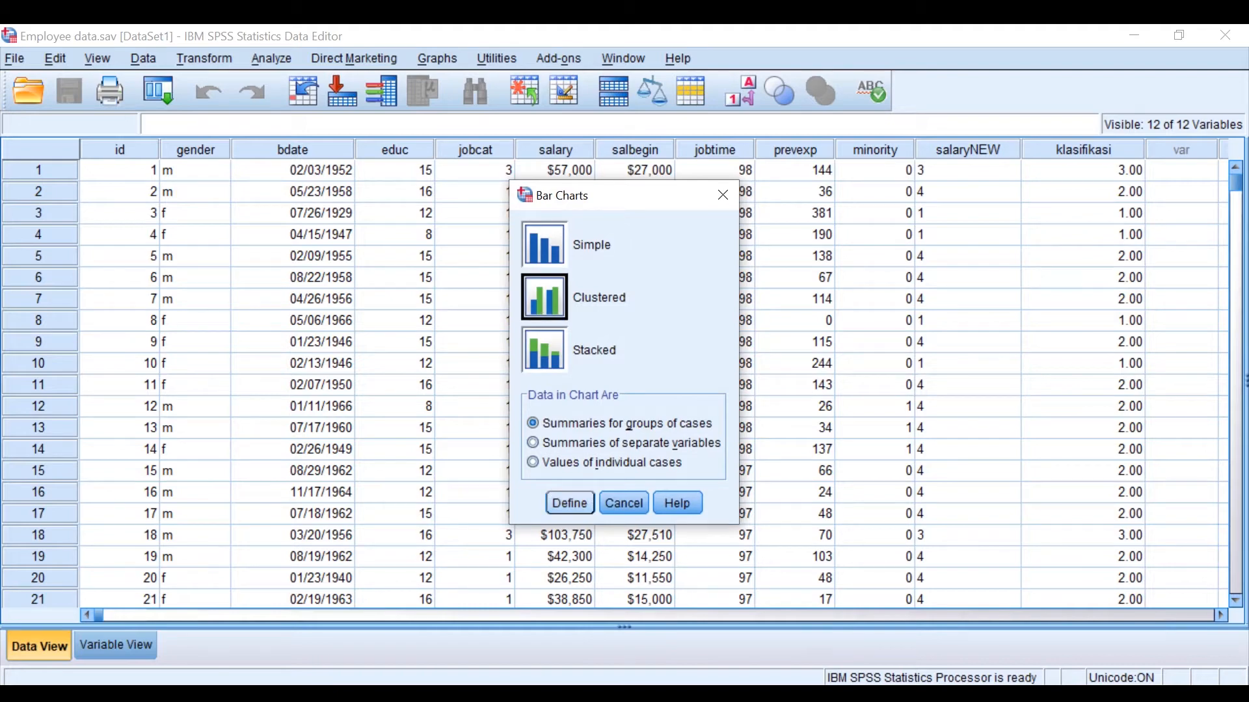
{"action": "left_click", "coordinate": [569, 504]}
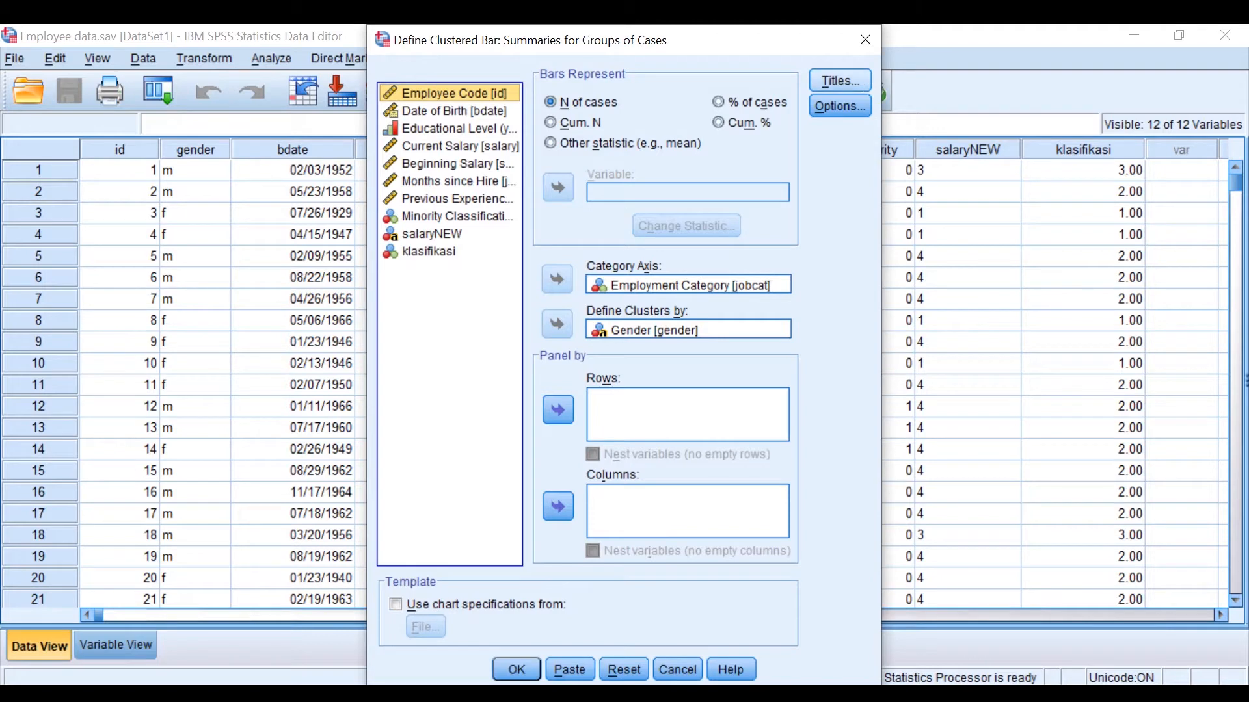
Step: Title the clustered bar chart "Job Category Distribution by Gender" and set its first footnote line to "Print date: 3/16/2004"
{"action": "left_click", "coordinate": [840, 81]}
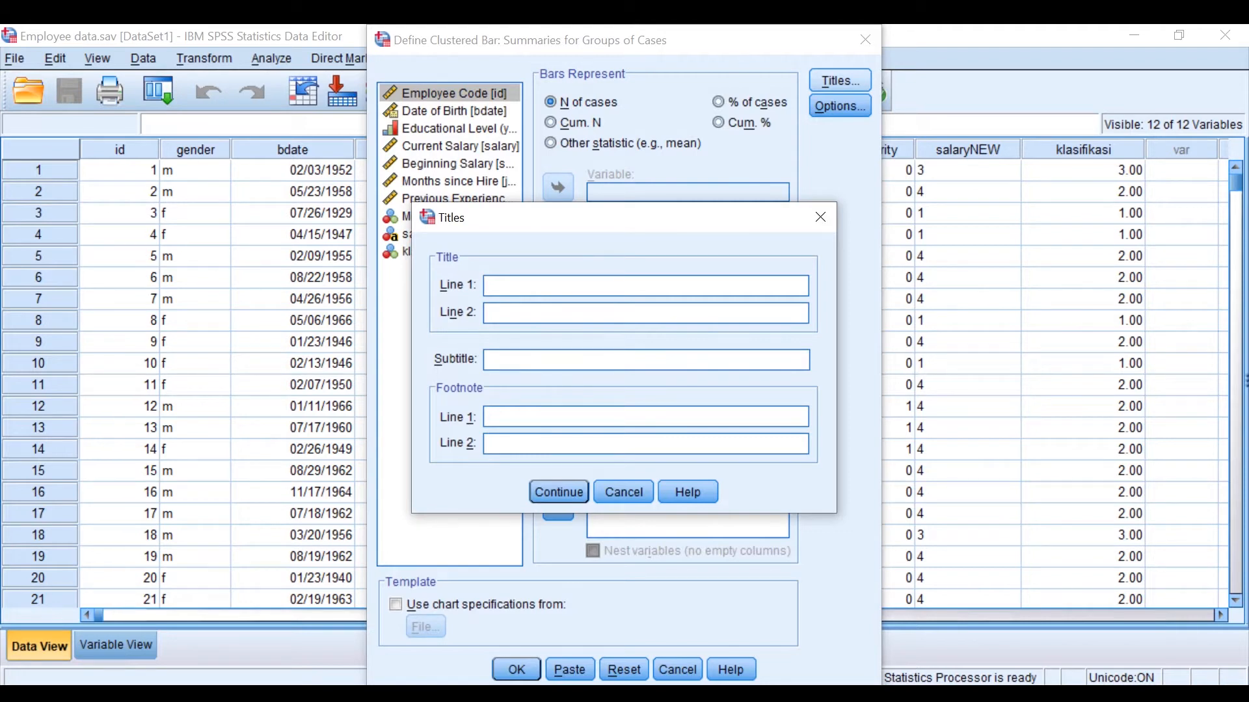
{"action": "type", "text": "Job Category Distribution by Gender"}
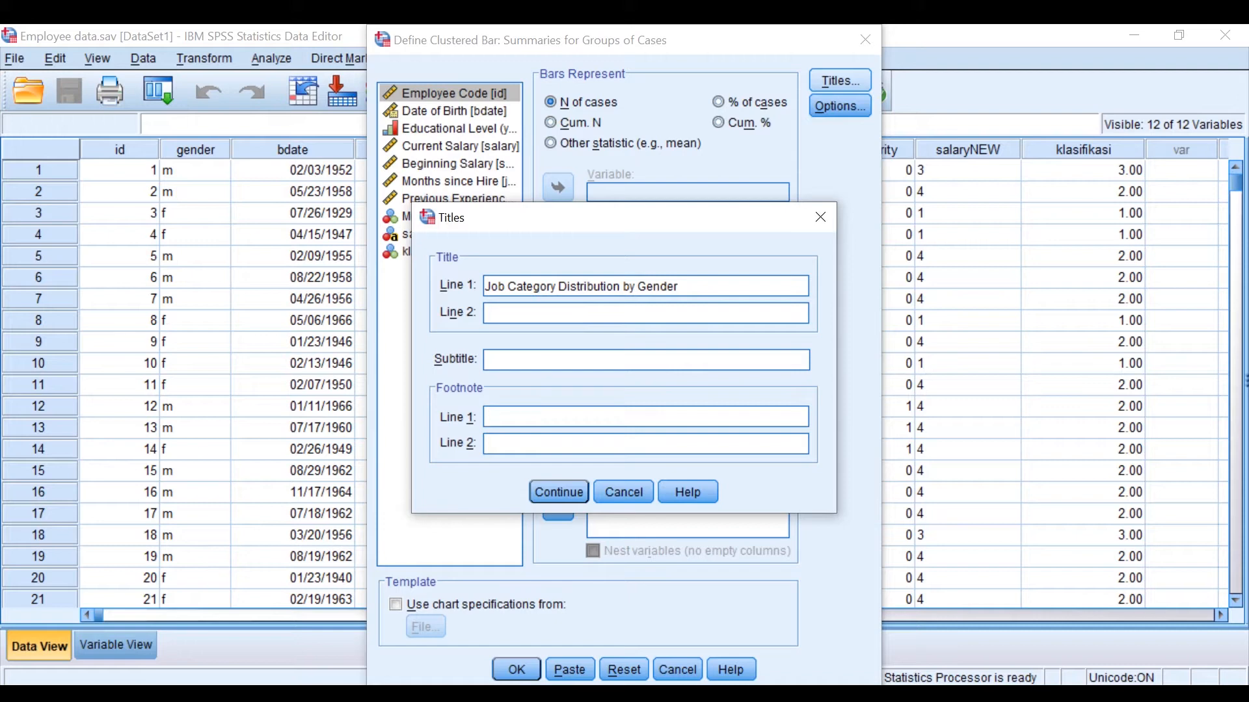
{"action": "type", "text": "Print"}
{"action": "type", "text": "d"}
{"action": "key", "text": "BackSpace"}
{"action": "type", "text": "date: 3/16/20"}
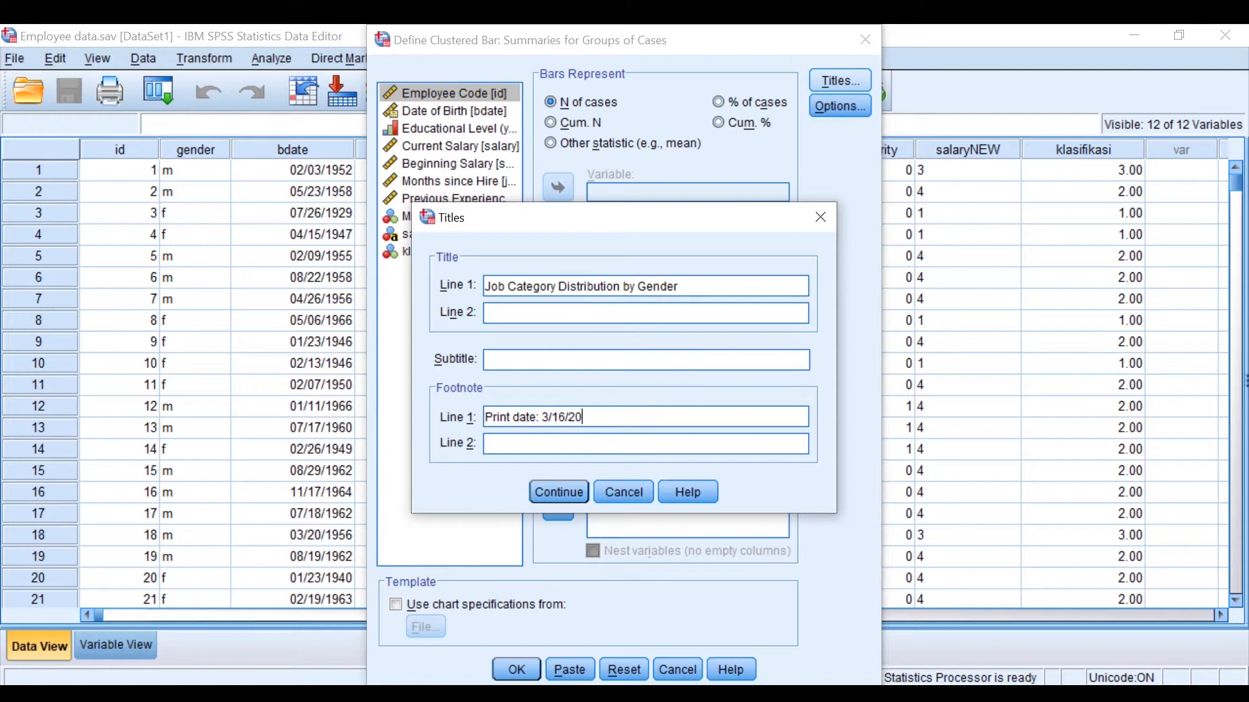
{"action": "type", "text": "01"}
{"action": "key", "text": "BackSpace"}
{"action": "type", "text": "4"}
Step: Set the second footnote line to "Data source: SPSS sample data file, Employee dat.sav" and accept the chart titles
{"action": "left_click", "coordinate": [486, 444]}
{"action": "type", "text": "Data source: SPSS"}
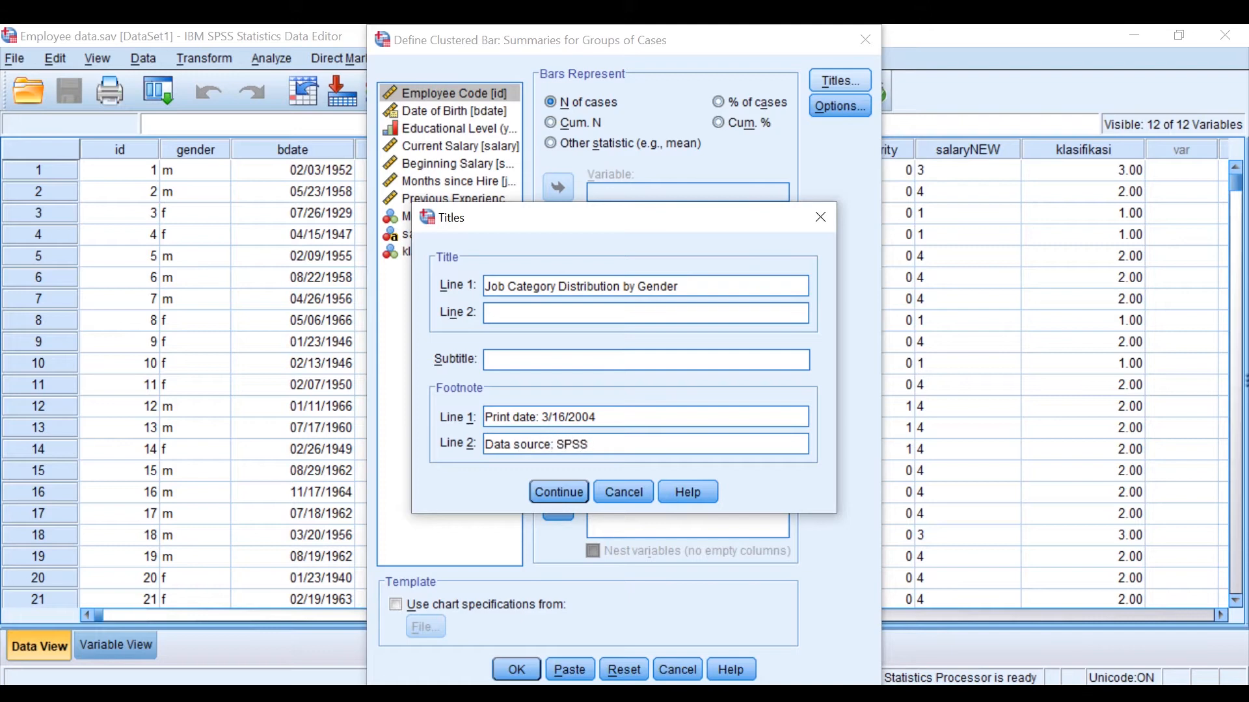
{"action": "type", "text": " sample data file, Empl"}
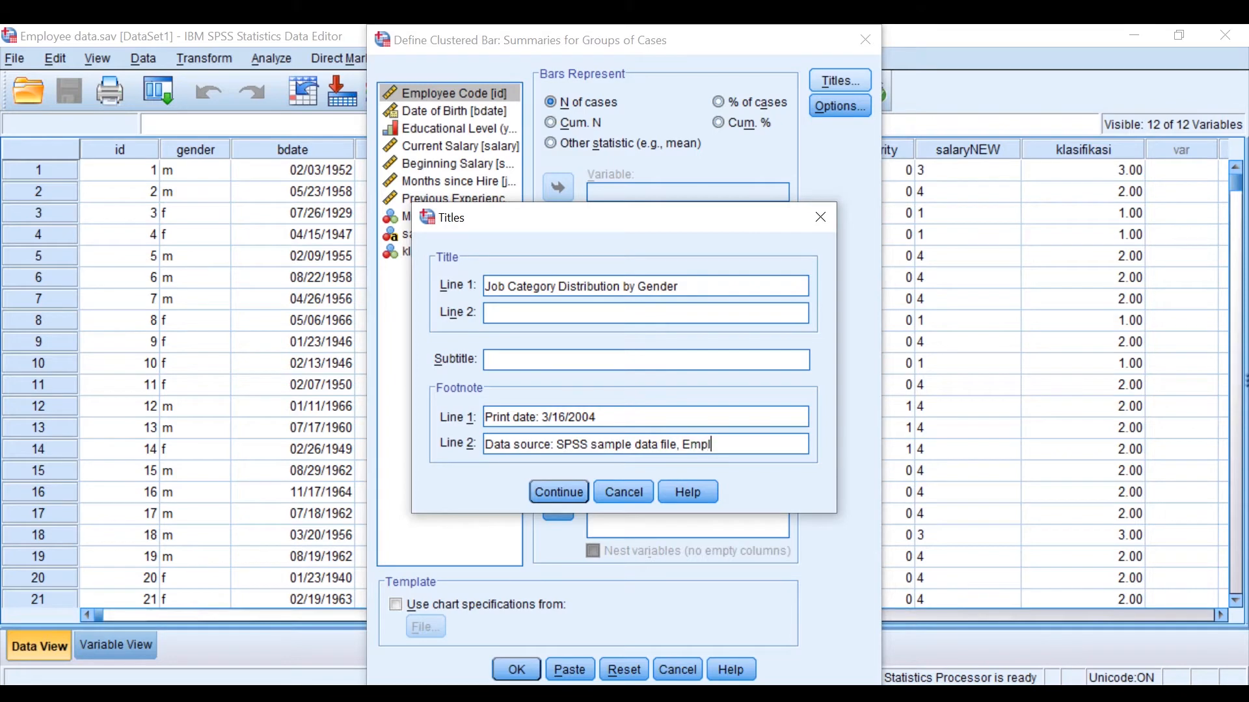
{"action": "type", "text": "oyee dat.sav"}
{"action": "left_click", "coordinate": [559, 492]}
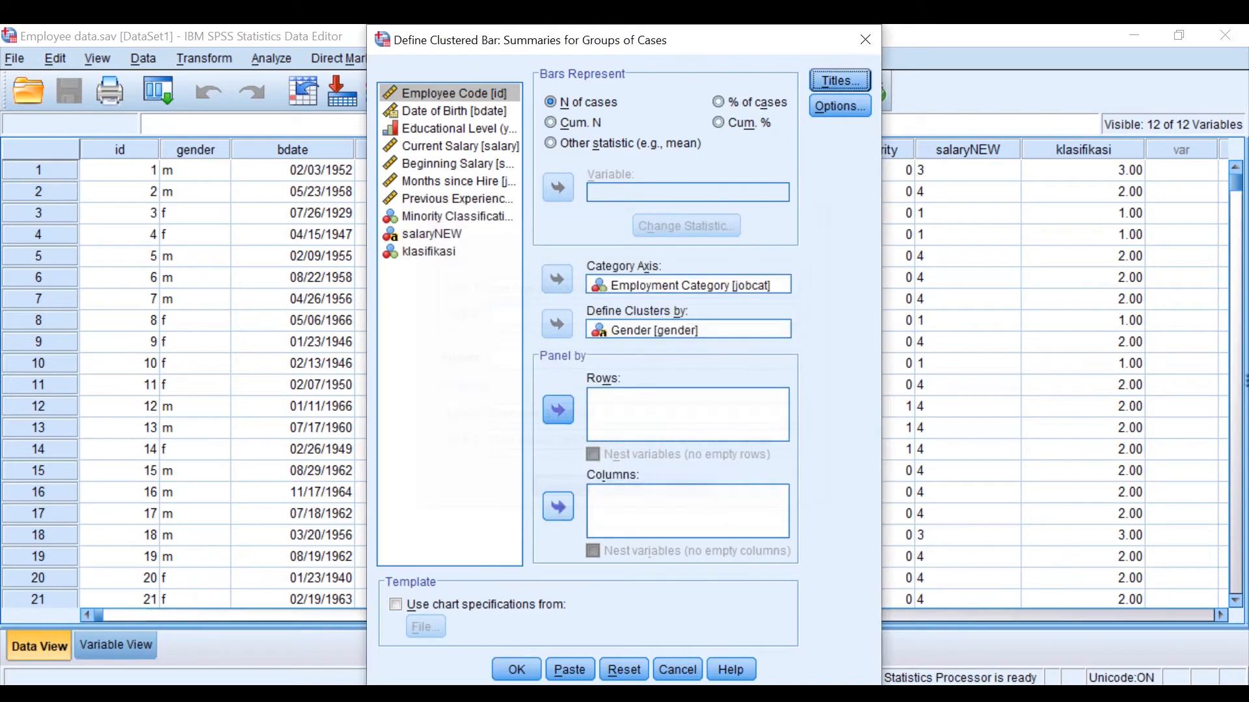
Step: Generate the titled clustered bar chart and review it down to its footnotes in the output
{"action": "left_click", "coordinate": [516, 669]}
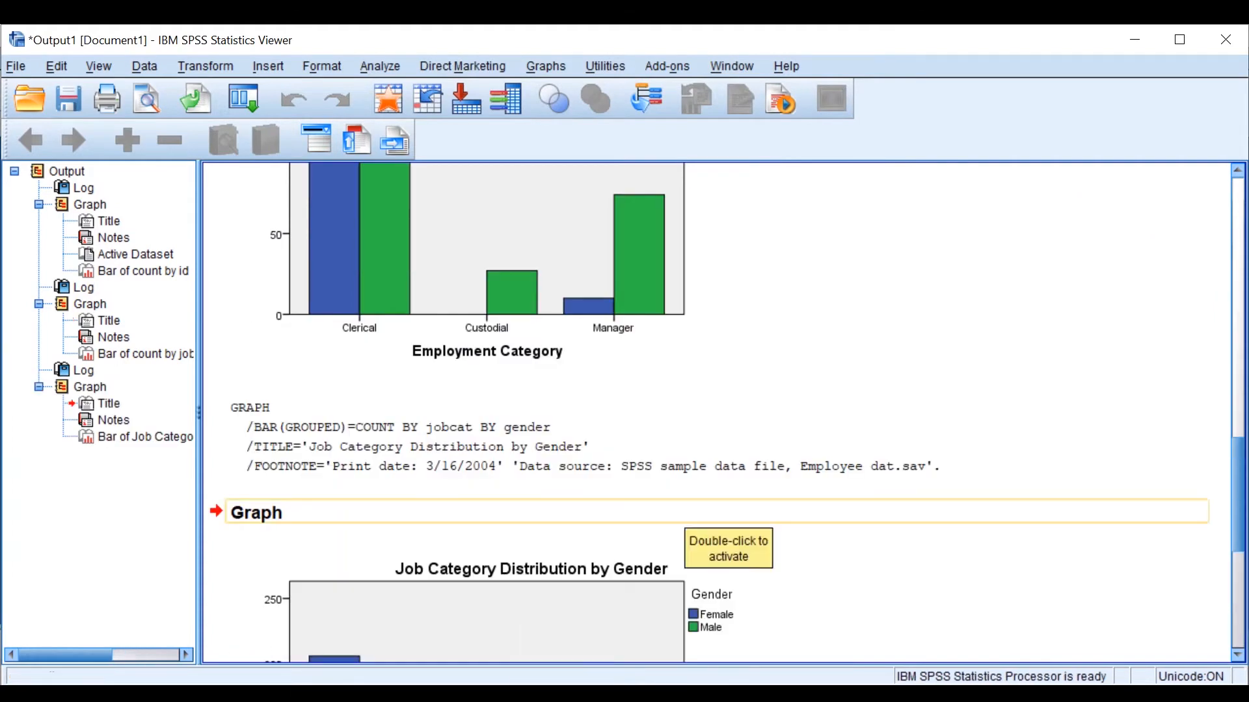
{"action": "scroll", "coordinate": [924, 419], "scroll_direction": "up", "scroll_amount": 5}
{"action": "scroll", "coordinate": [924, 420], "scroll_direction": "down", "scroll_amount": 6}
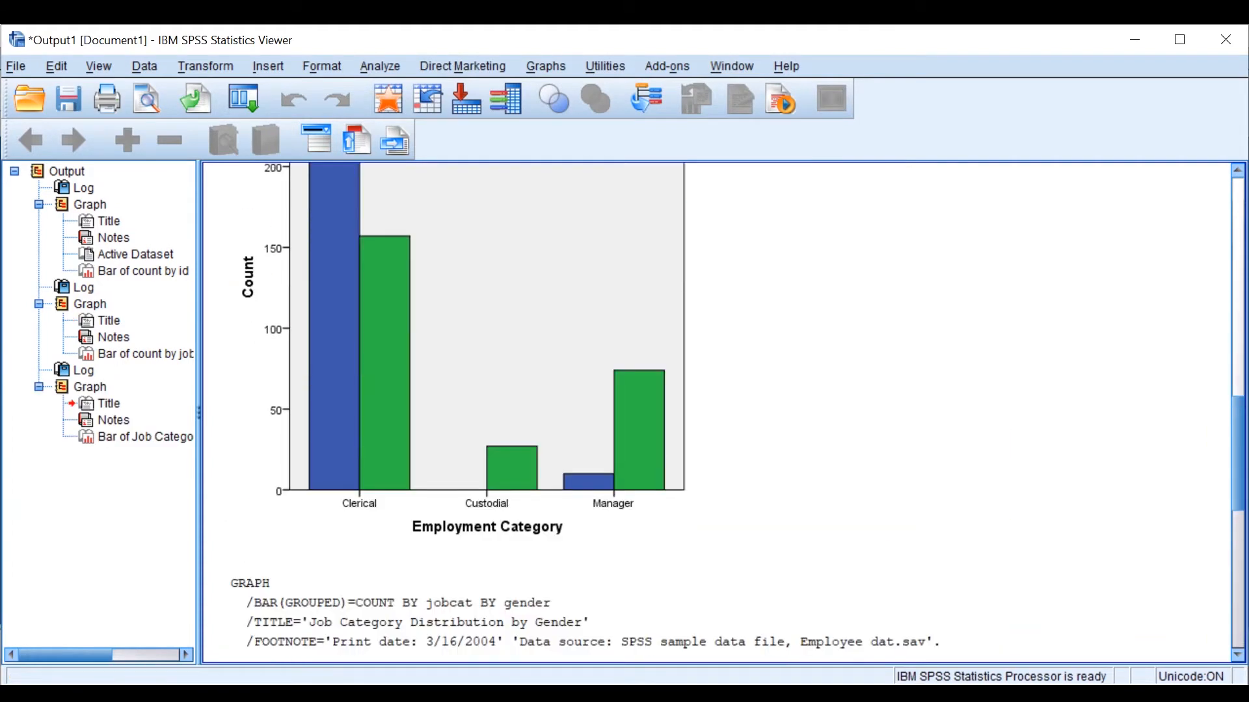
{"action": "scroll", "coordinate": [722, 413], "scroll_direction": "down", "scroll_amount": 3}
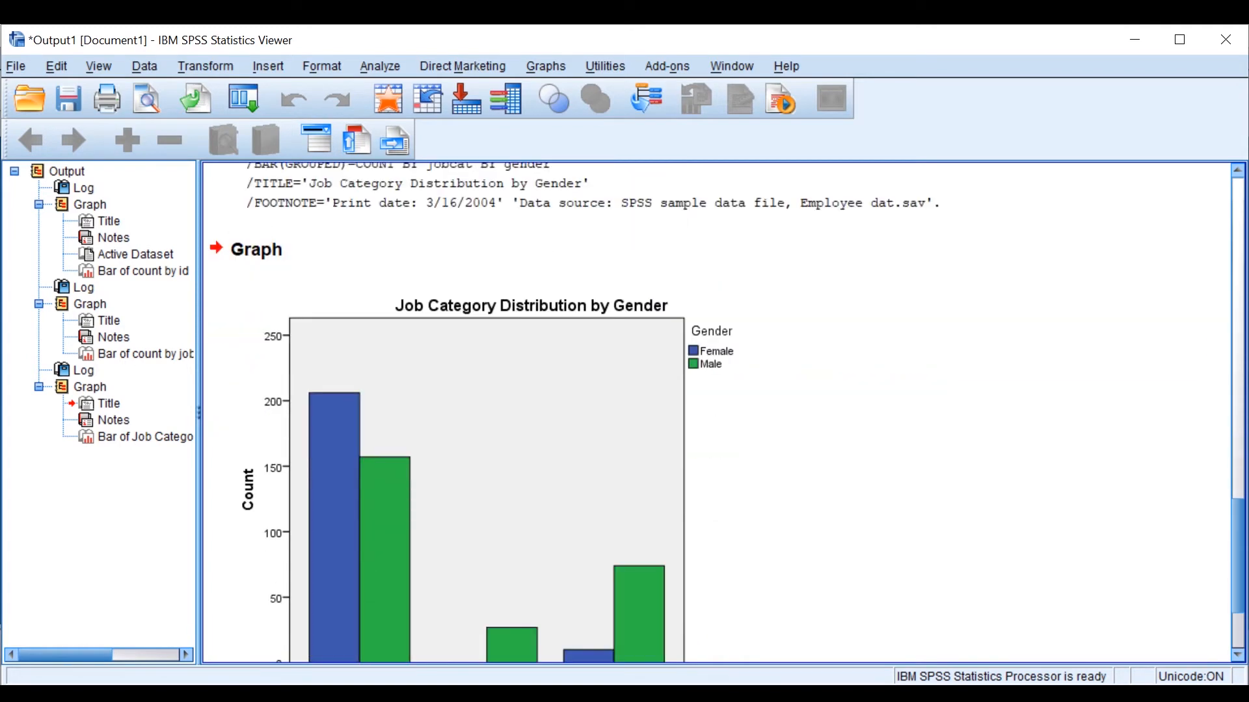
{"action": "scroll", "coordinate": [722, 413], "scroll_direction": "down", "scroll_amount": 2}
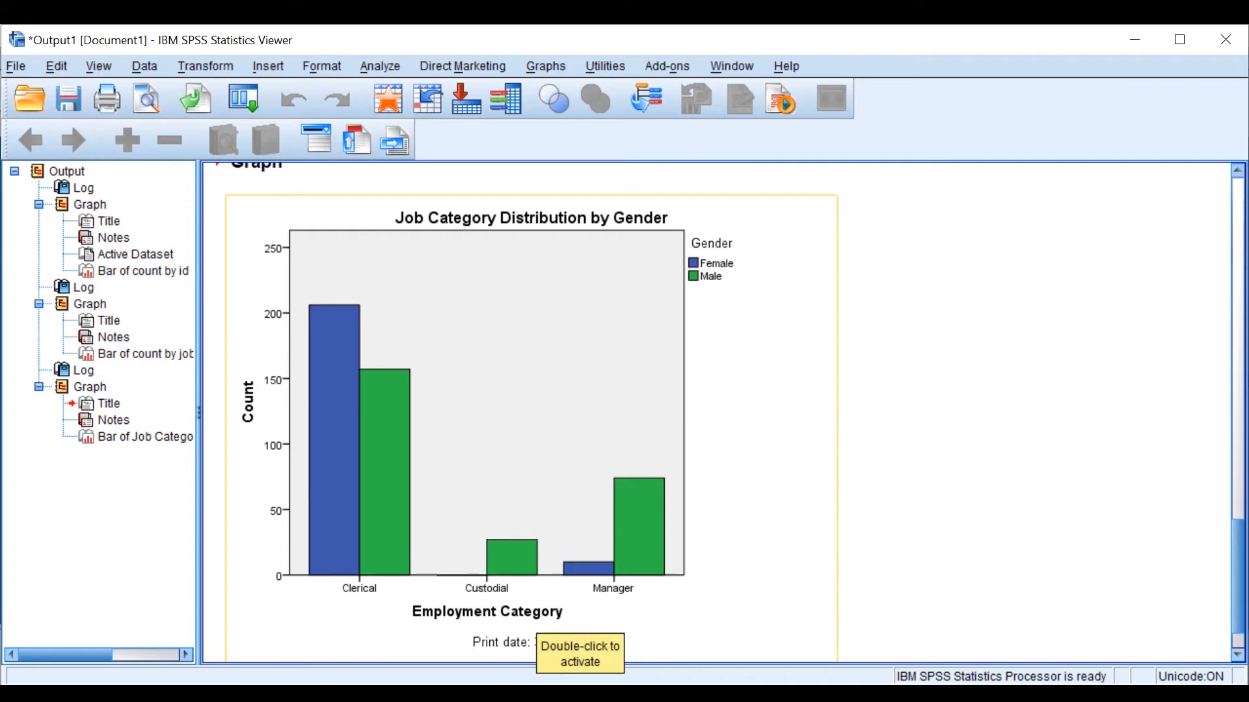
{"action": "scroll", "coordinate": [566, 631], "scroll_direction": "down", "scroll_amount": 3}
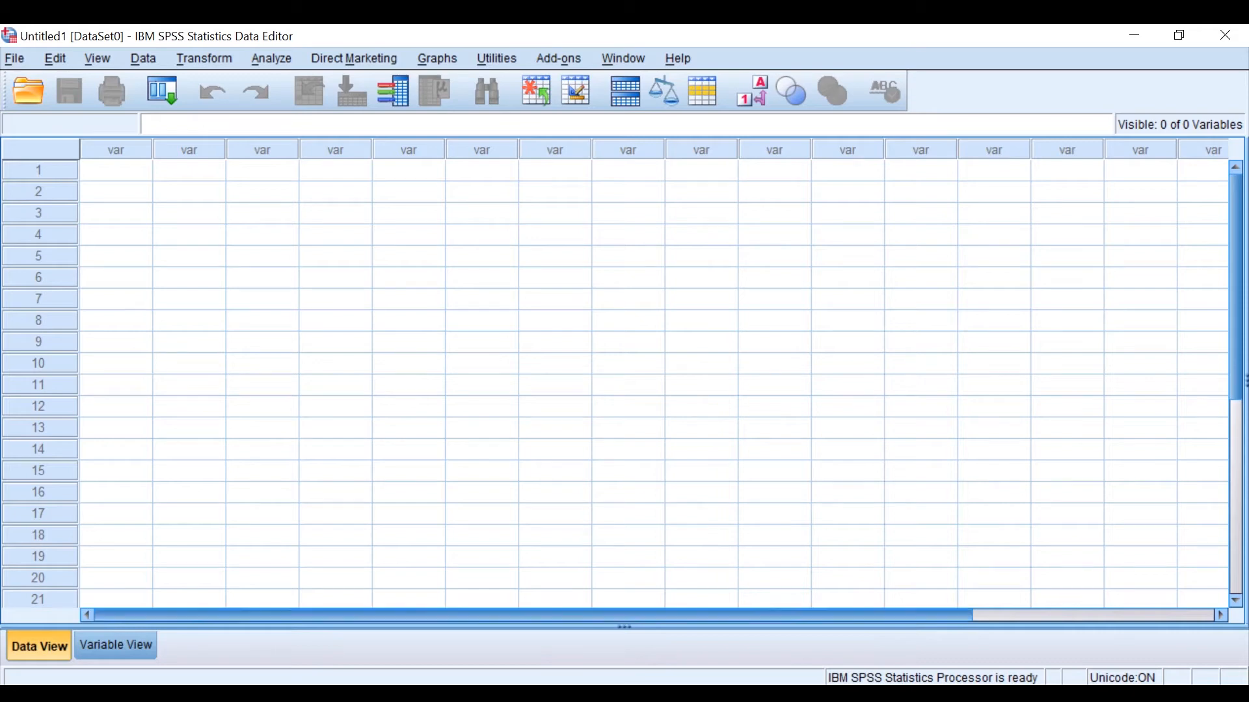
Step: Define four variables named hasil, umur, rokok and frek in the empty Untitled1 dataset
{"action": "left_click", "coordinate": [116, 646]}
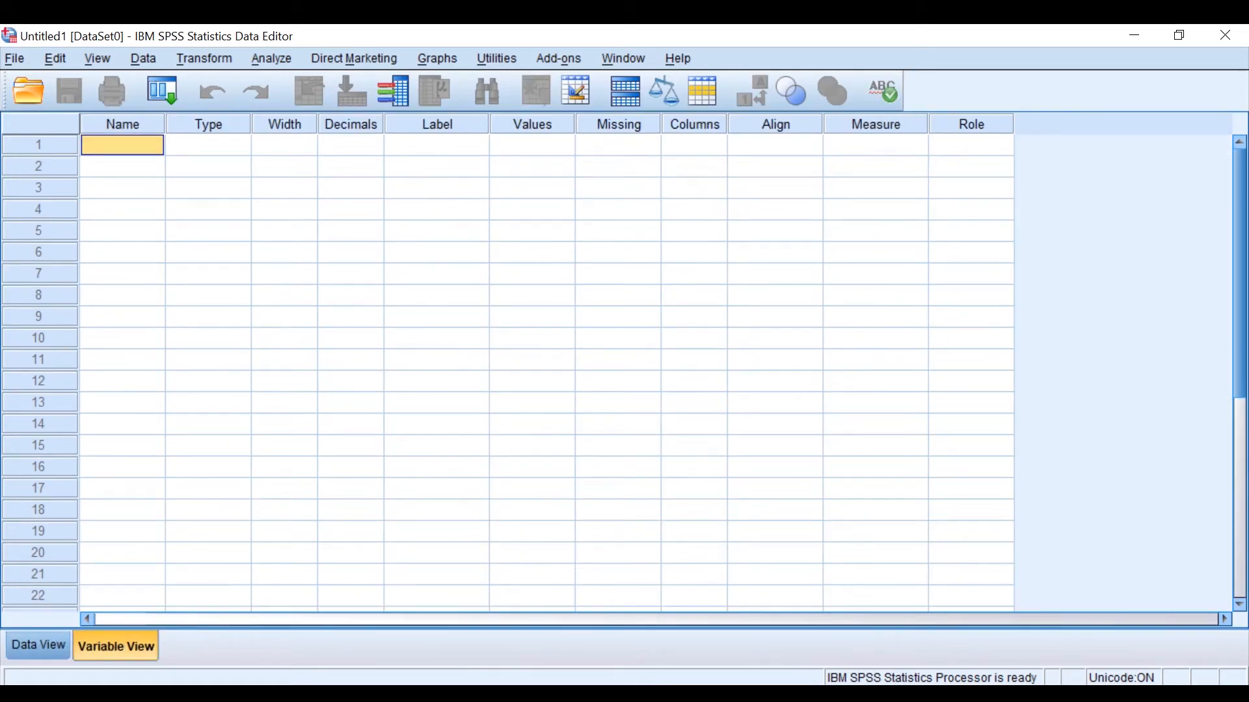
{"action": "type", "text": "hasil"}
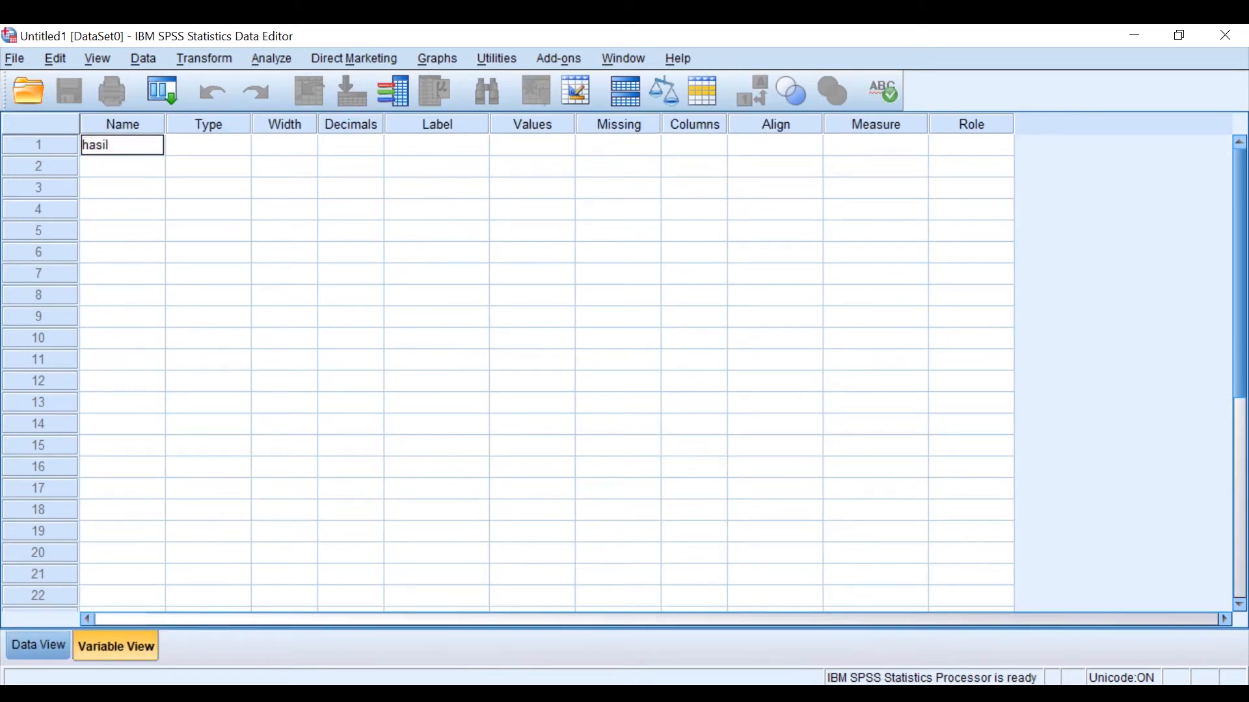
{"action": "key", "text": "Return"}
{"action": "type", "text": "umur"}
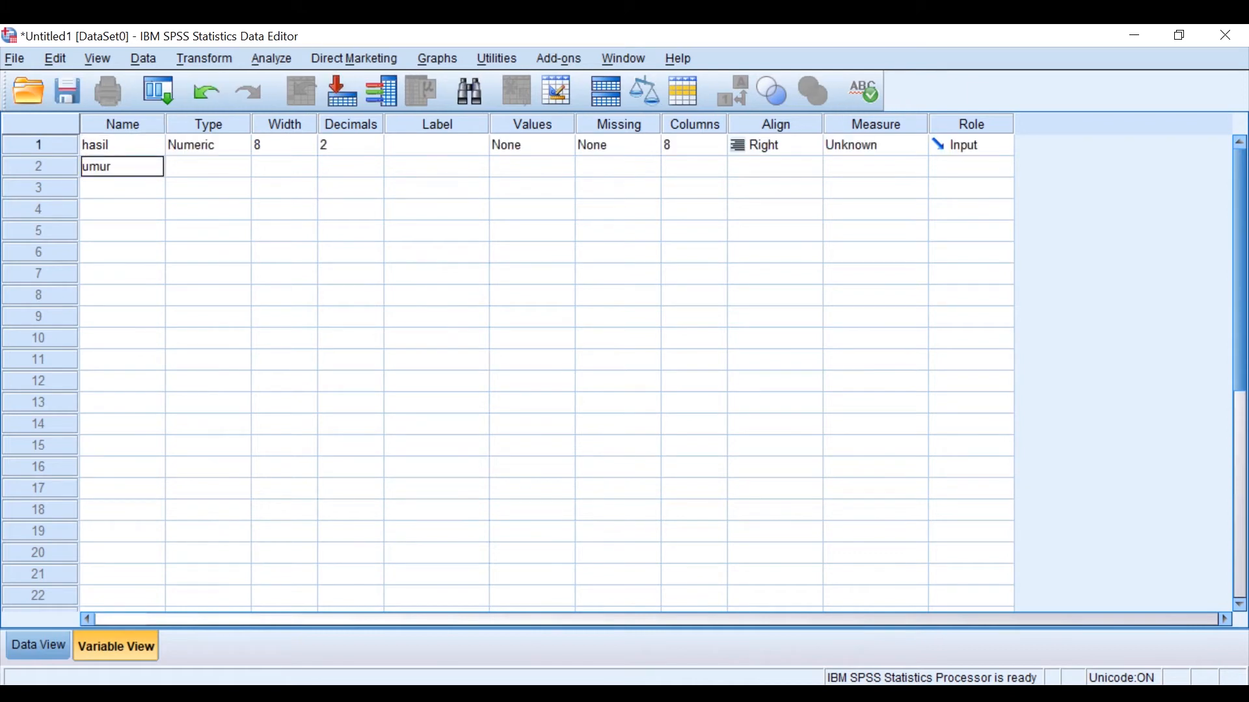
{"action": "key", "text": "Return"}
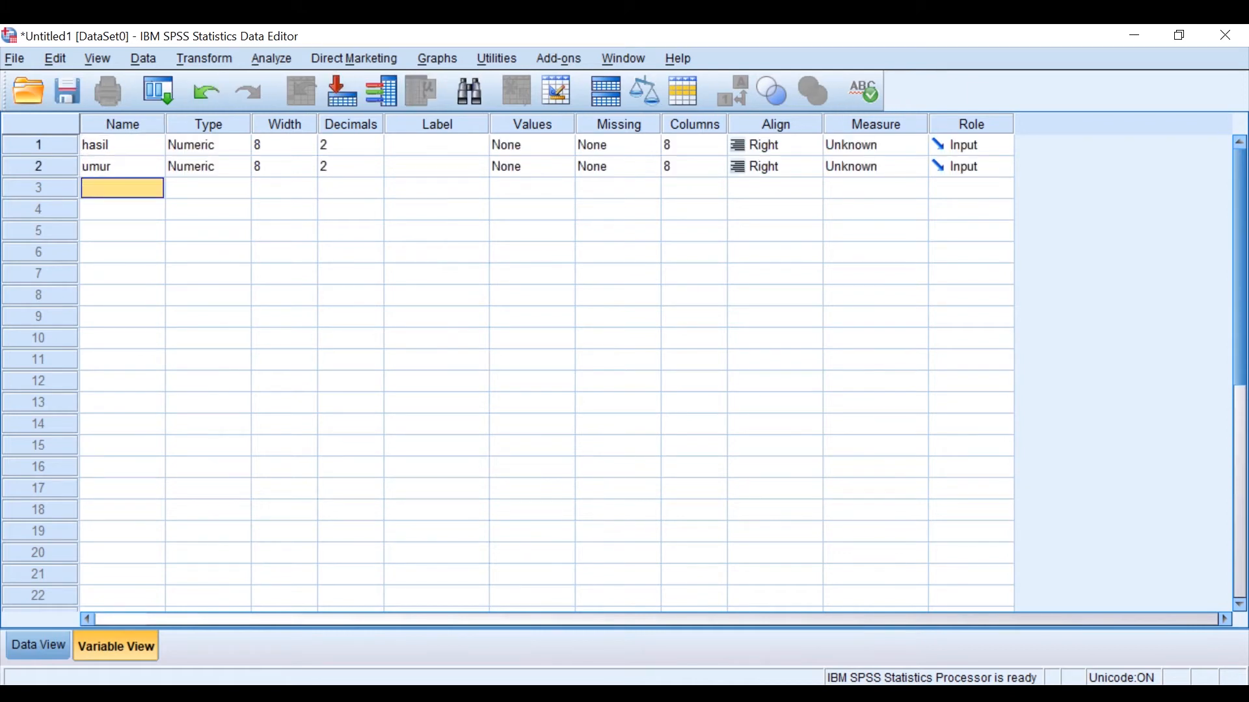
{"action": "type", "text": "rokok"}
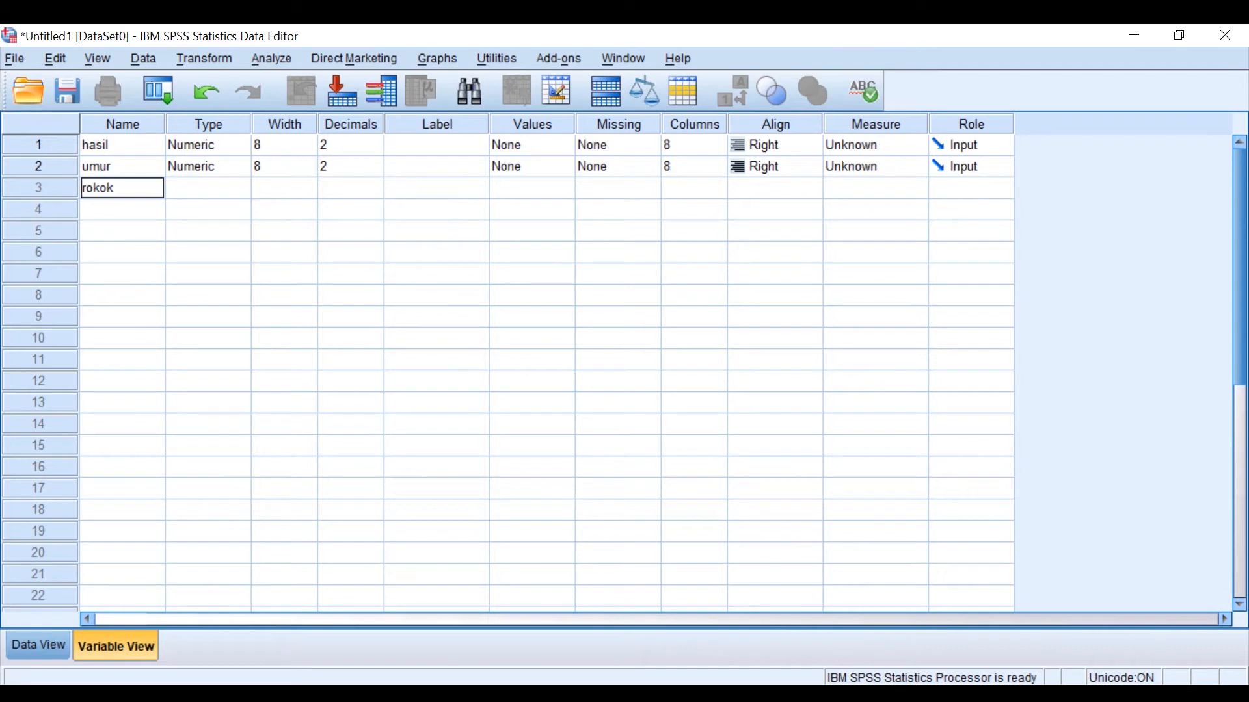
{"action": "key", "text": "Return"}
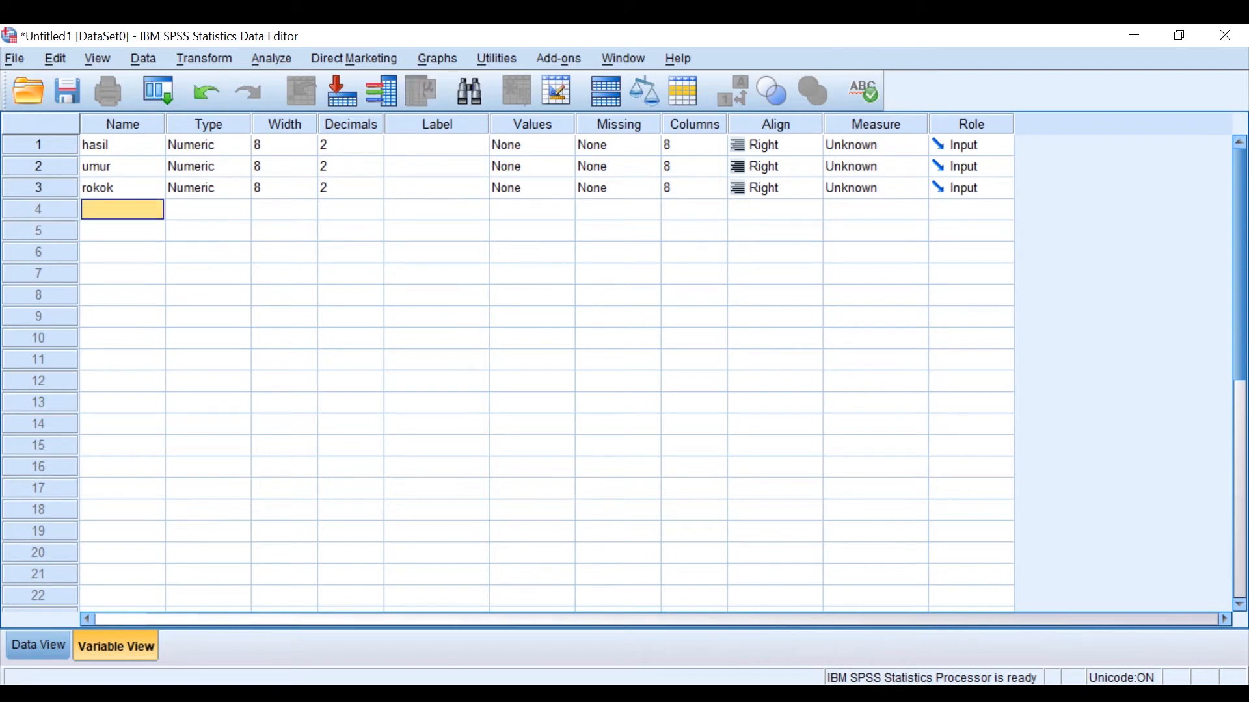
{"action": "type", "text": "frek"}
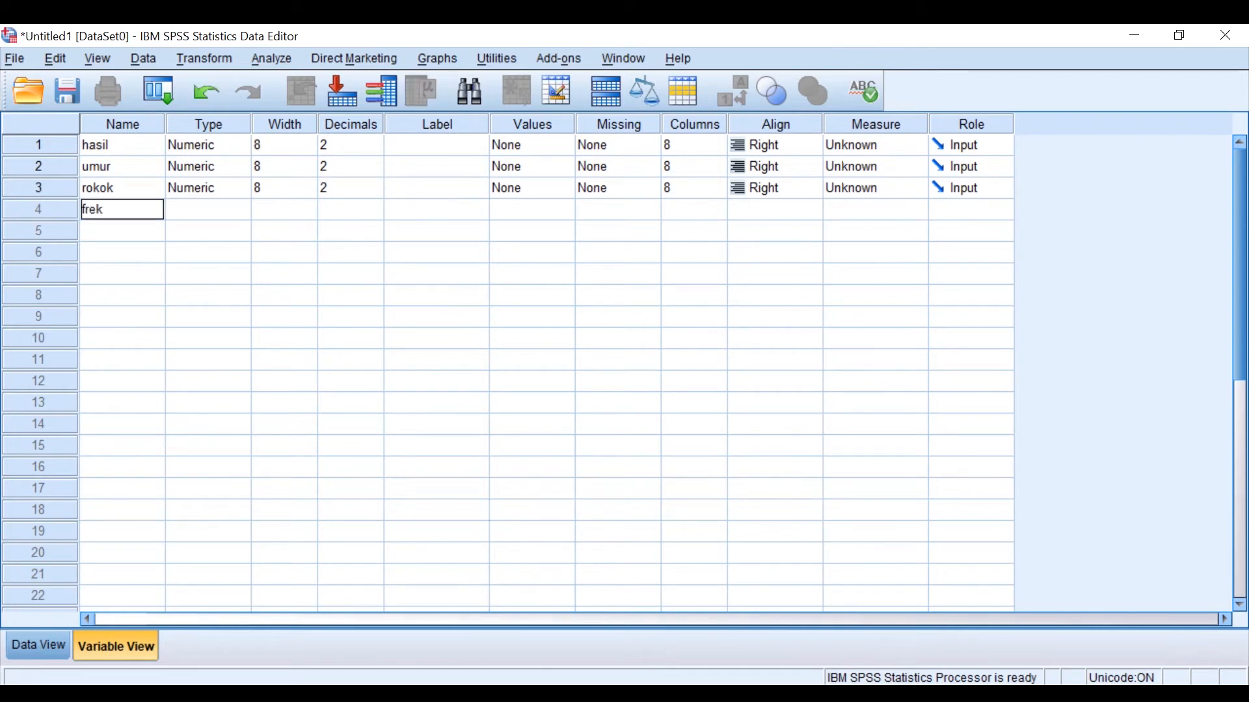
{"action": "left_click", "coordinate": [198, 231]}
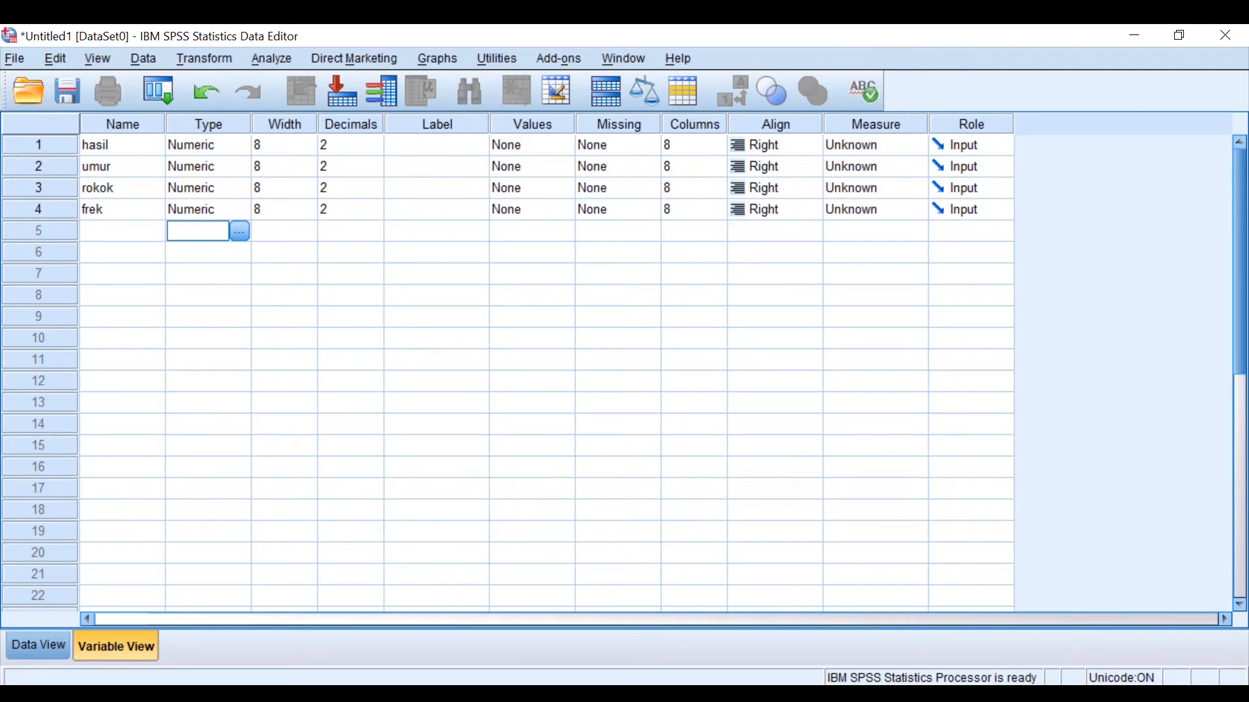
Step: Set the decimals of the variables hasil, umur, rokok and frek to 0
{"action": "left_click", "coordinate": [346, 145]}
{"action": "left_click", "coordinate": [346, 145]}
{"action": "key", "text": "BackSpace"}
{"action": "type", "text": "0"}
{"action": "left_click", "coordinate": [347, 166]}
{"action": "left_click", "coordinate": [346, 166]}
{"action": "key", "text": "BackSpace"}
{"action": "type", "text": "0"}
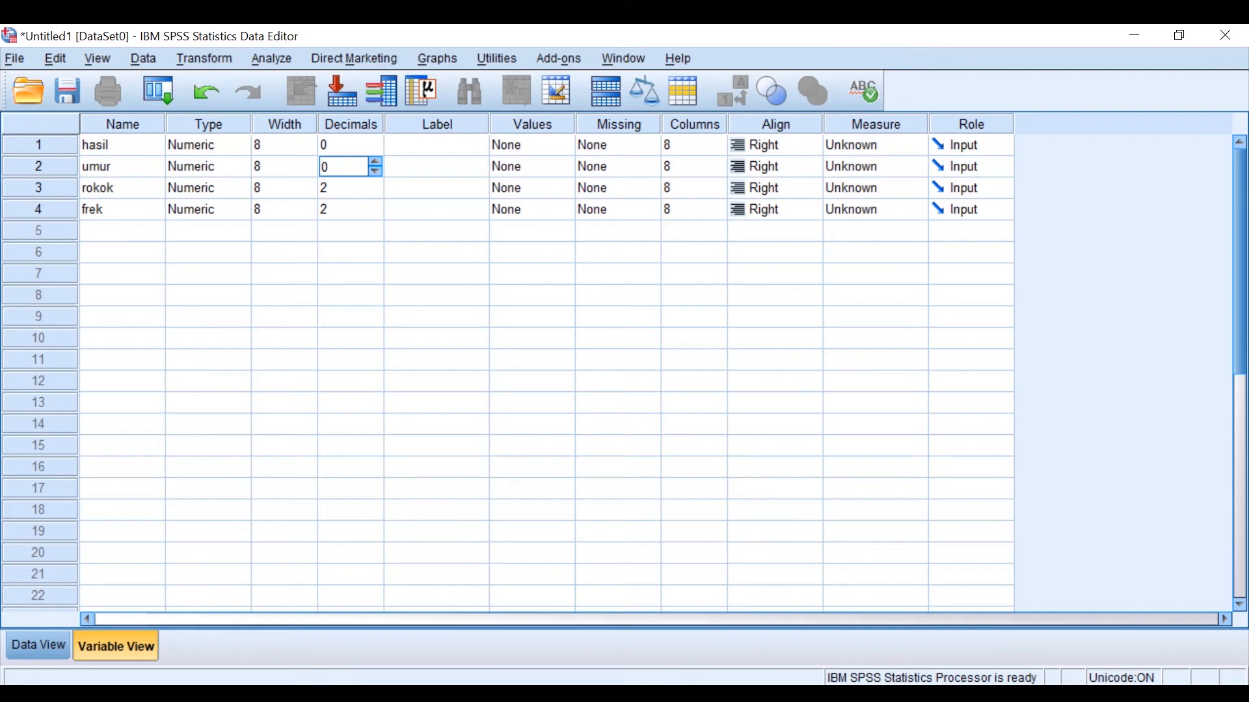
{"action": "left_click", "coordinate": [346, 188]}
{"action": "left_click", "coordinate": [346, 188]}
{"action": "key", "text": "BackSpace"}
{"action": "type", "text": "0"}
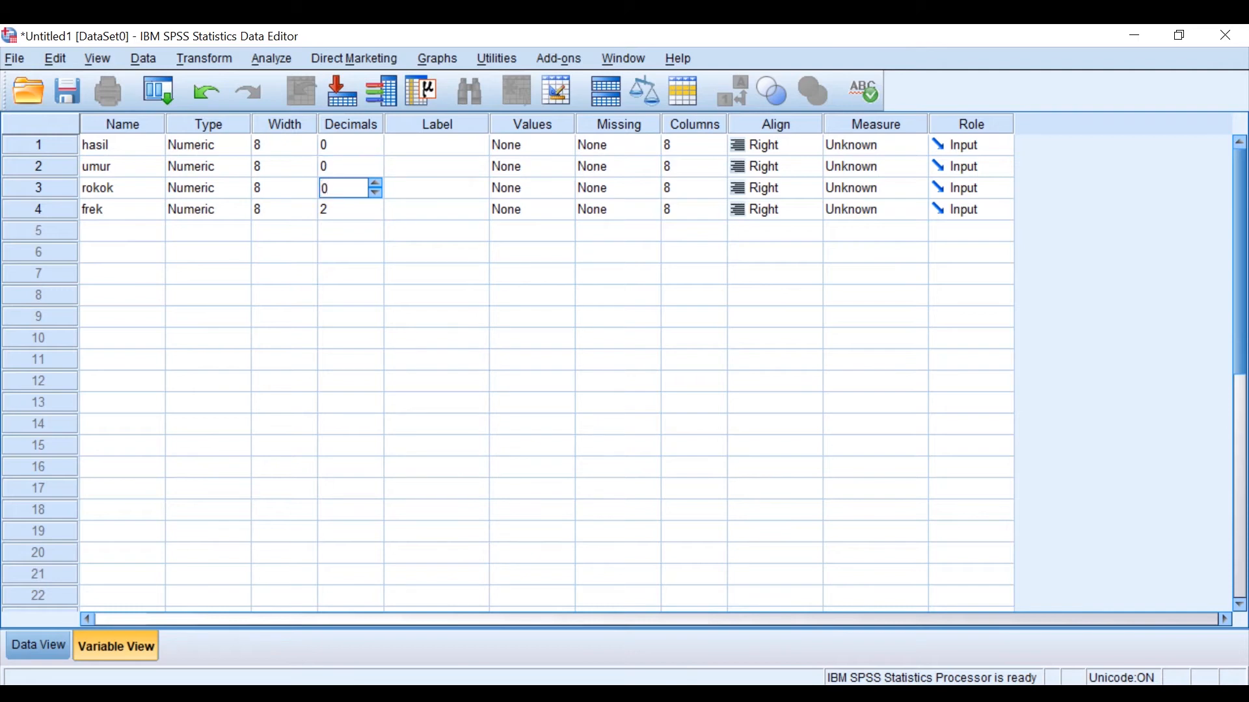
{"action": "left_click", "coordinate": [346, 209]}
{"action": "left_click", "coordinate": [346, 209]}
{"action": "key", "text": "BackSpace"}
{"action": "type", "text": "0"}
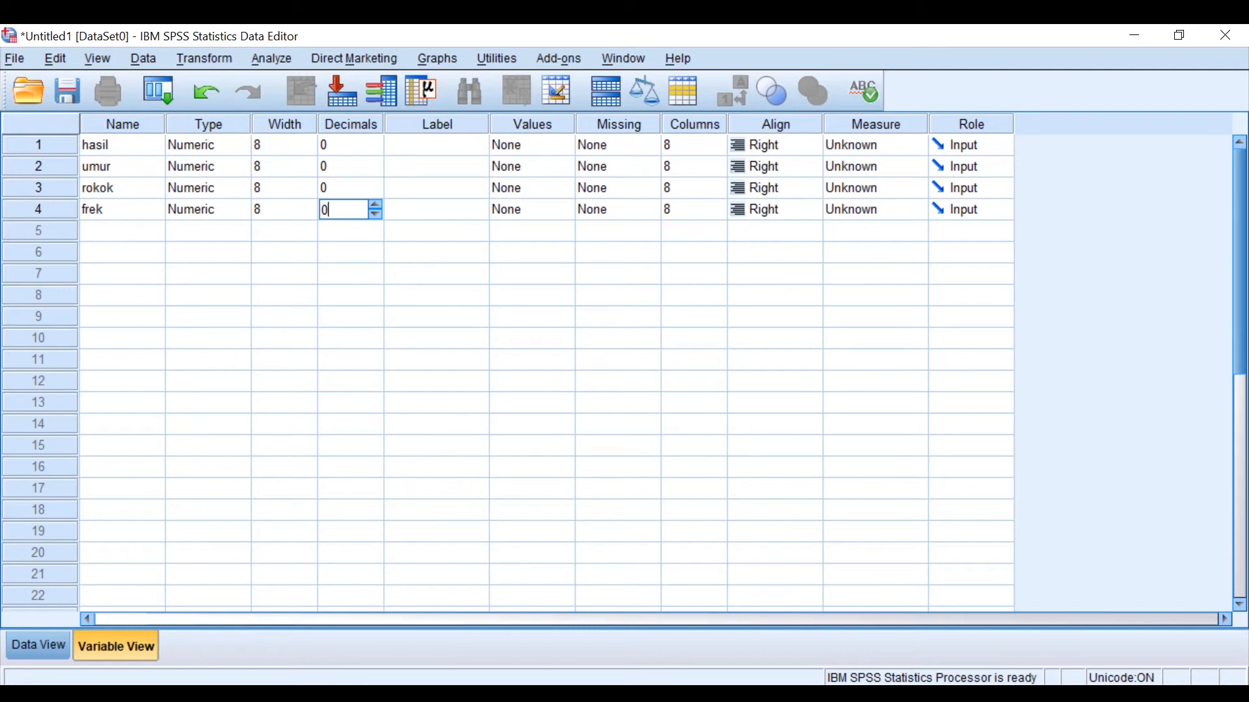
Step: Label the variables hasil, umur, rokok and frek as "test nafas", "umur pasien", "status perokok" and "banyaknya kasus" respectively
{"action": "left_click", "coordinate": [436, 145]}
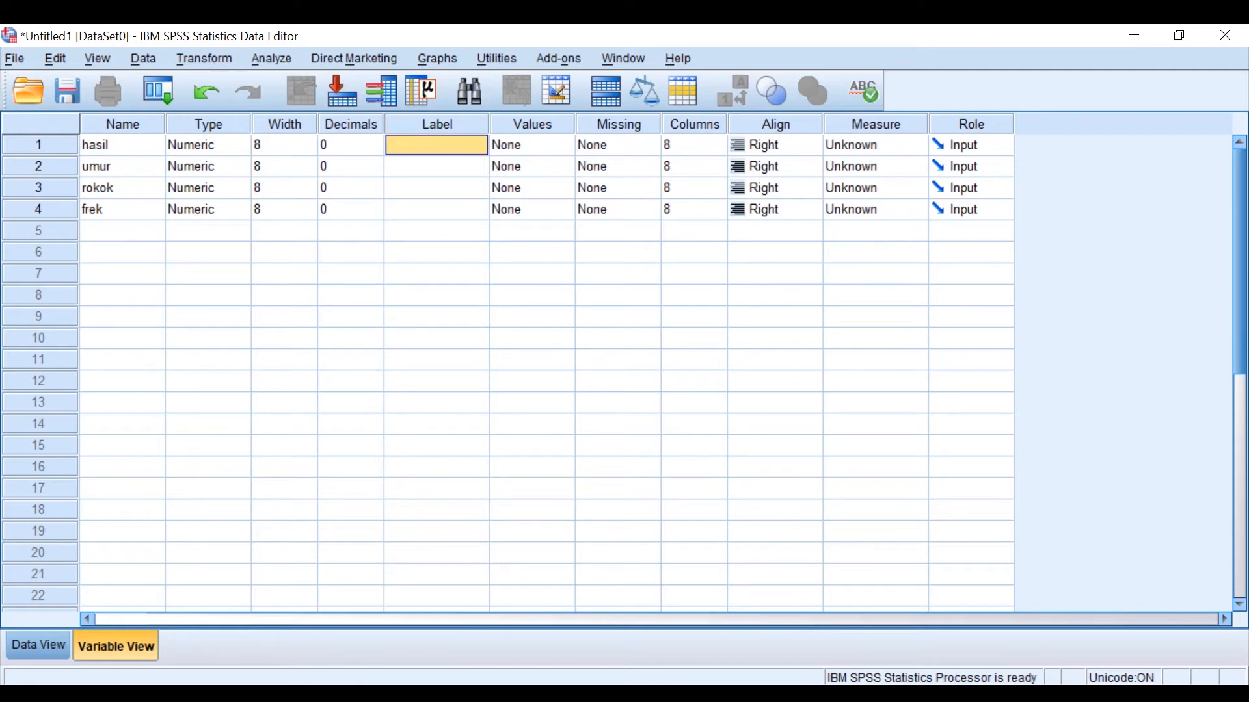
{"action": "type", "text": "test n"}
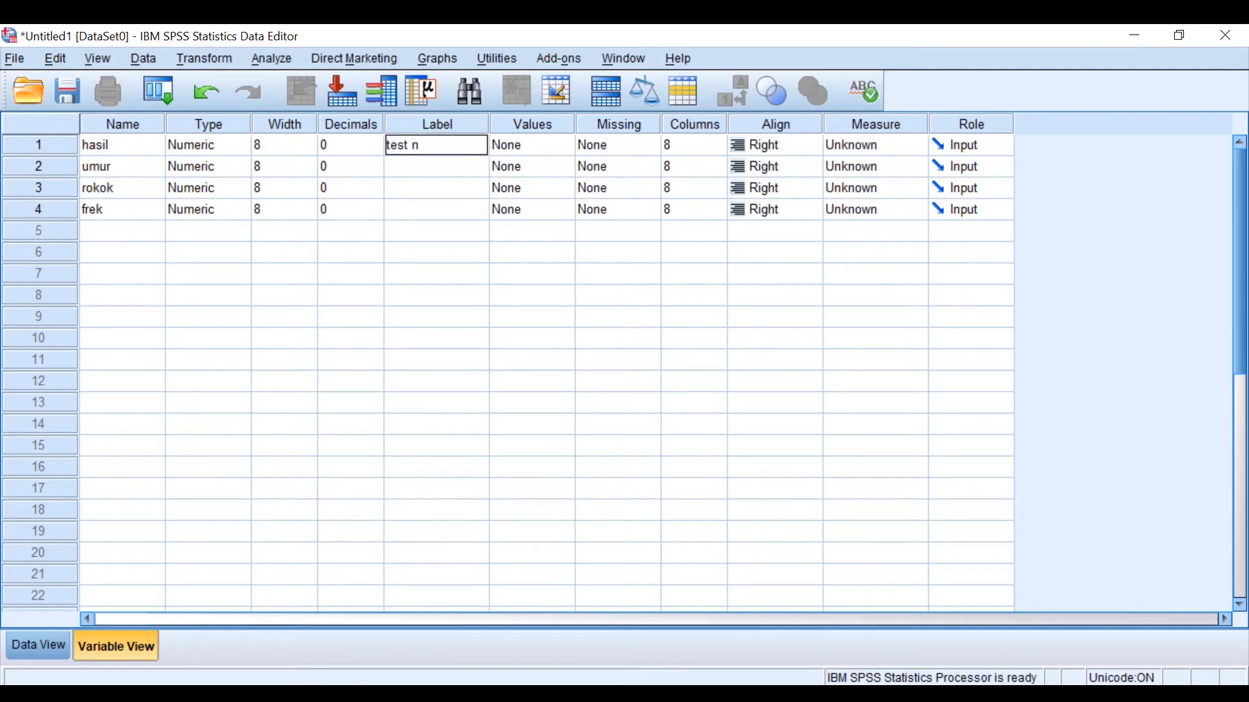
{"action": "type", "text": "afas"}
{"action": "key", "text": "Return"}
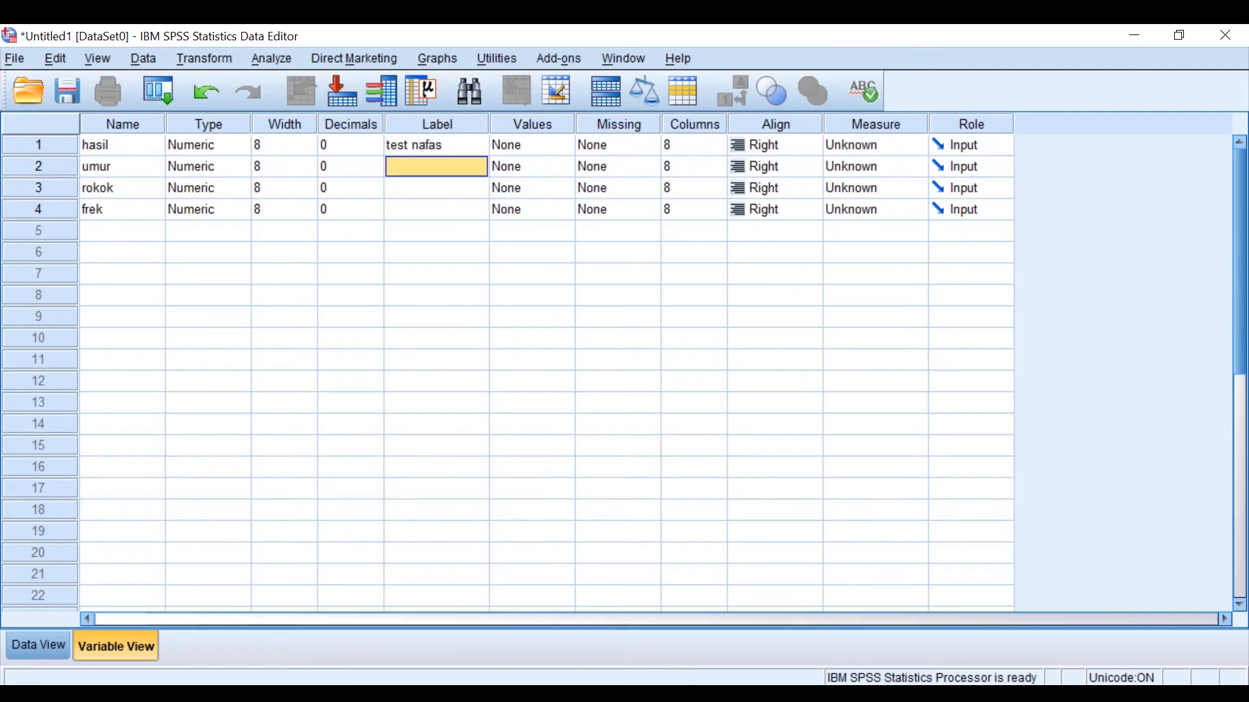
{"action": "type", "text": "mur pasien"}
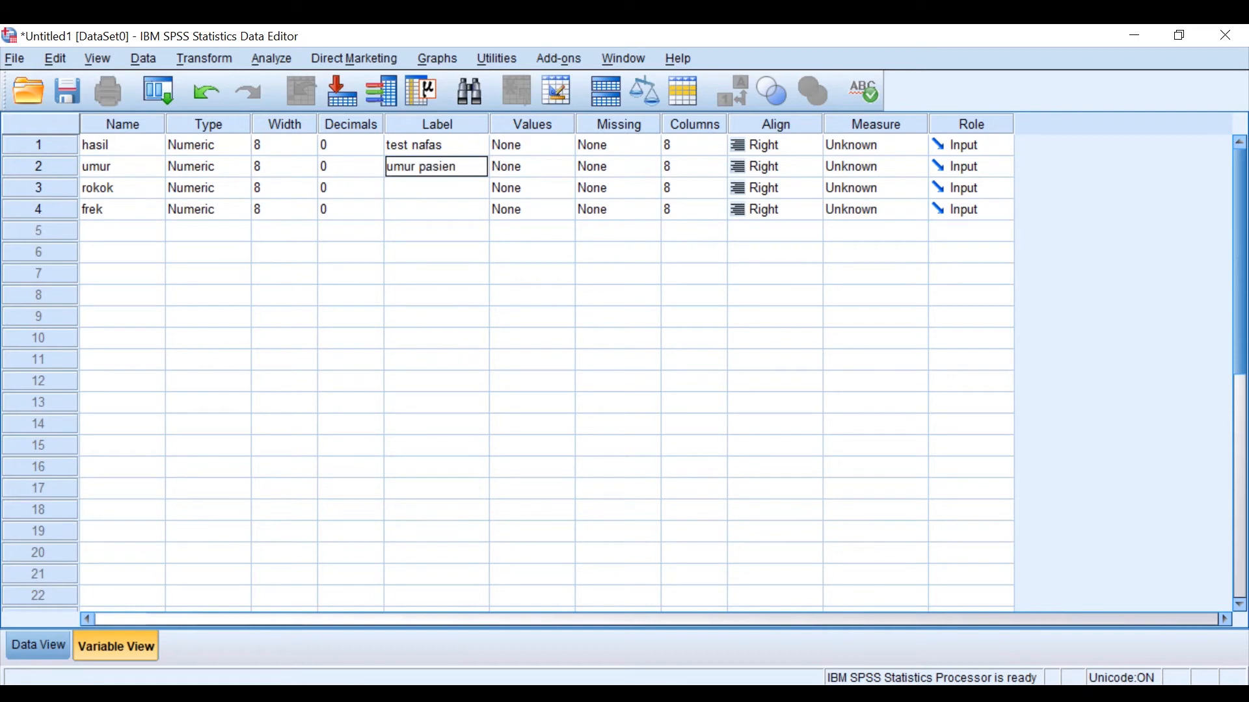
{"action": "key", "text": "Return"}
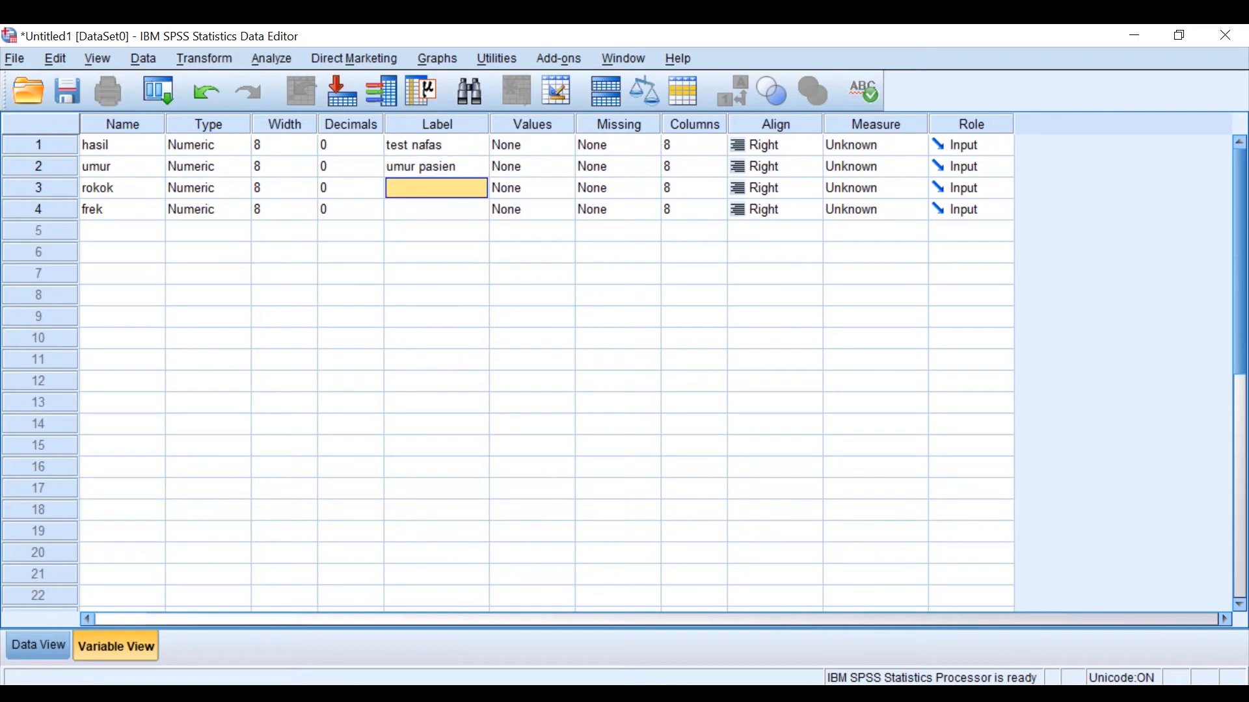
{"action": "type", "text": "status"}
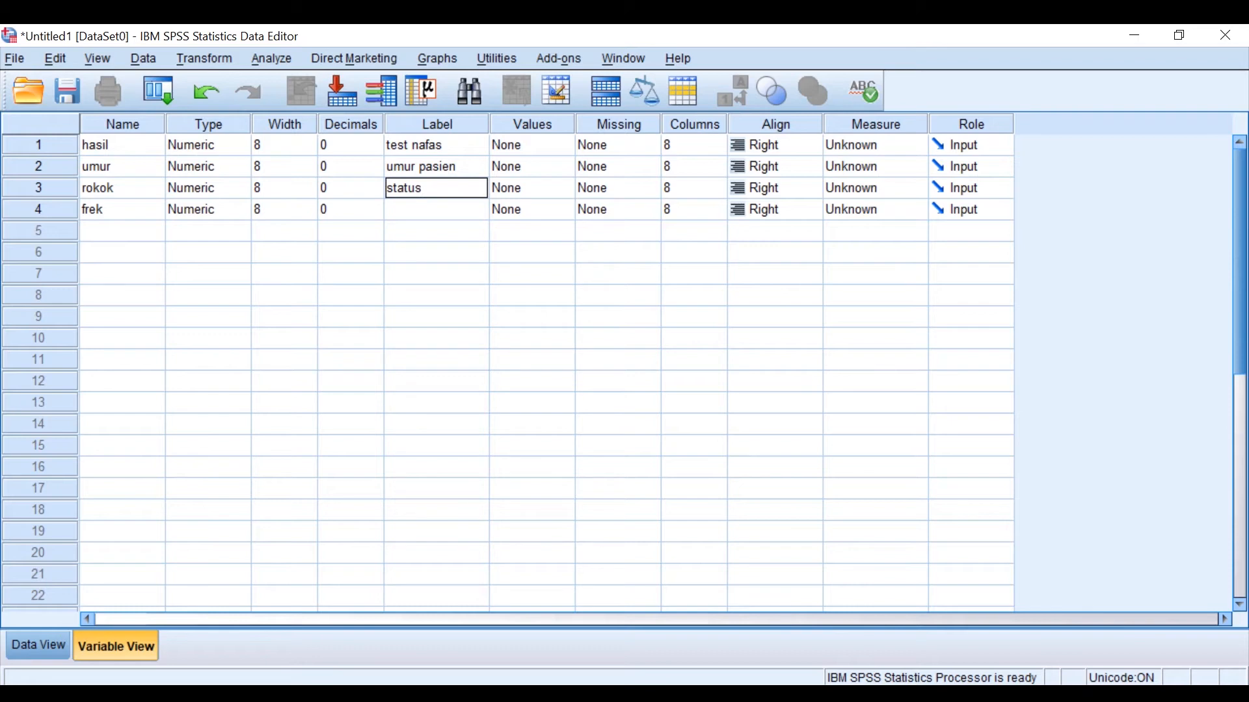
{"action": "type", "text": " perokok"}
{"action": "key", "text": "Return"}
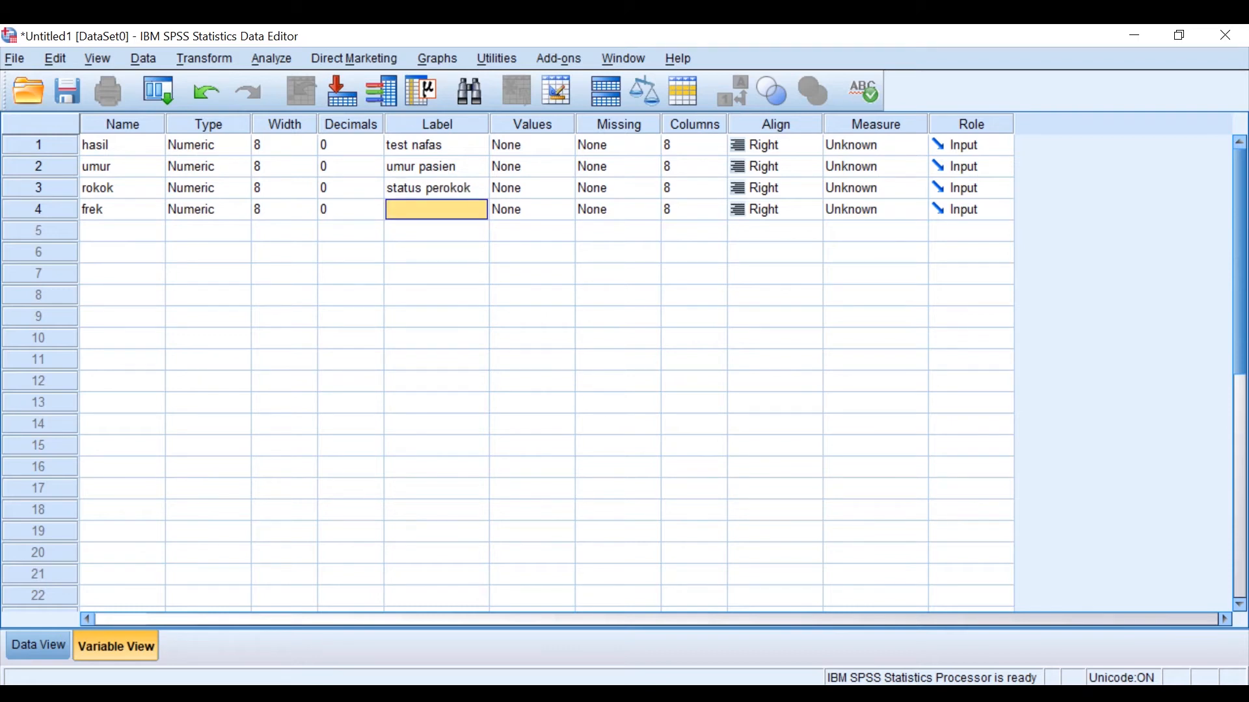
{"action": "type", "text": "banyakny"}
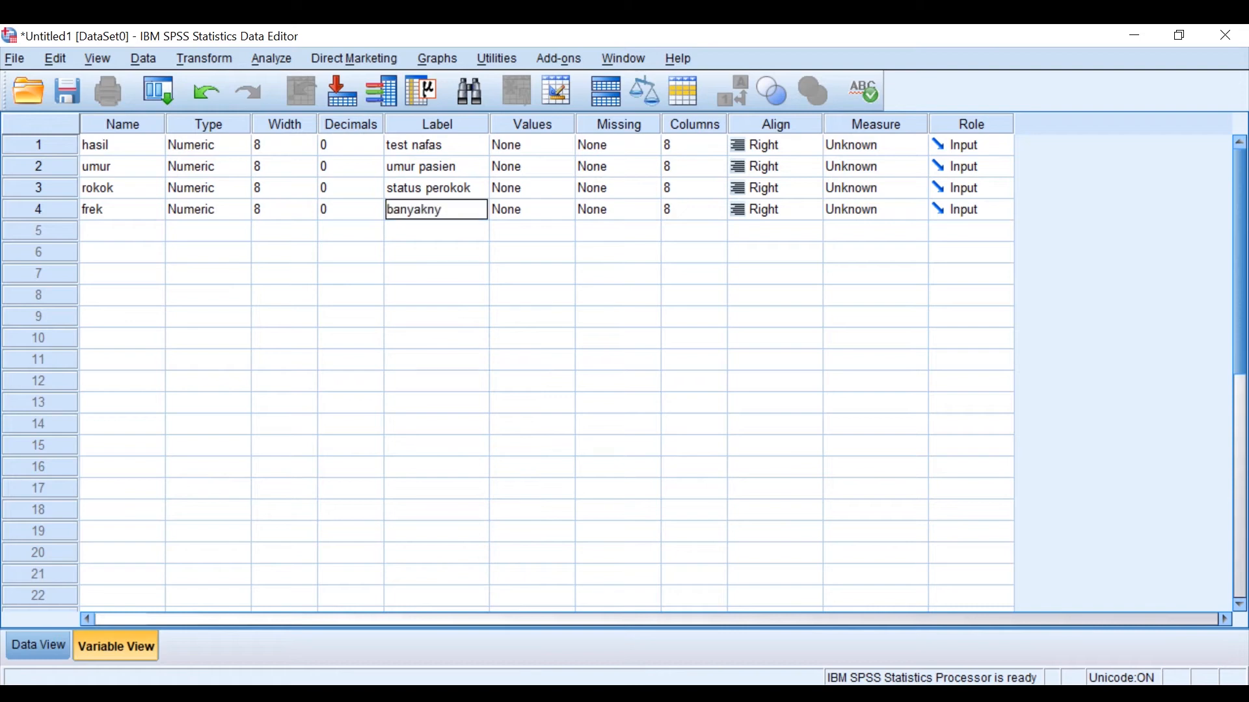
{"action": "type", "text": "a kasus"}
Step: Define value labels for hasil: 0 as "normal" and 1 as "tidak normal"
{"action": "left_click", "coordinate": [529, 145]}
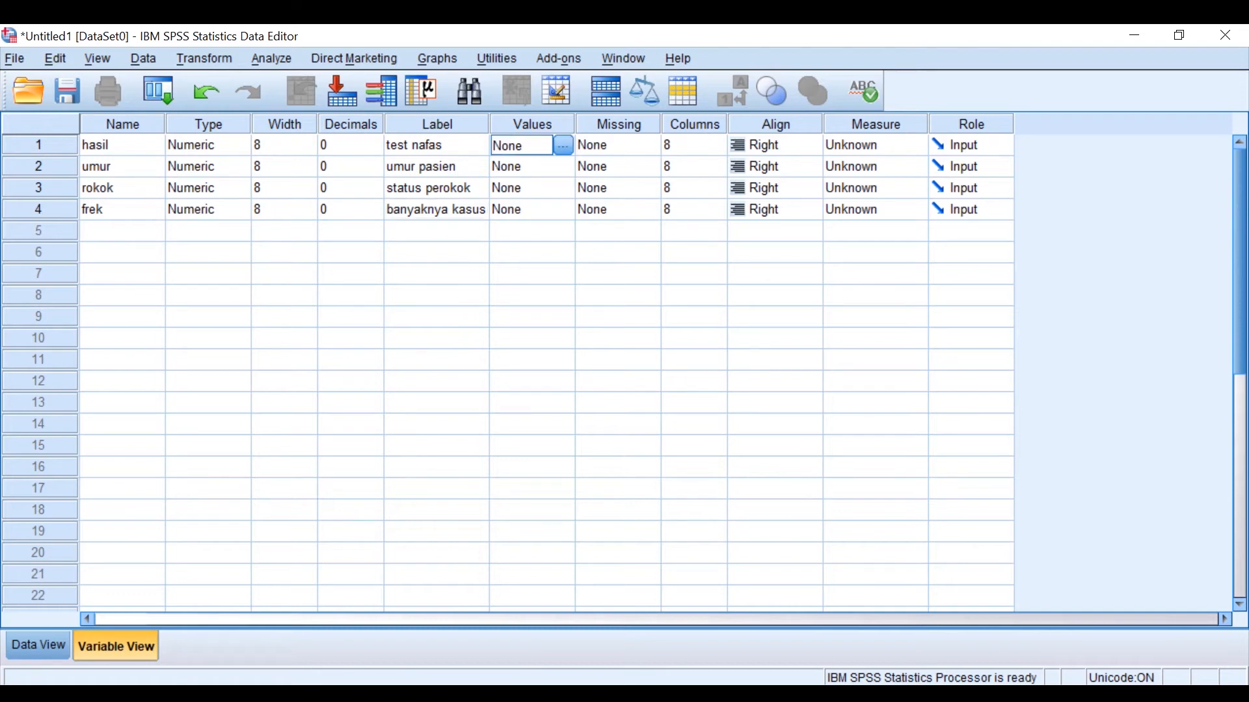
{"action": "left_click", "coordinate": [564, 145]}
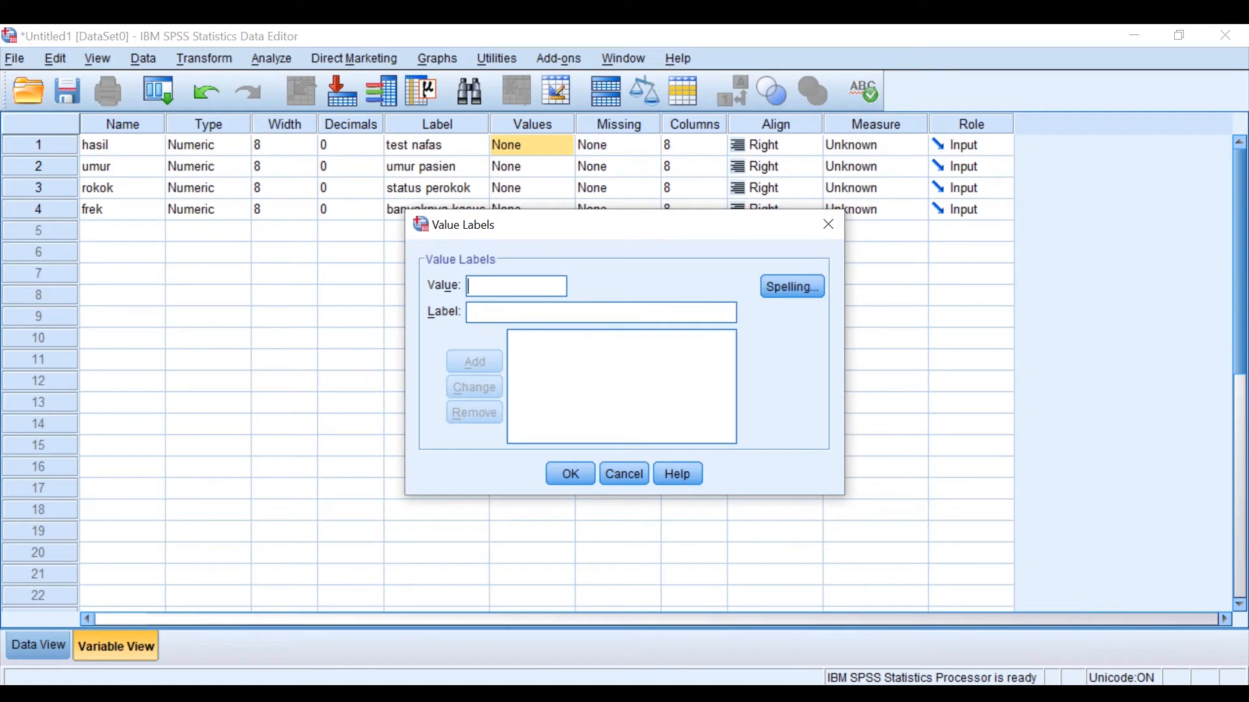
{"action": "type", "text": "0"}
{"action": "key", "text": "Tab"}
{"action": "type", "text": "normal"}
{"action": "key", "text": "Tab"}
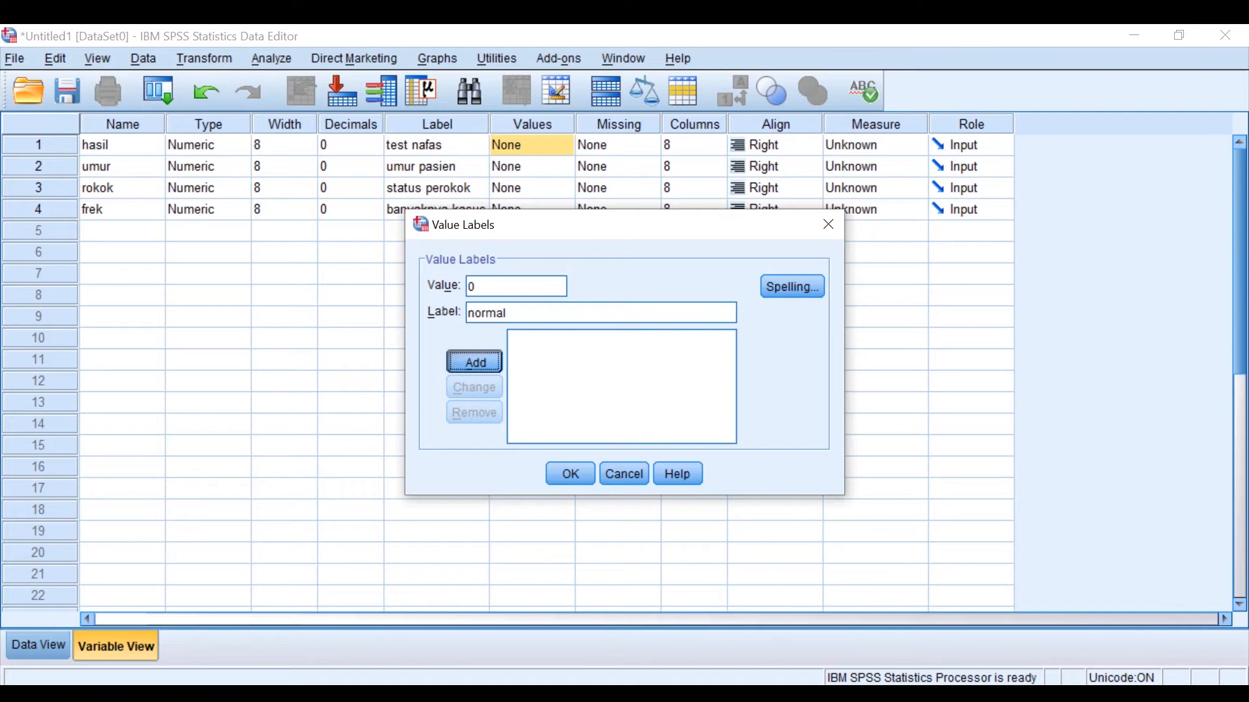
{"action": "key", "text": "Return"}
{"action": "type", "text": "1"}
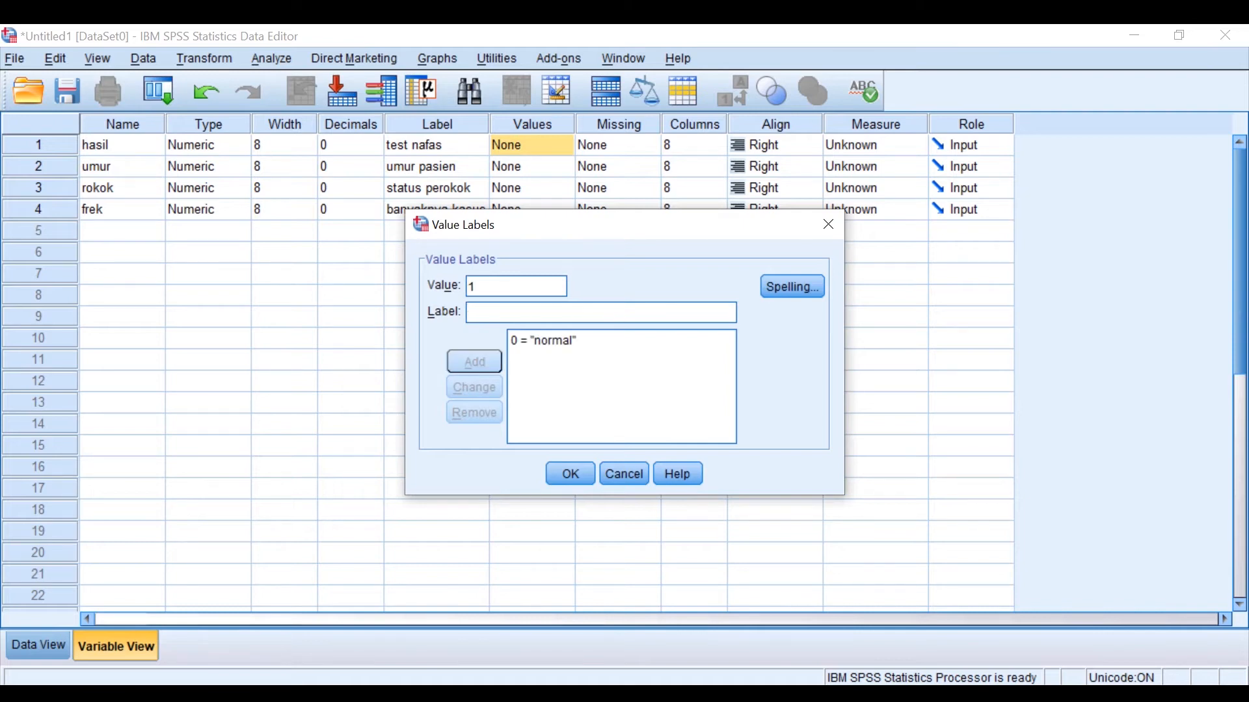
{"action": "type", "text": "tidak normal"}
{"action": "key", "text": "Return"}
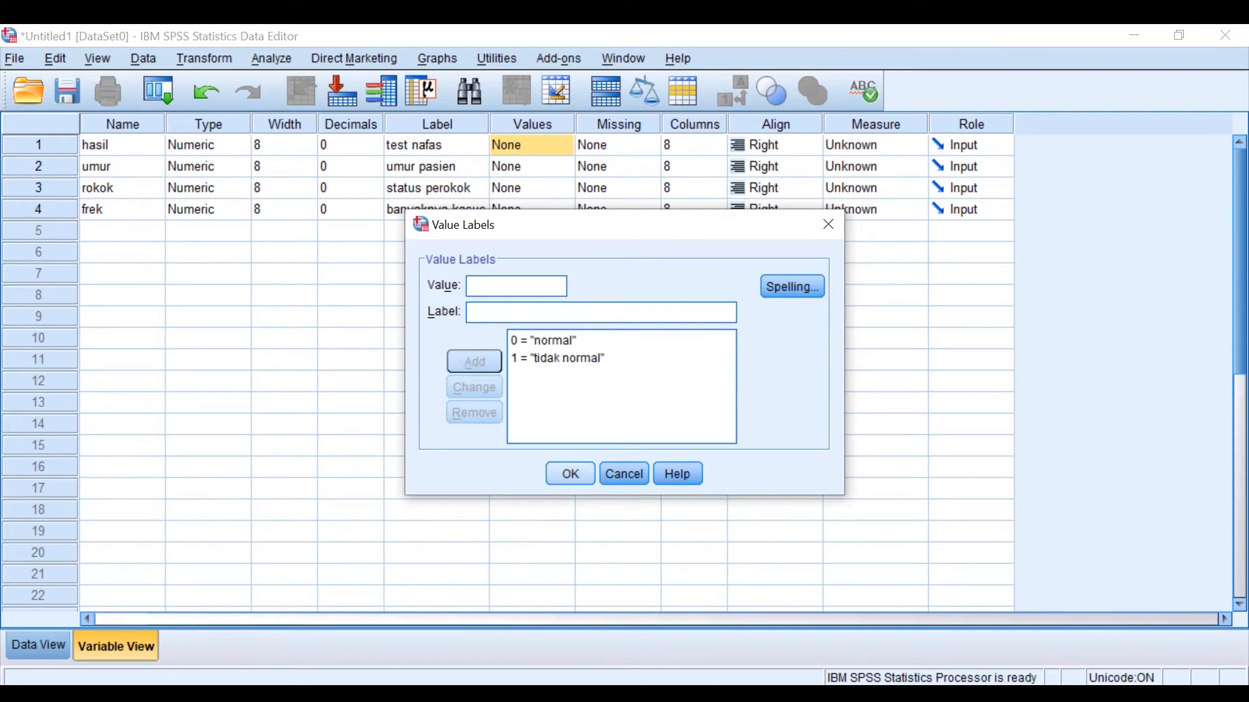
{"action": "key", "text": "Return"}
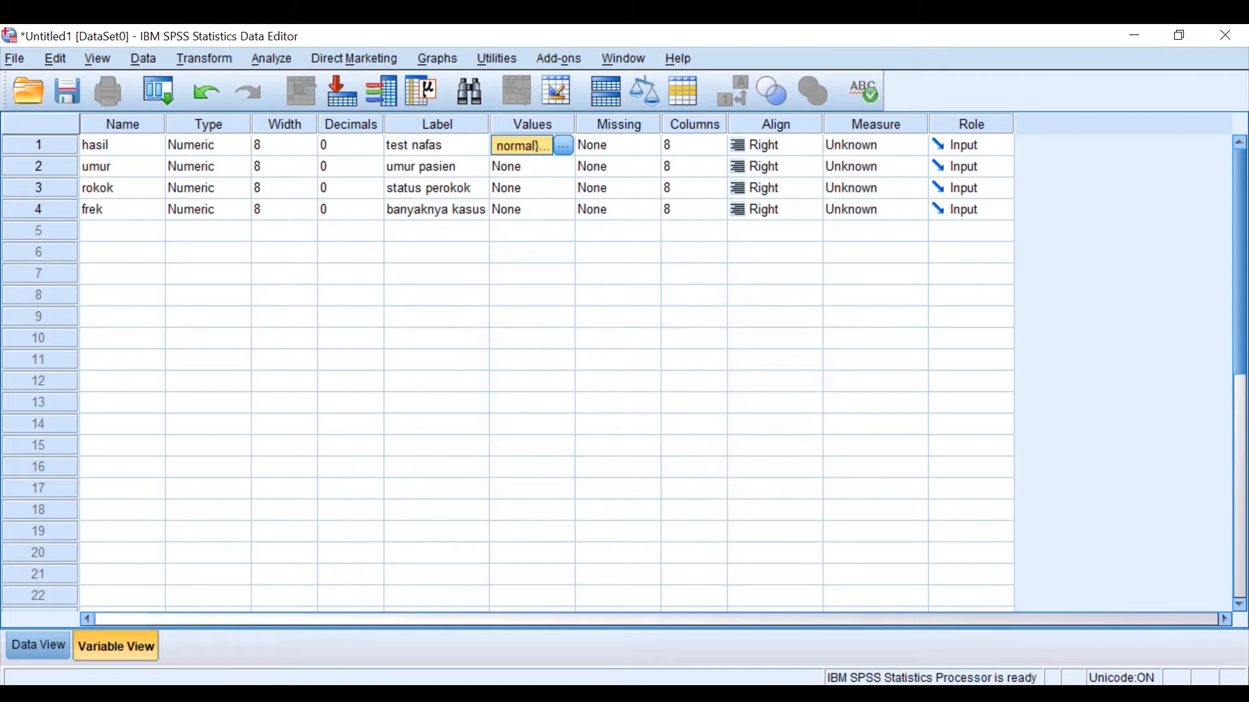
Step: Define value labels for umur: 0 as "kurang dari 40 th" and 1 as "40-59 th"
{"action": "left_click", "coordinate": [532, 167]}
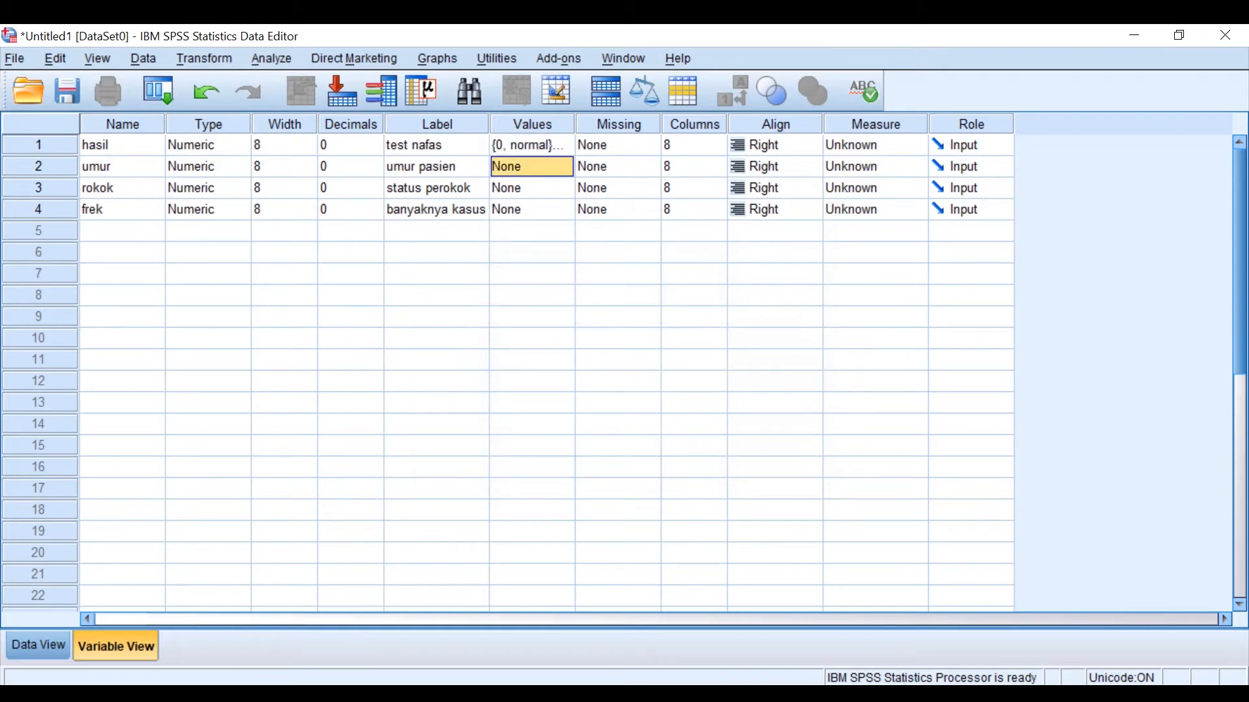
{"action": "left_click", "coordinate": [564, 167]}
{"action": "left_click", "coordinate": [564, 166]}
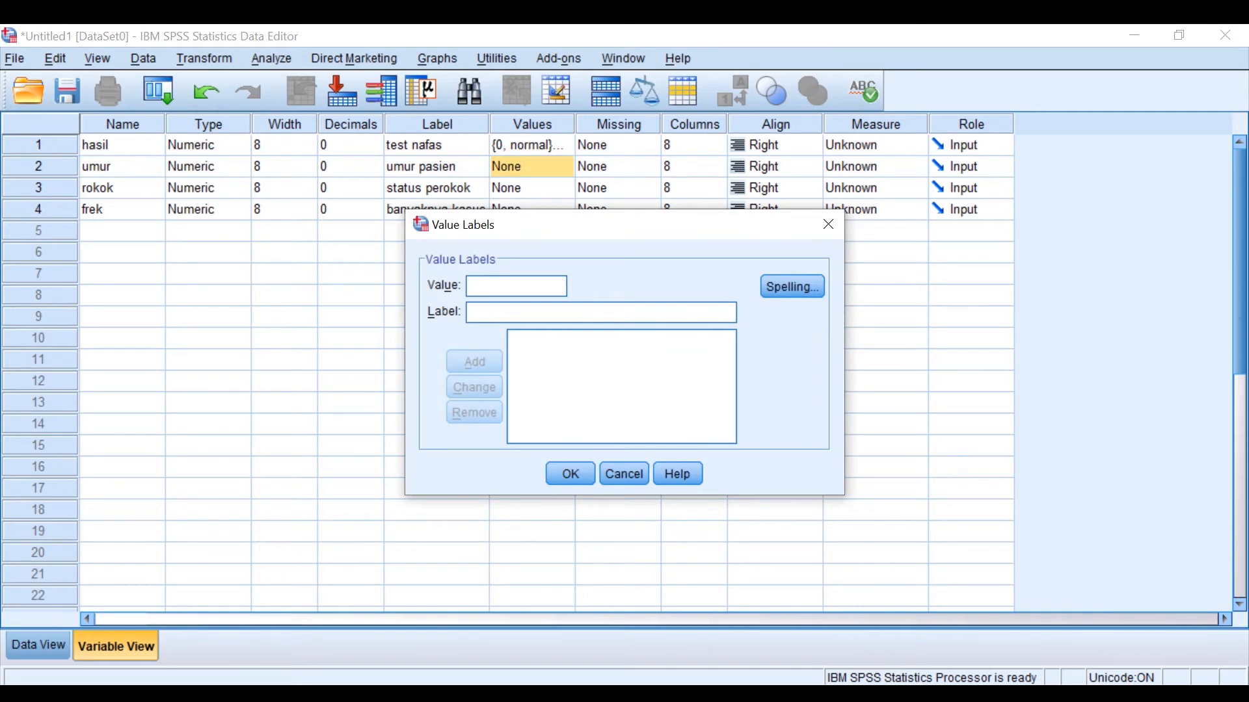
{"action": "type", "text": "0"}
{"action": "type", "text": "kurang da"}
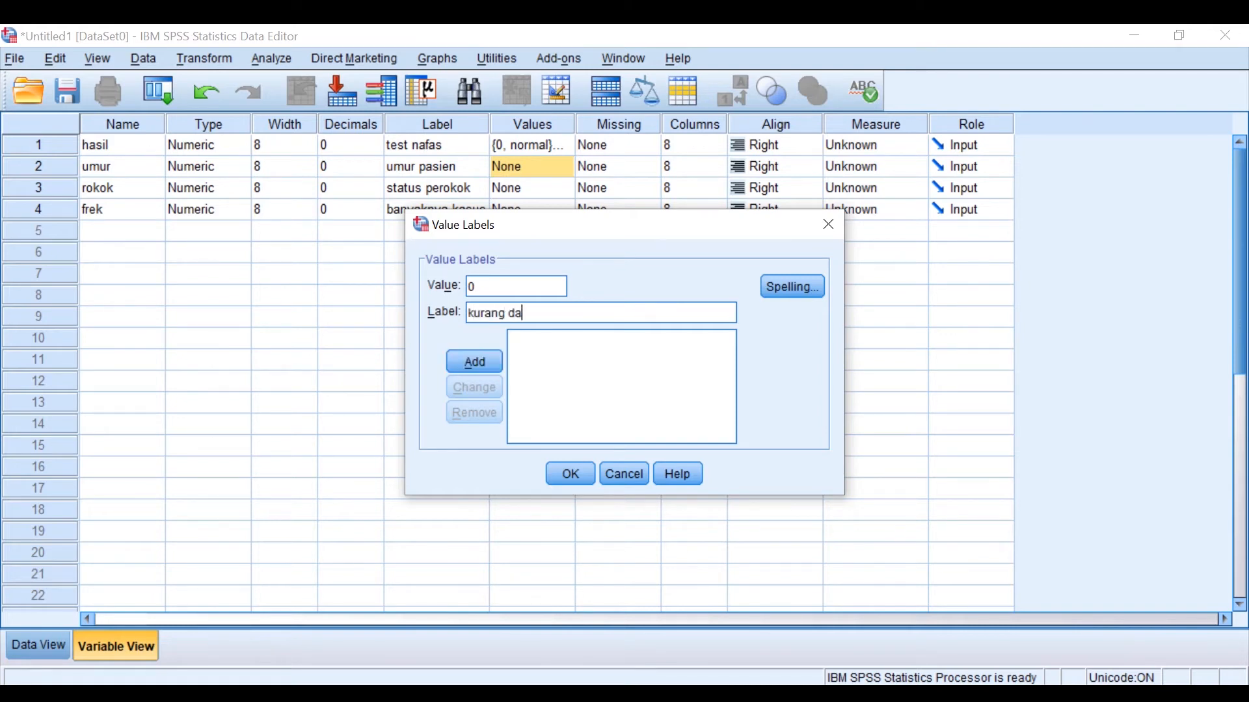
{"action": "type", "text": "ri 40 th"}
{"action": "key", "text": "Return"}
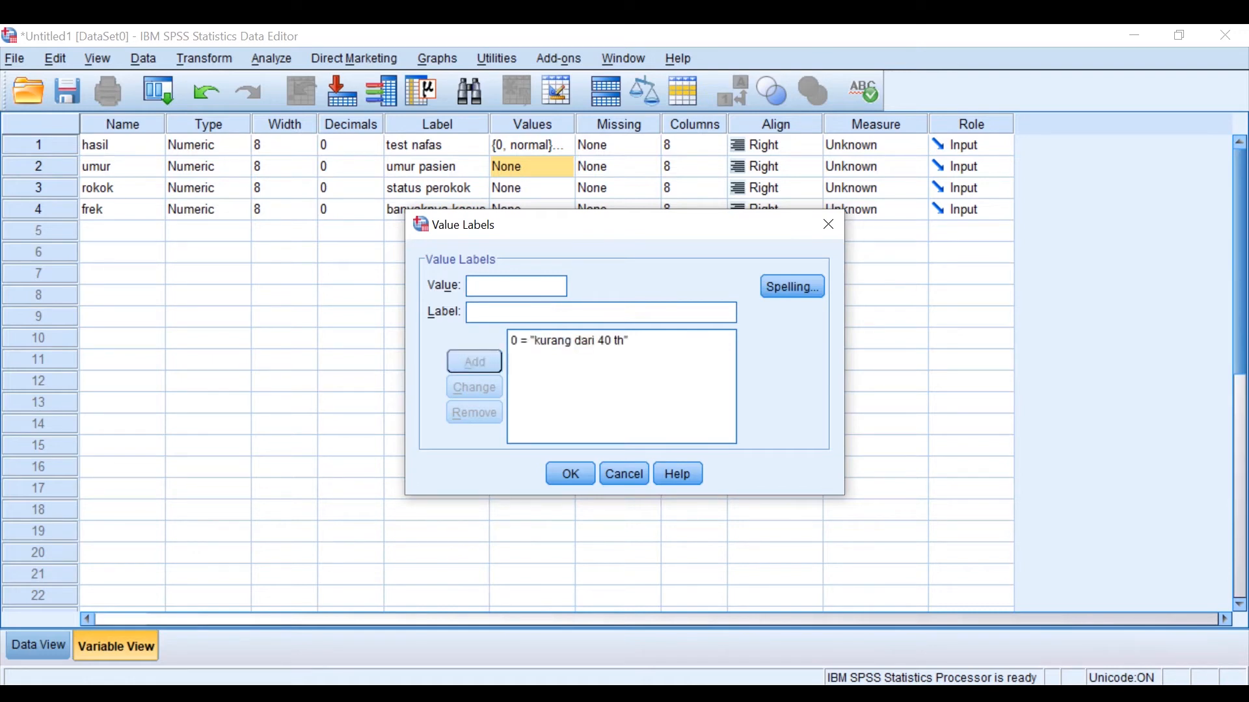
{"action": "type", "text": "1"}
{"action": "key", "text": "Tab"}
{"action": "type", "text": "40-59"}
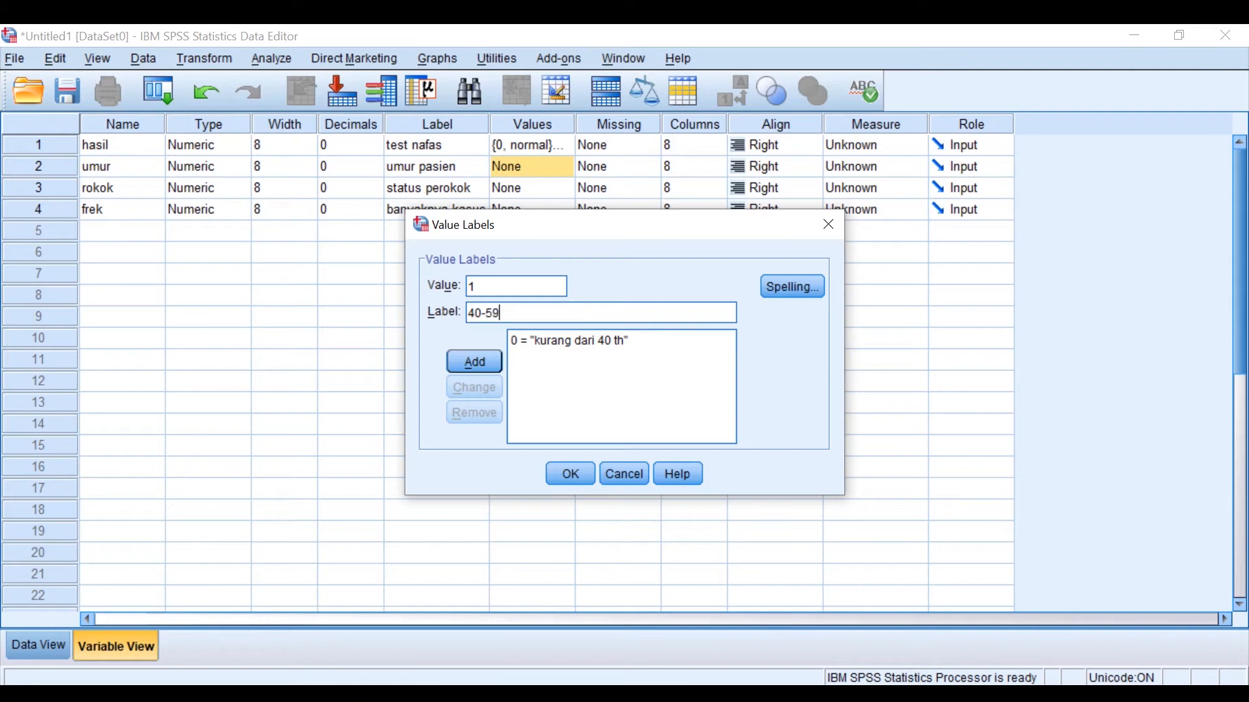
{"action": "type", "text": " th"}
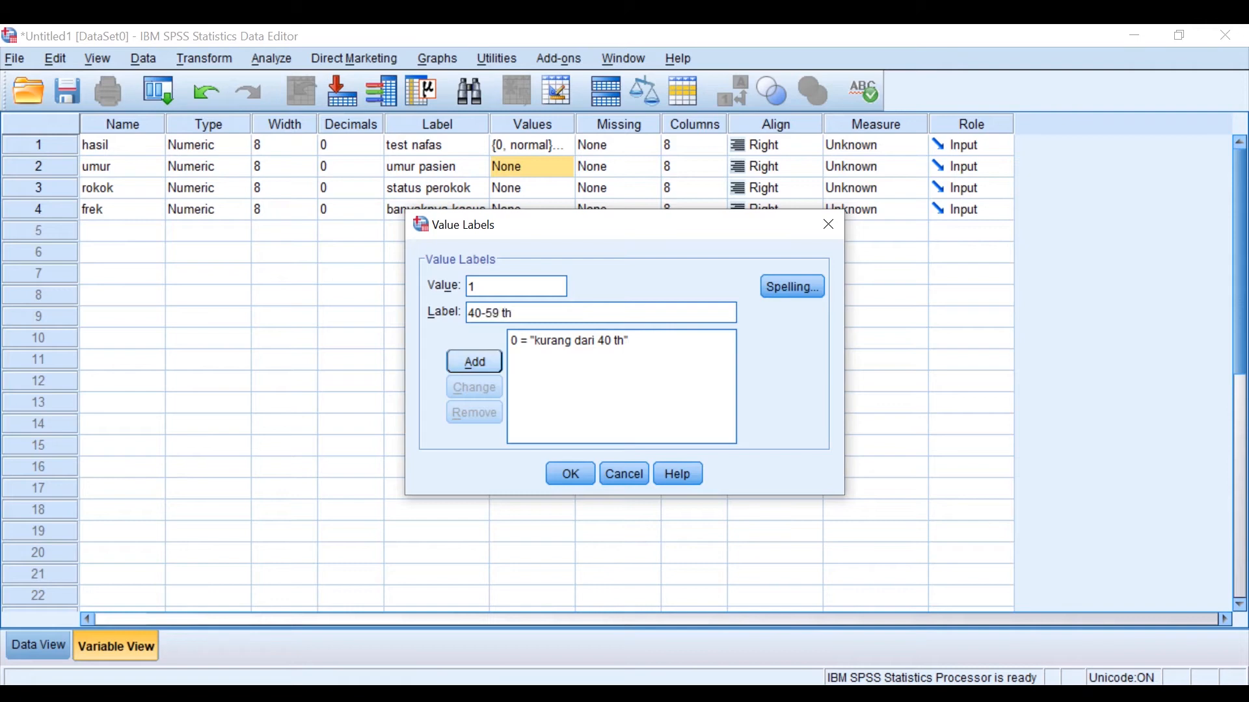
{"action": "key", "text": "Return"}
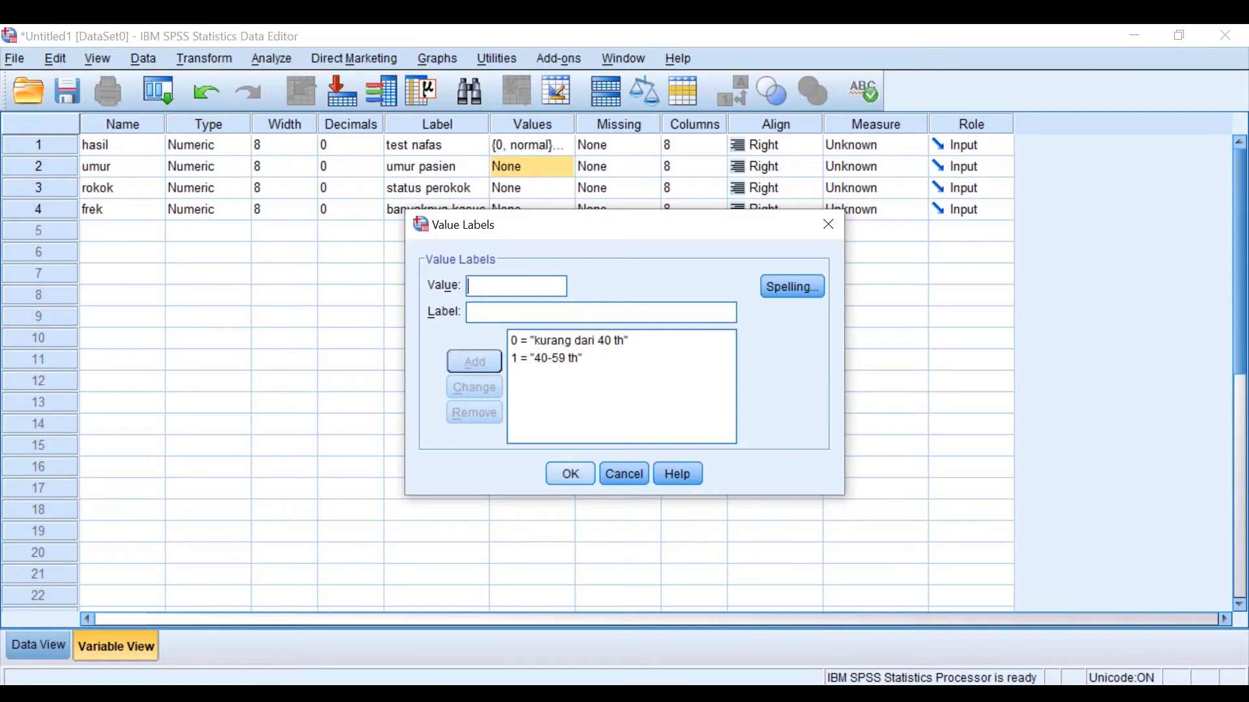
{"action": "key", "text": "Return"}
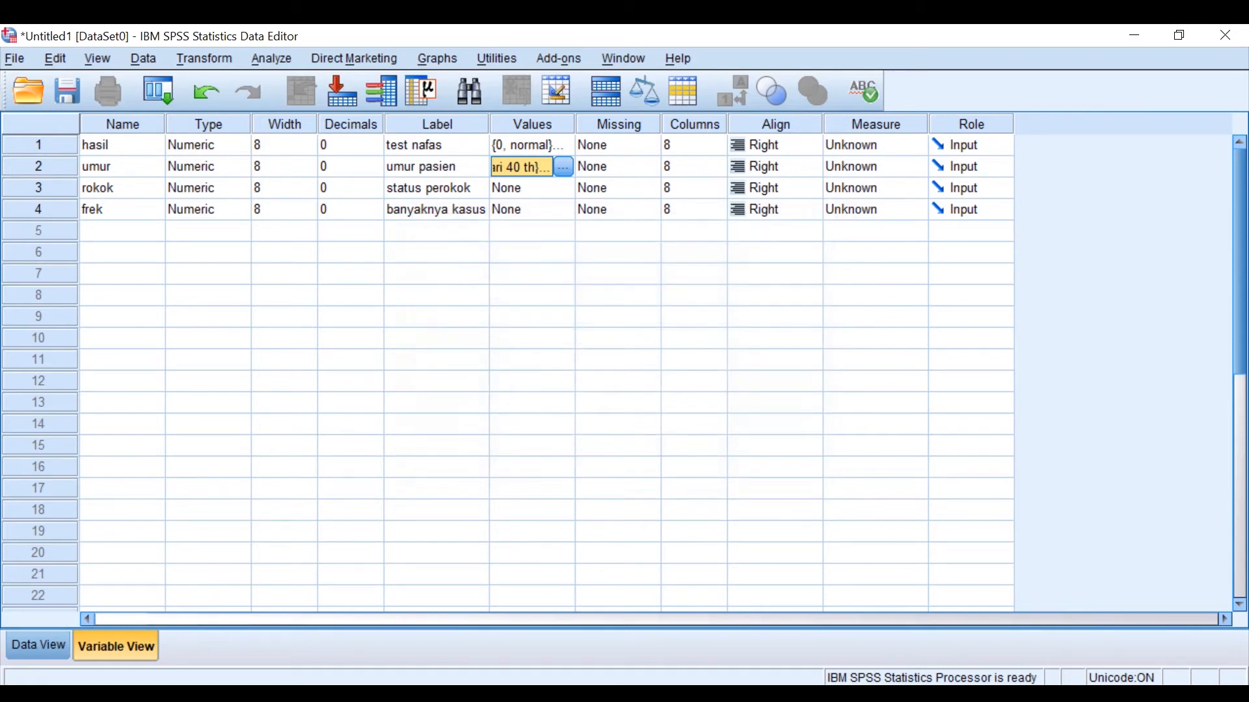
Step: Define value labels for rokok: 0 as "tidak pernah", 1 as "pernah" and 2 as "perokok"
{"action": "left_click", "coordinate": [563, 188]}
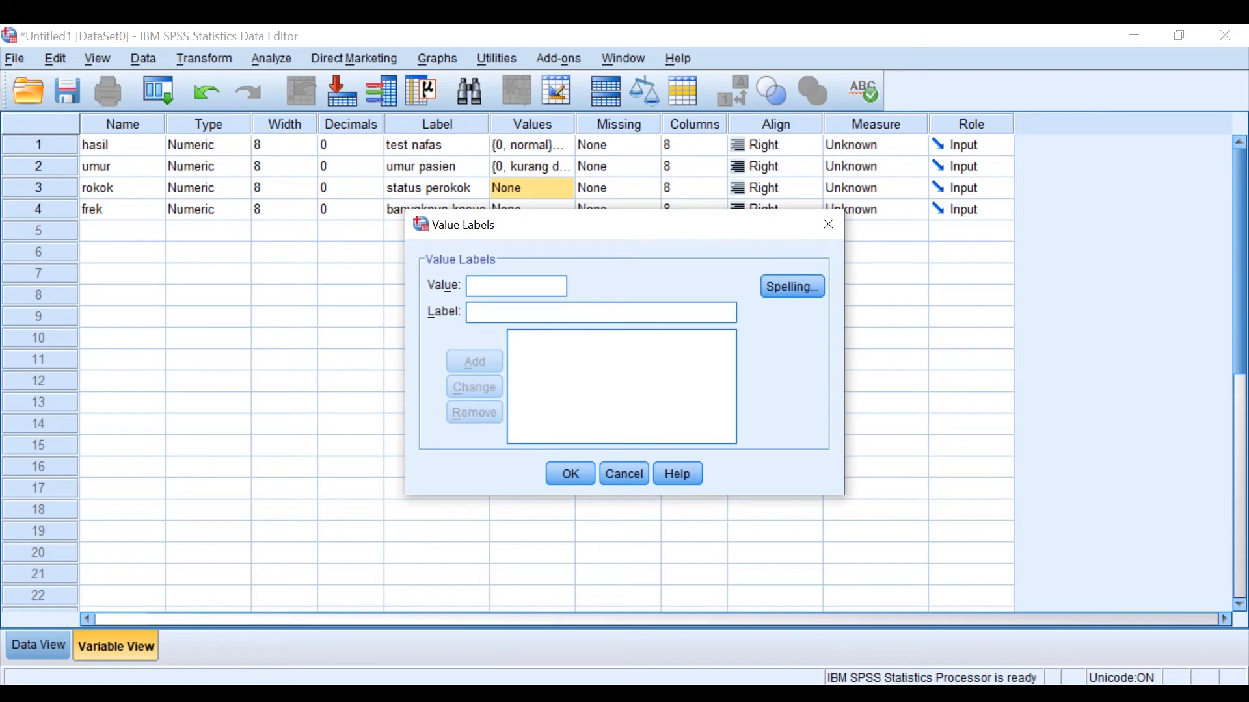
{"action": "type", "text": "0"}
{"action": "key", "text": "Tab"}
{"action": "type", "text": "tid"}
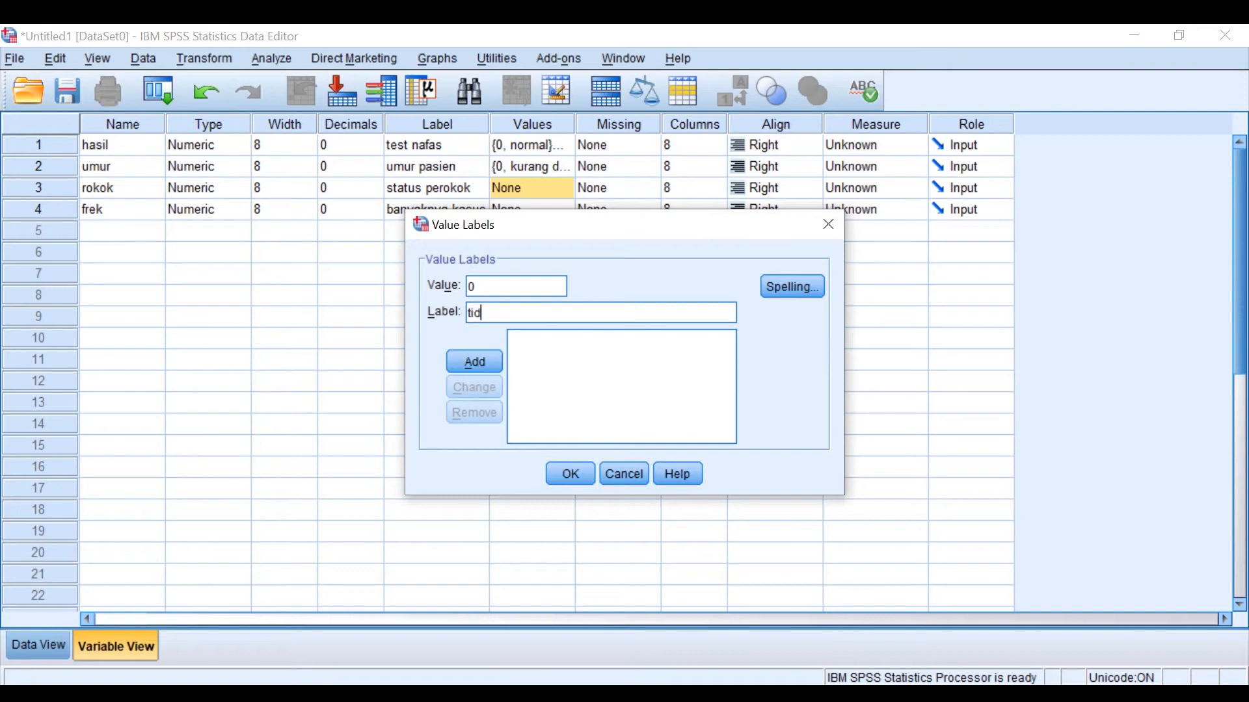
{"action": "type", "text": "ak pernah"}
{"action": "key", "text": "Return"}
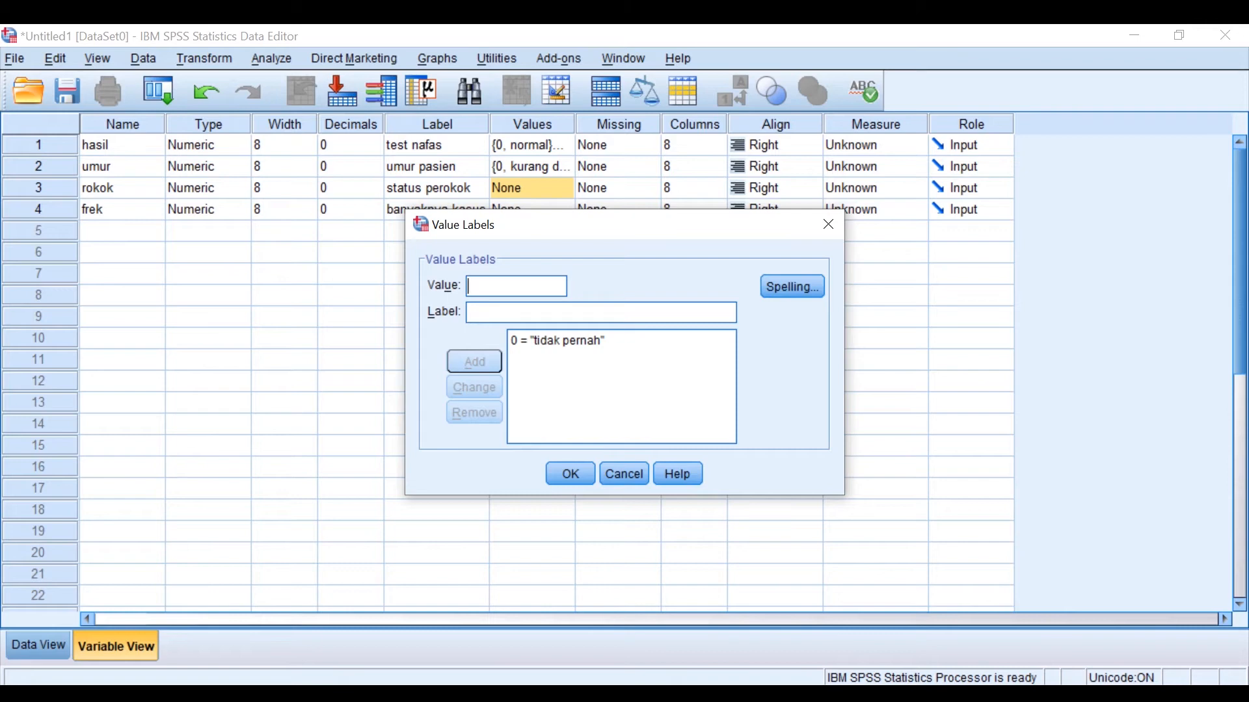
{"action": "key", "text": "Tab"}
{"action": "type", "text": "pernah"}
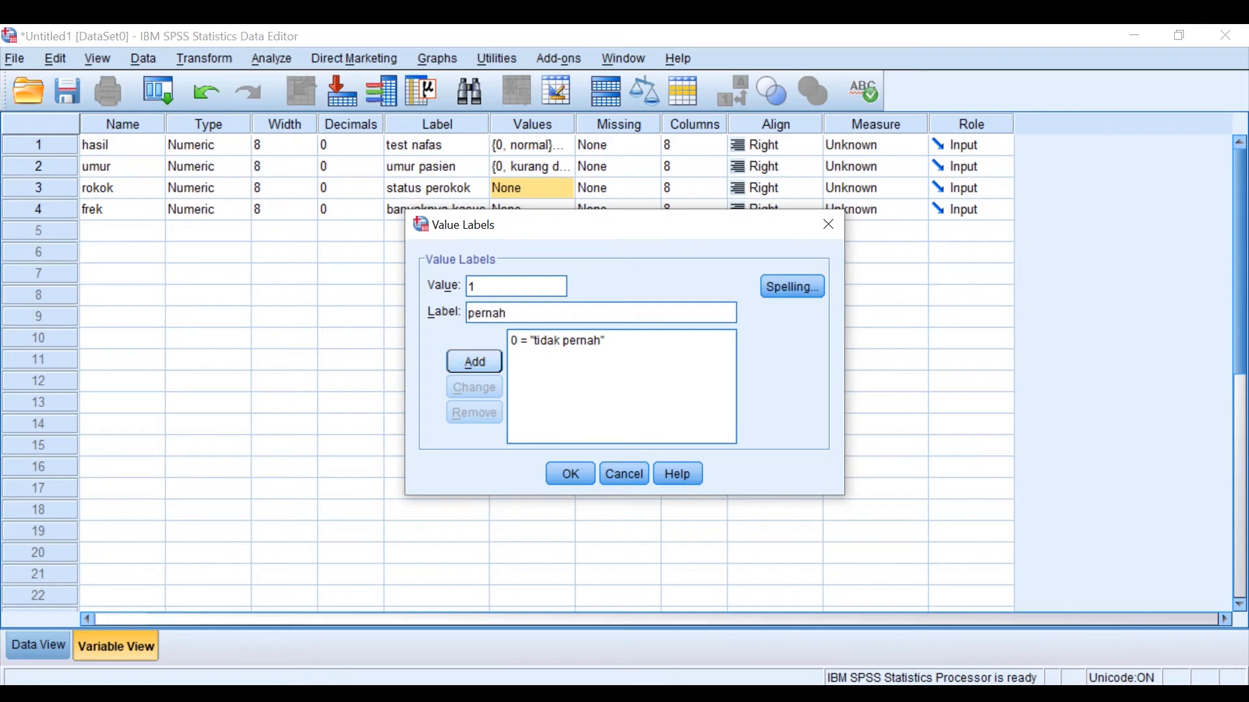
{"action": "key", "text": "Return"}
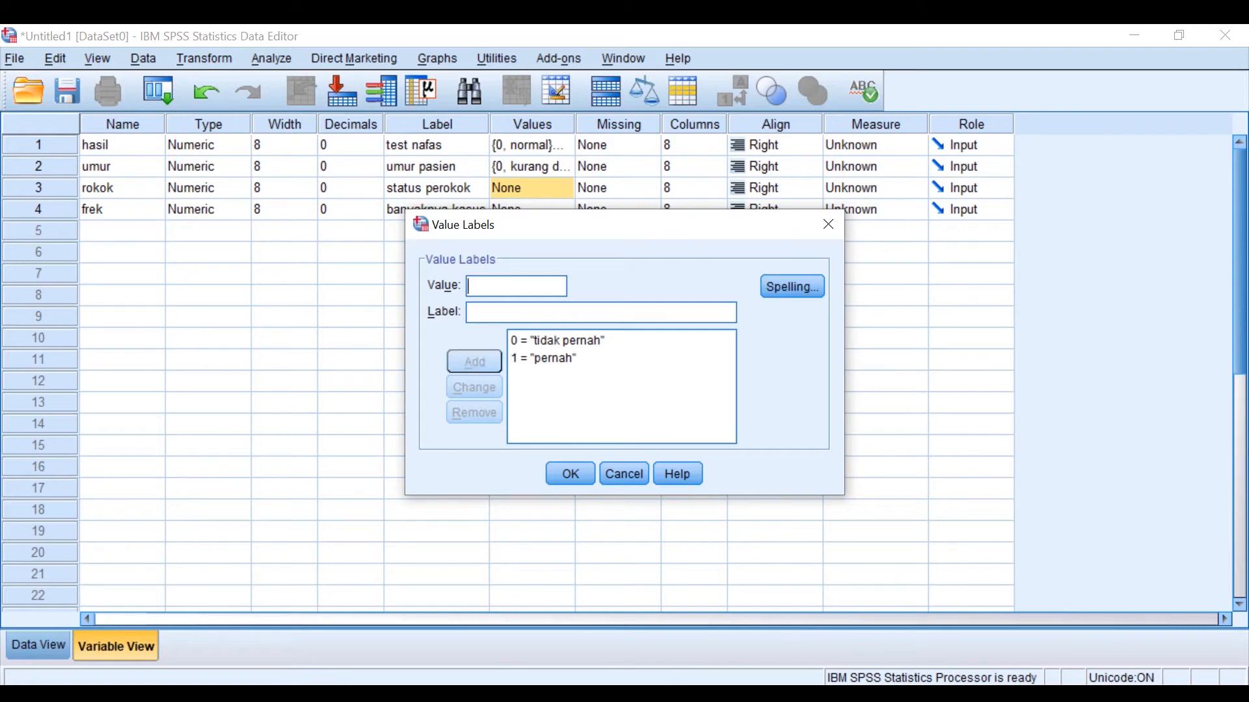
{"action": "type", "text": "2 = \"perokok"}
{"action": "key", "text": "Return"}
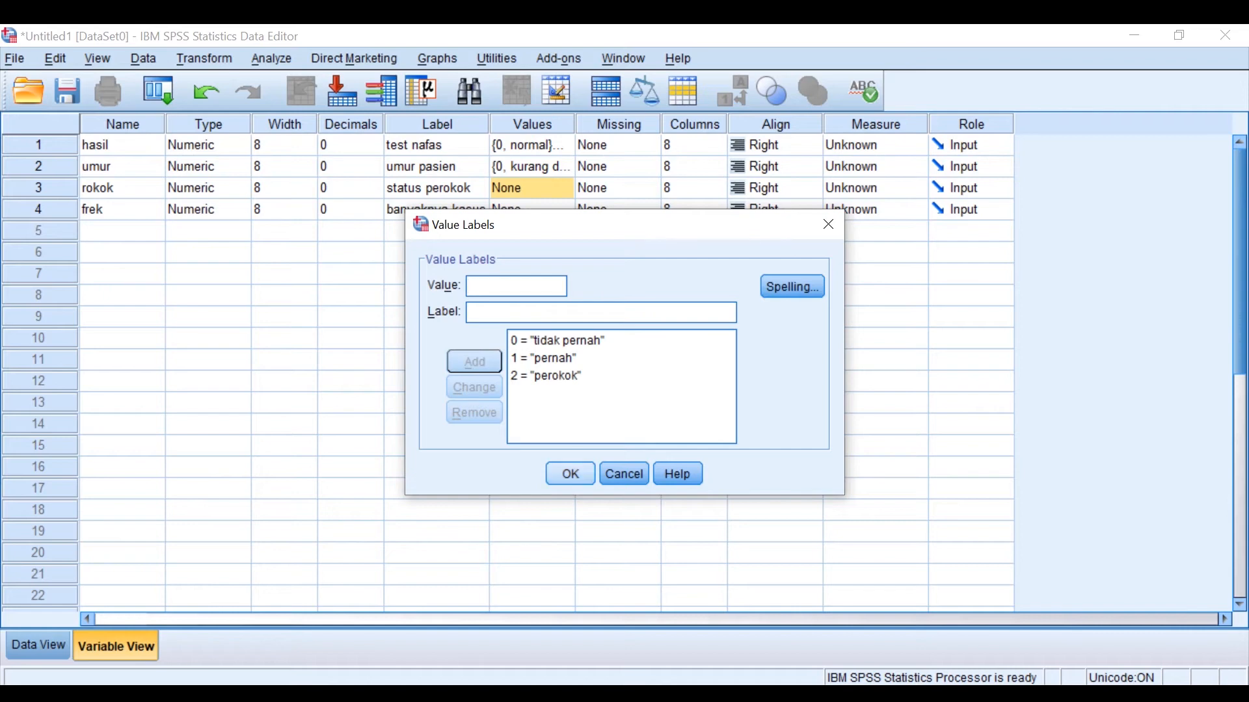
{"action": "key", "text": "Return"}
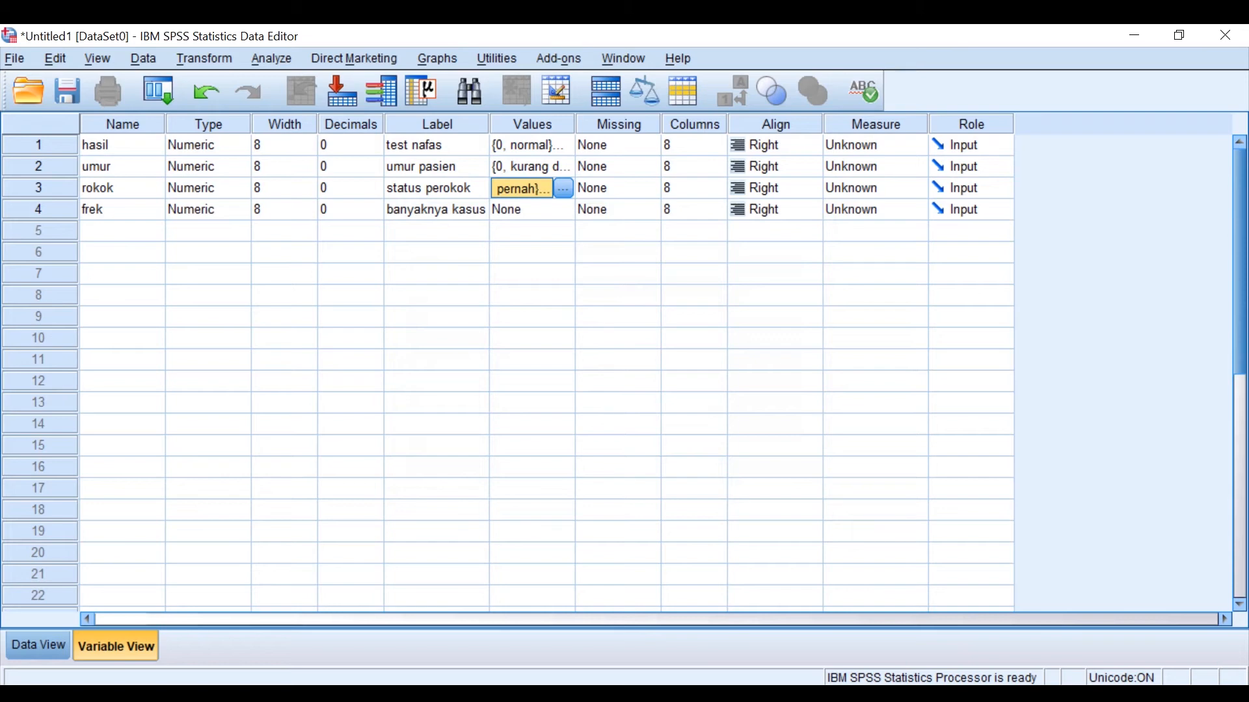
Step: Set the measurement level of hasil, umur, rokok and frek to Scale
{"action": "left_click", "coordinate": [876, 145]}
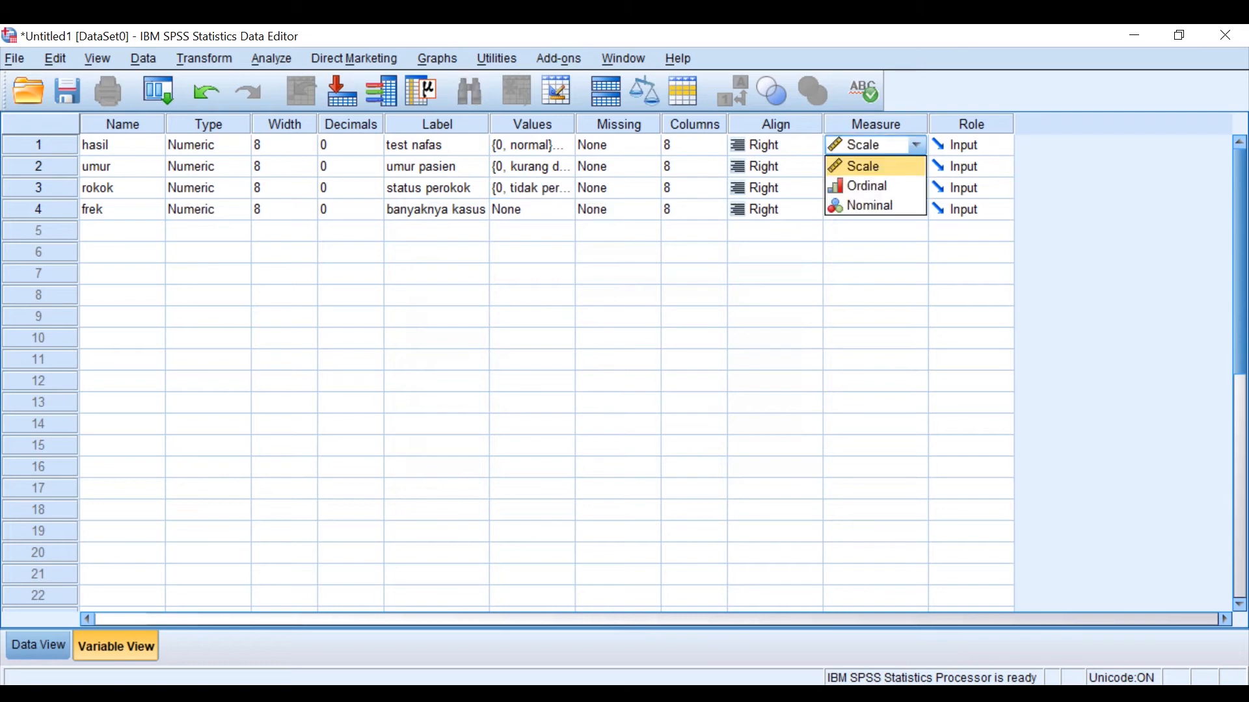
{"action": "left_click", "coordinate": [874, 166]}
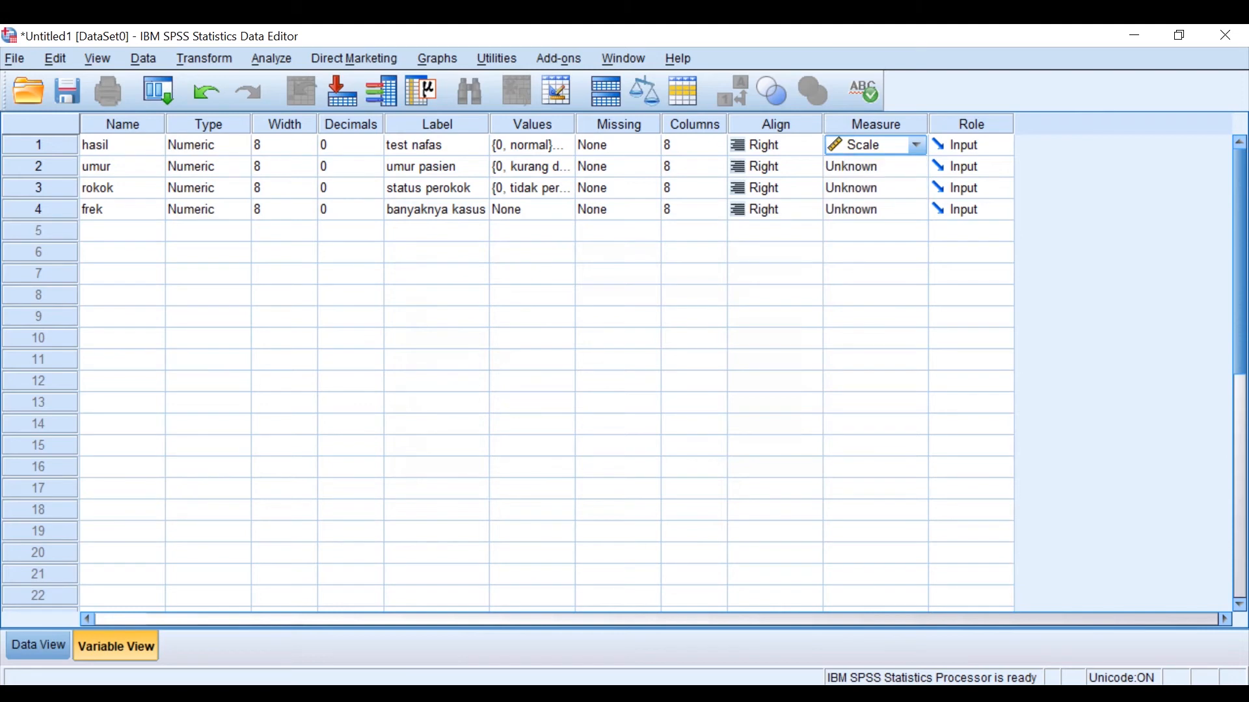
{"action": "left_click", "coordinate": [876, 167]}
{"action": "left_click", "coordinate": [875, 188]}
{"action": "left_click", "coordinate": [875, 188]}
{"action": "left_click", "coordinate": [876, 209]}
{"action": "left_click", "coordinate": [876, 210]}
{"action": "left_click", "coordinate": [875, 230]}
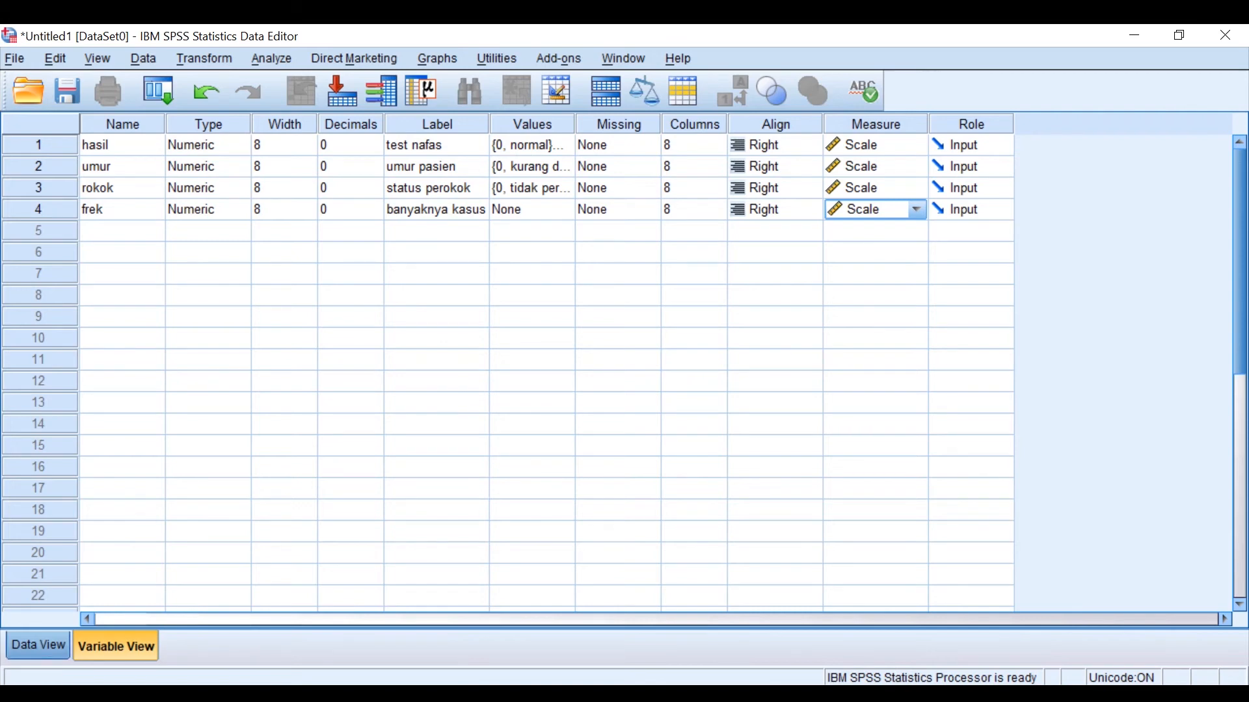
Step: Display the empty data grid, then switch to Excel and copy the values in A2:D13 on Sheet2 of Buat SPSS Modul 2.xlsx
{"action": "left_click", "coordinate": [38, 646]}
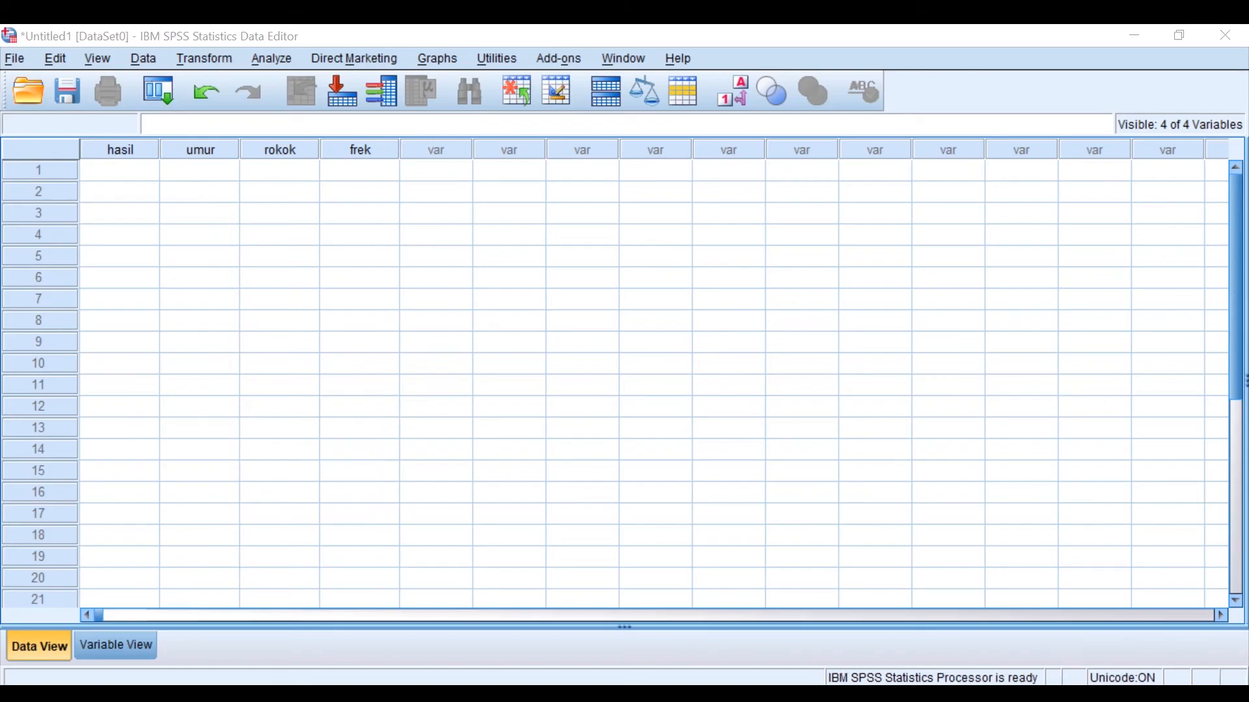
{"action": "key", "text": "alt+Tab"}
{"action": "left_click", "coordinate": [57, 304]}
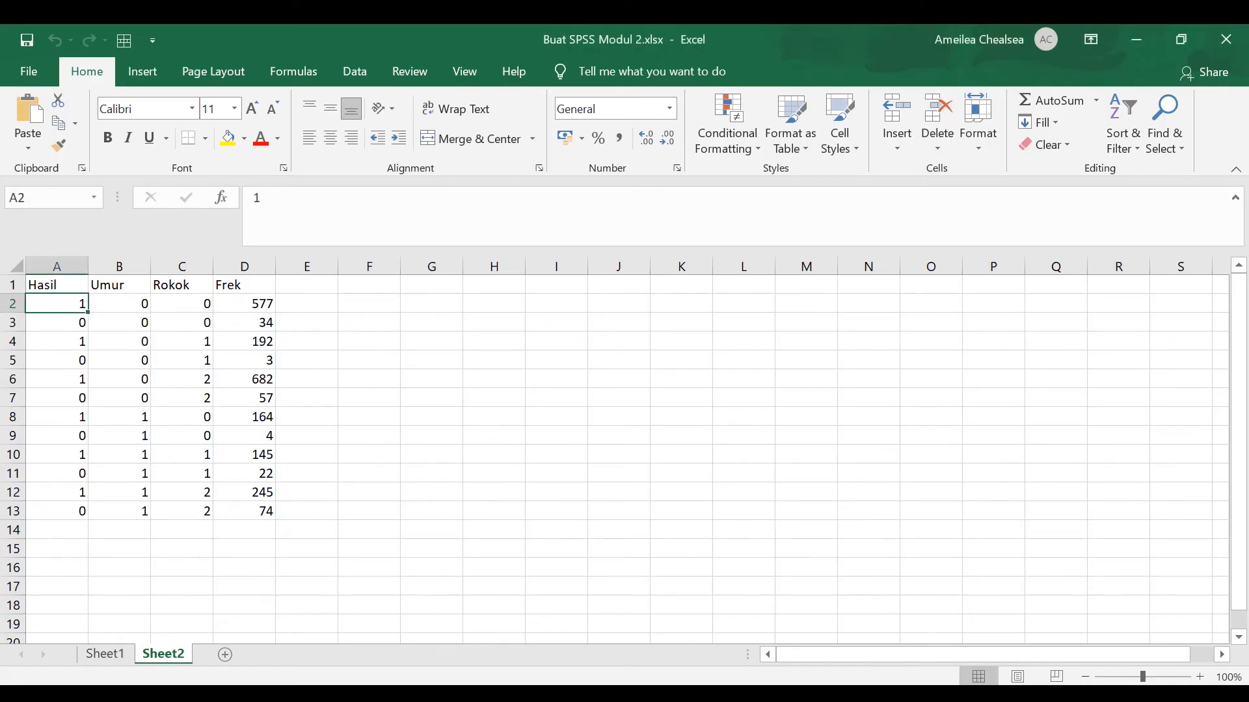
{"action": "key", "text": "shift+Right"}
{"action": "key", "text": "shift+Right"}
{"action": "key", "text": "shift+Right"}
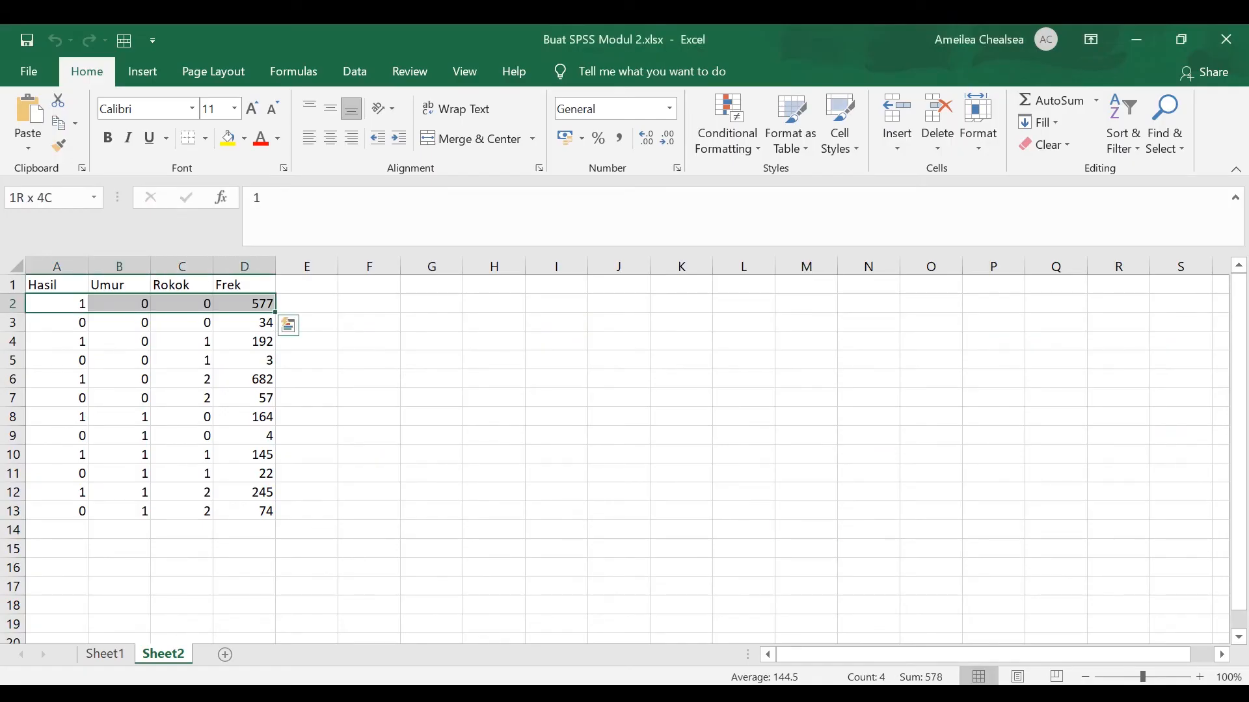
{"action": "key", "text": "shift+Down"}
{"action": "key", "text": "shift+Down"}
{"action": "key", "text": "shift+Down"}
{"action": "key", "text": "shift+Down"}
{"action": "key", "text": "shift+Down"}
{"action": "key", "text": "shift+Down"}
{"action": "key", "text": "shift+Down"}
{"action": "key", "text": "shift+Down"}
{"action": "key", "text": "shift+Down"}
{"action": "key", "text": "shift+Down"}
{"action": "key", "text": "shift+Down"}
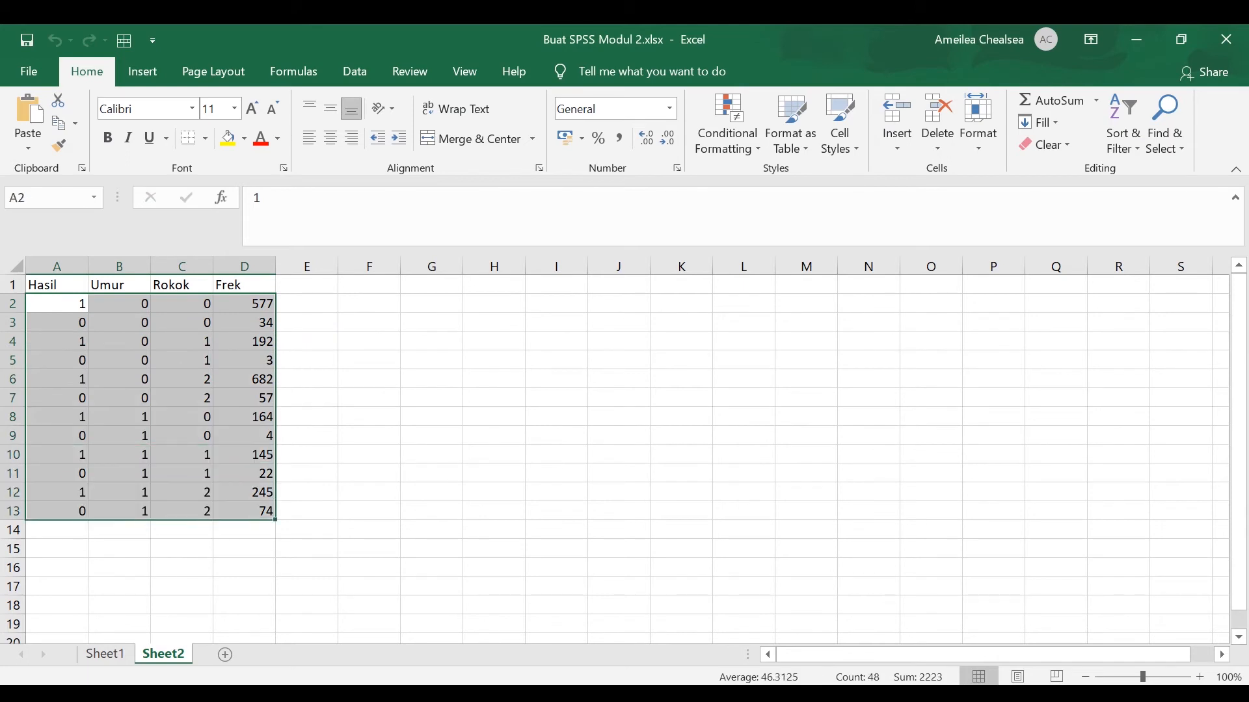
{"action": "key", "text": "ctrl+c"}
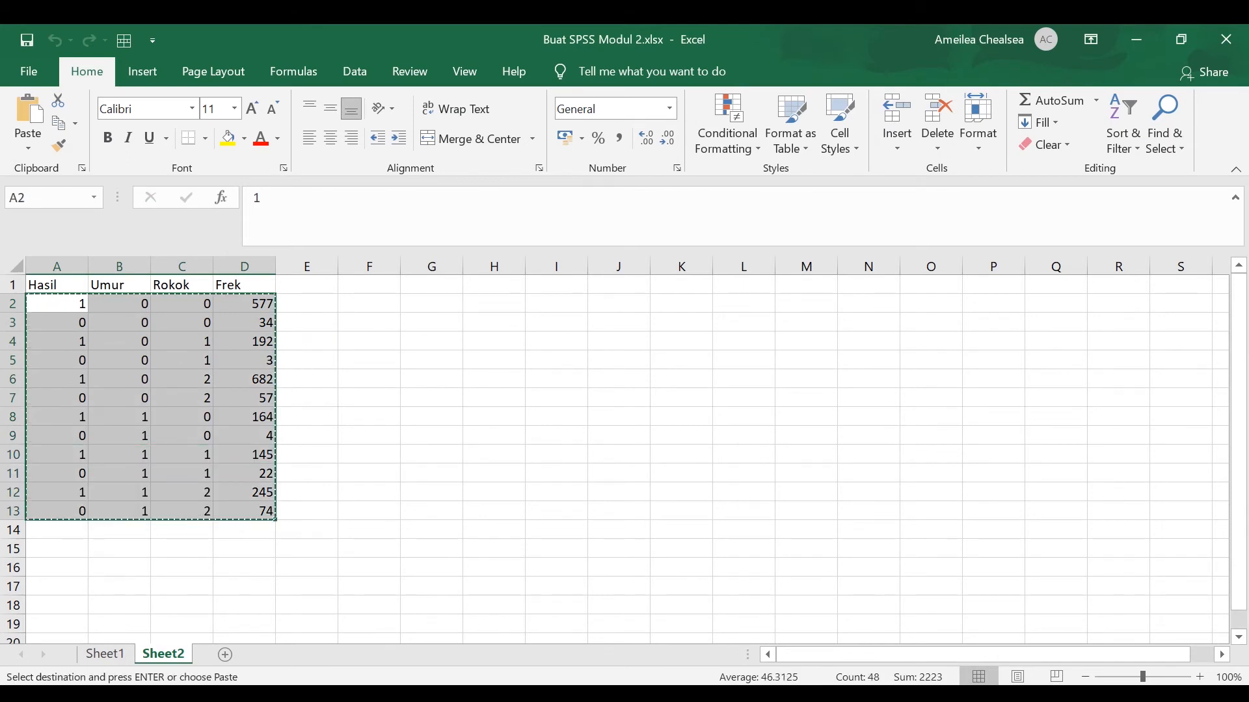
Step: Switch back to the SPSS Data Editor and paste the copied values starting at case 1 of hasil
{"action": "left_click", "coordinate": [1000, 625]}
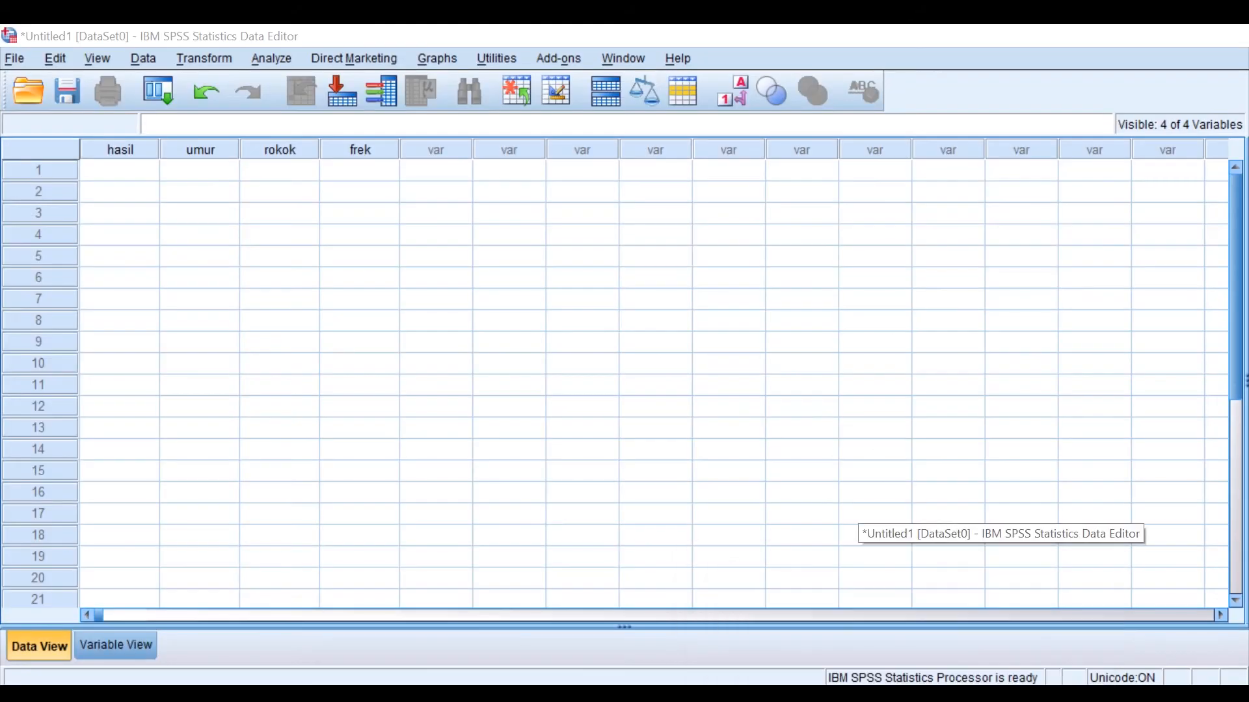
{"action": "left_click", "coordinate": [120, 171]}
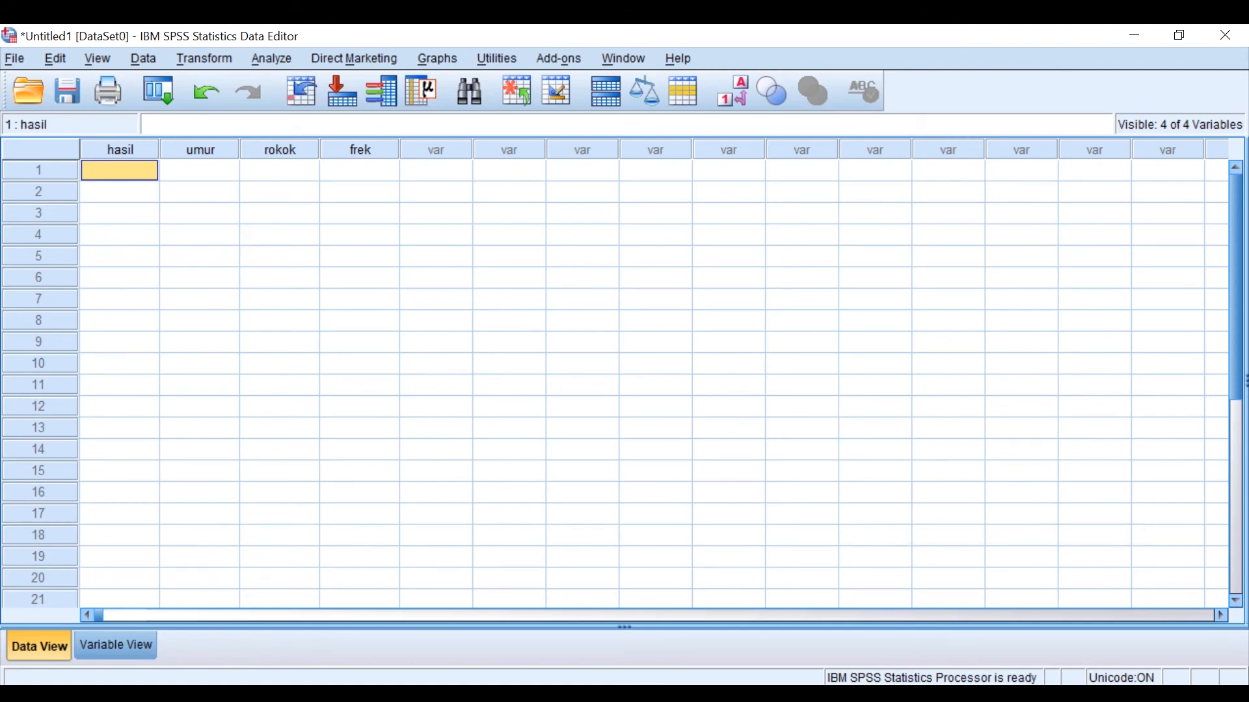
{"action": "key", "text": "ctrl+v"}
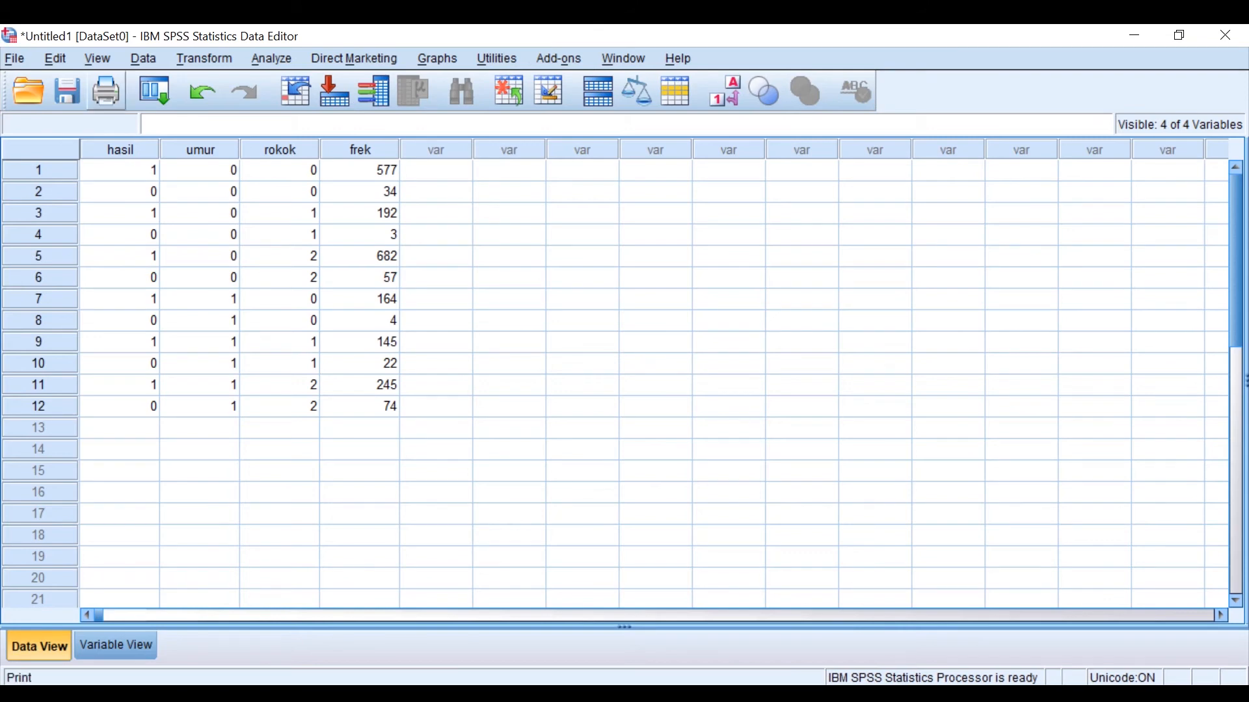
Step: Weight the cases by the frequency variable banyaknya kasus [frek]
{"action": "left_click", "coordinate": [143, 59]}
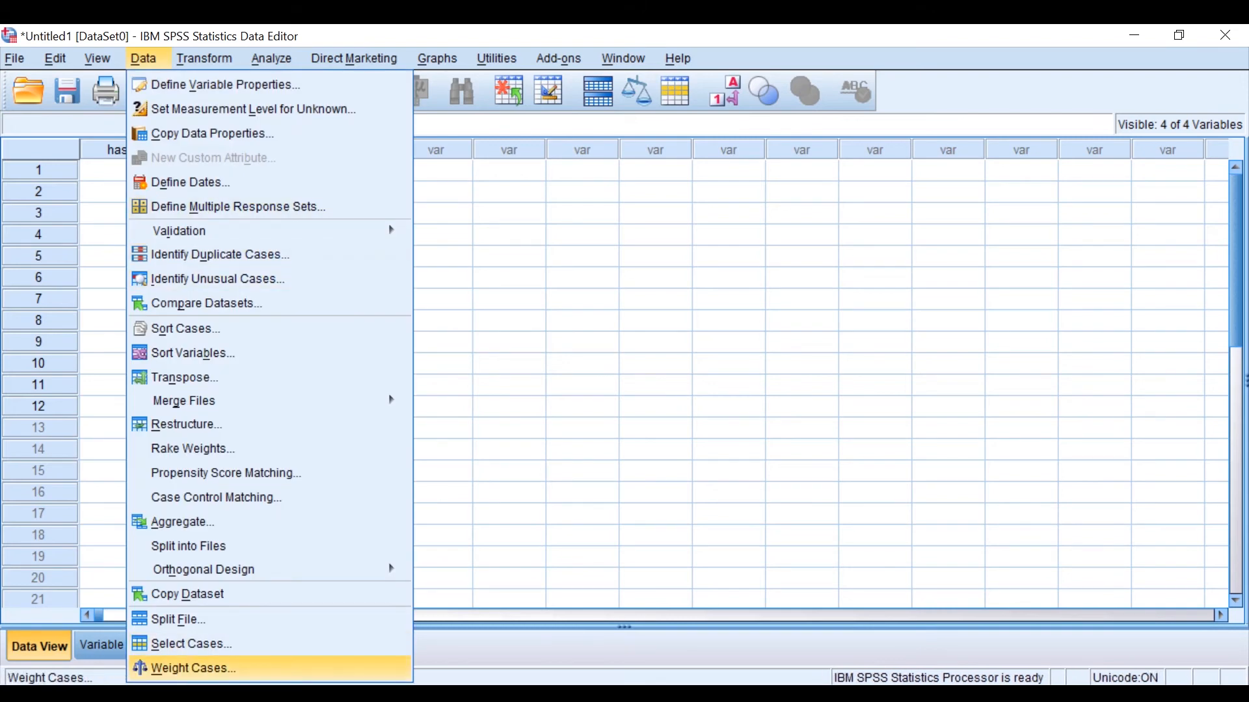
{"action": "key", "text": "Return"}
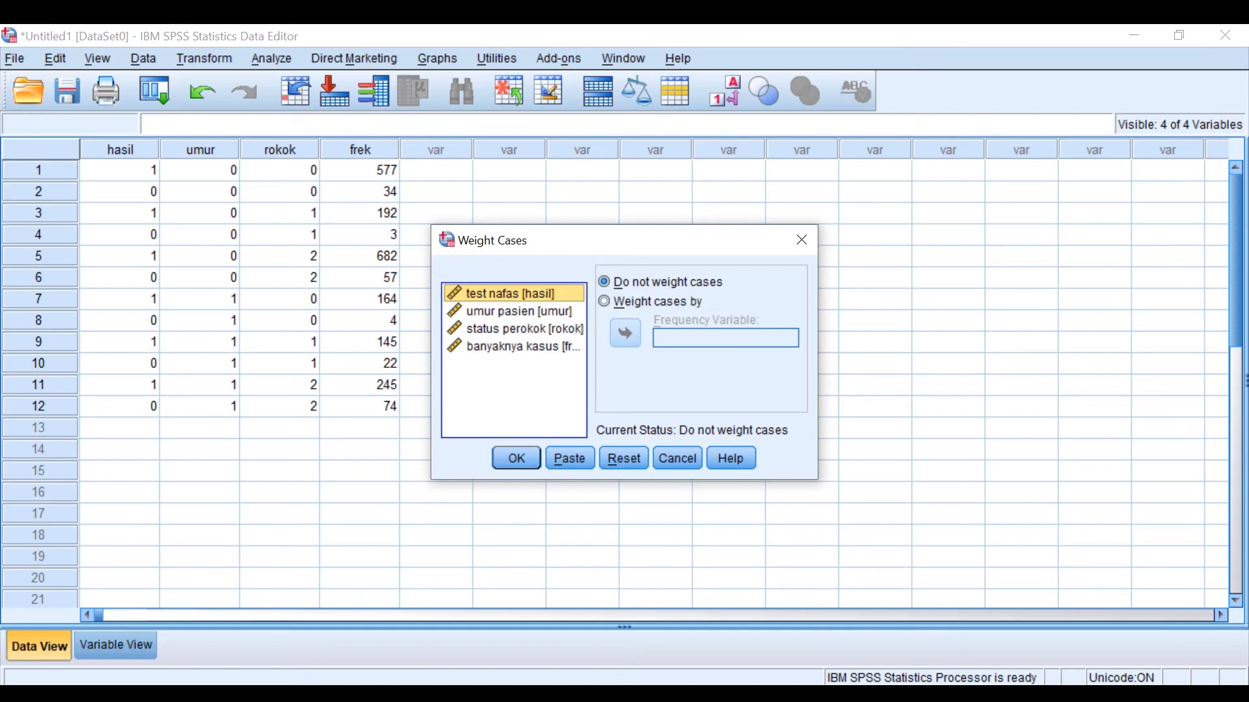
{"action": "left_click", "coordinate": [463, 351]}
{"action": "right_click", "coordinate": [463, 354]}
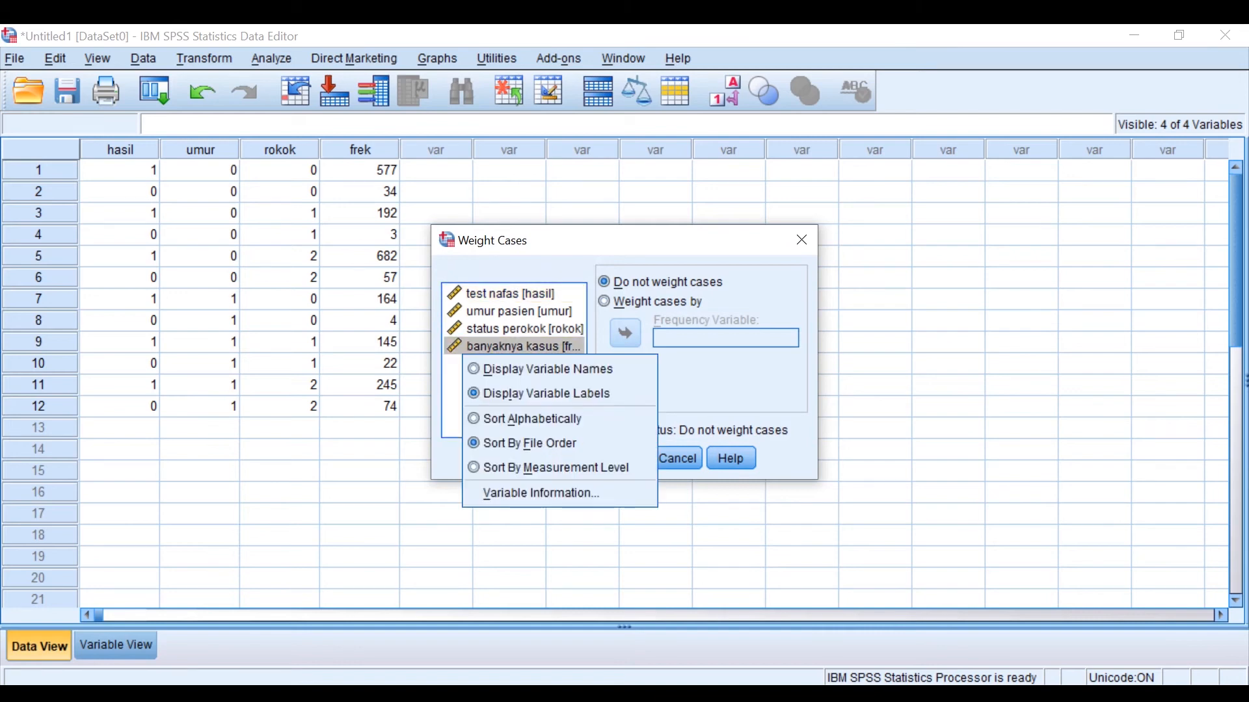
{"action": "left_click", "coordinate": [523, 347]}
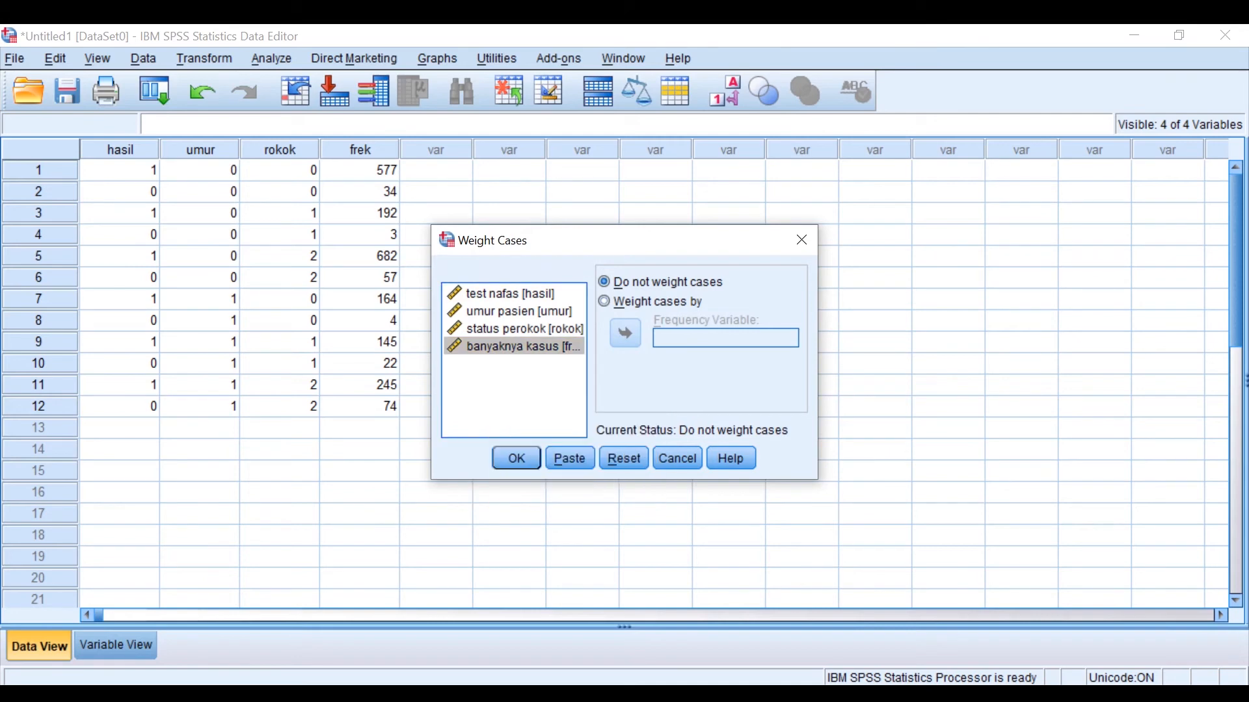
{"action": "left_click", "coordinate": [523, 346]}
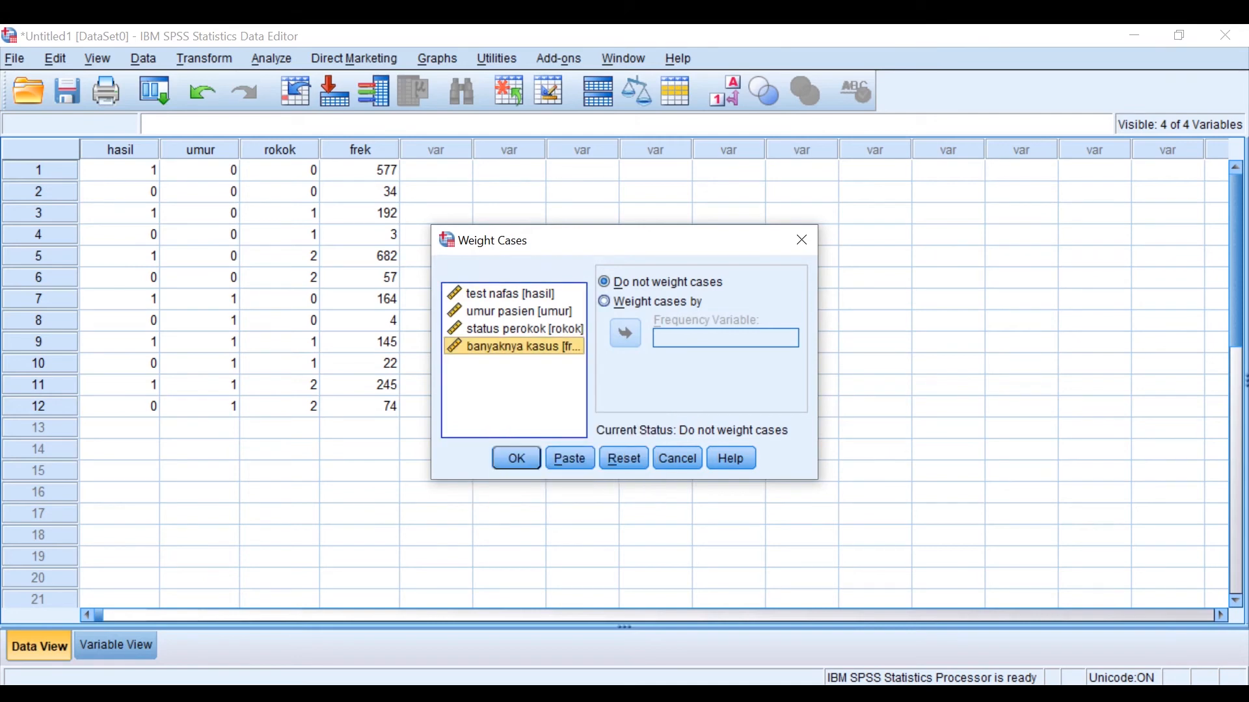
{"action": "left_click", "coordinate": [604, 301]}
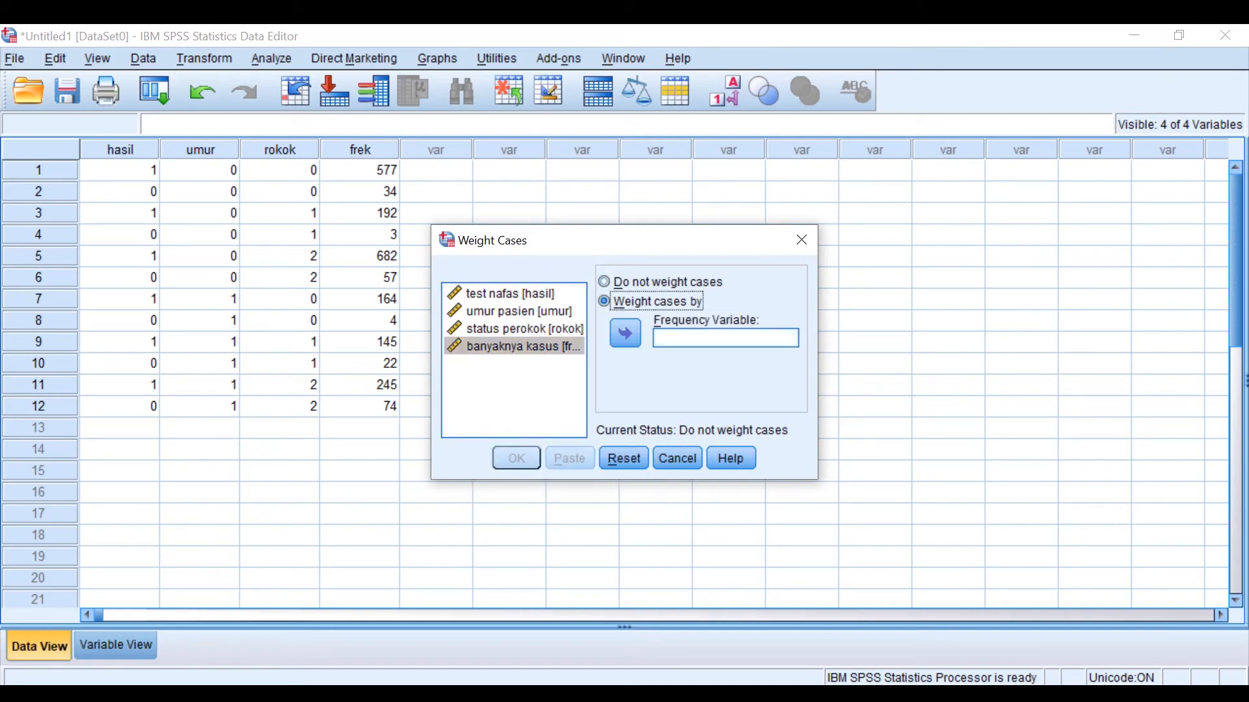
{"action": "left_click", "coordinate": [514, 346]}
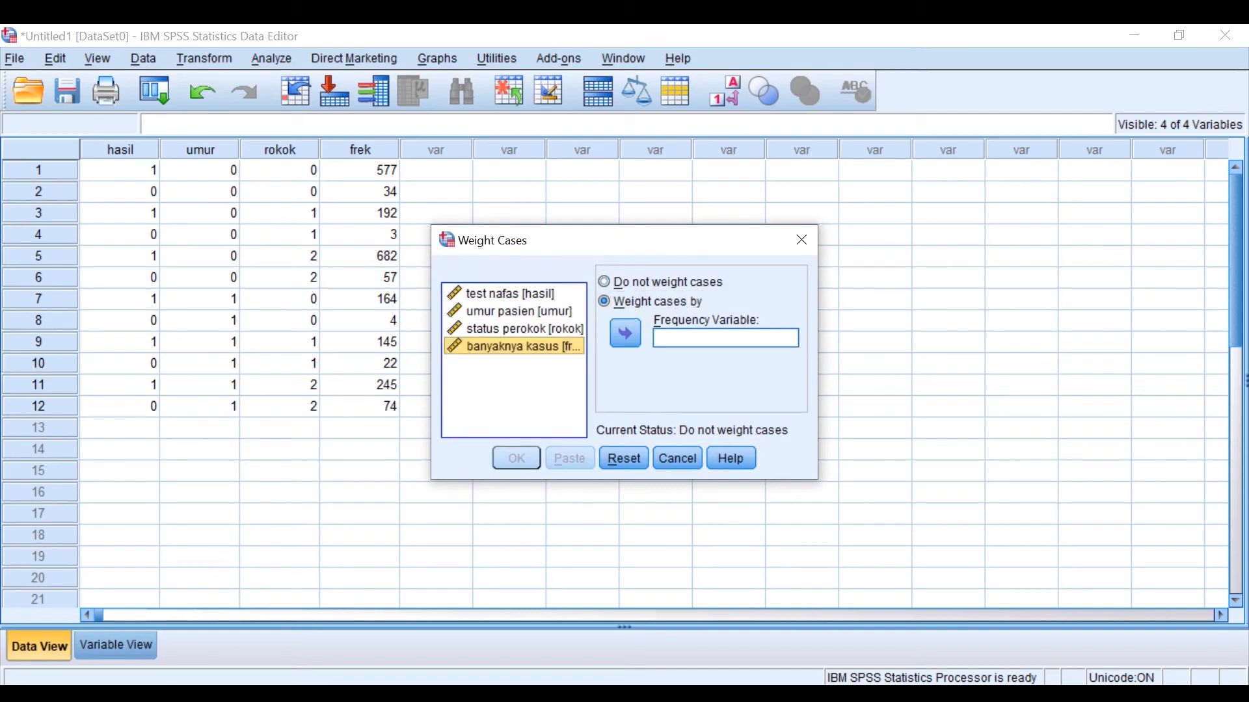
{"action": "left_click", "coordinate": [625, 334]}
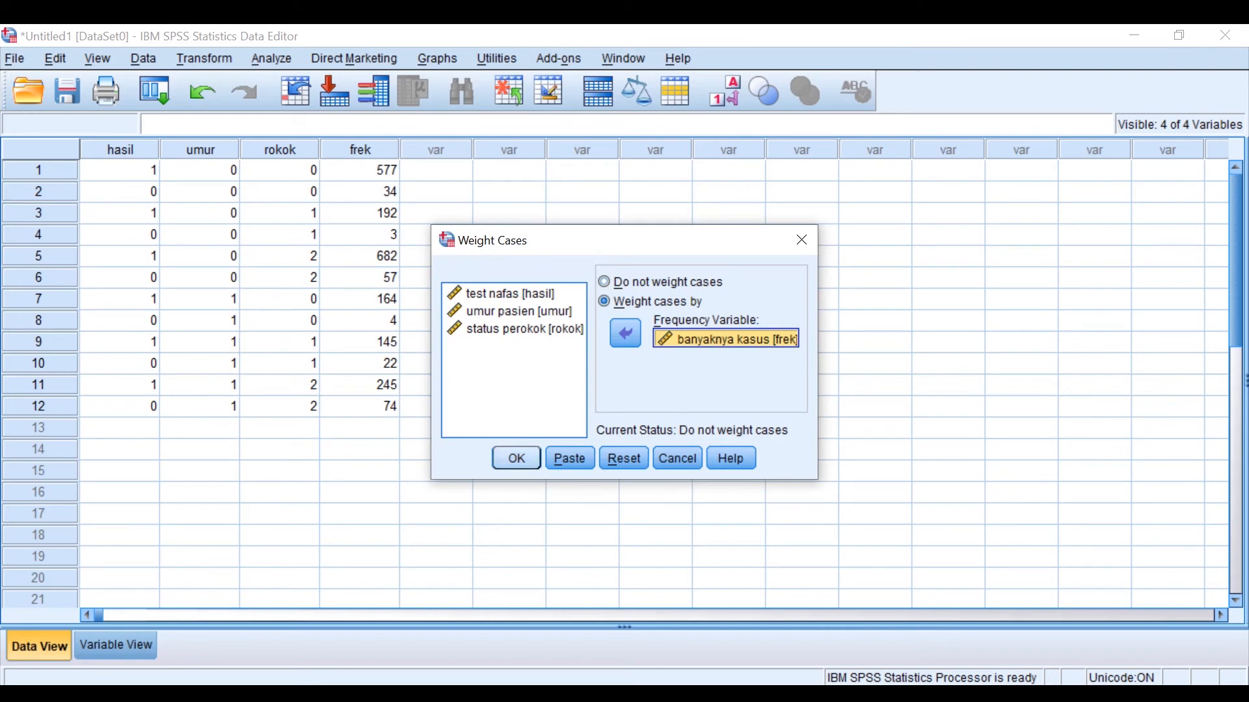
{"action": "key", "text": "Return"}
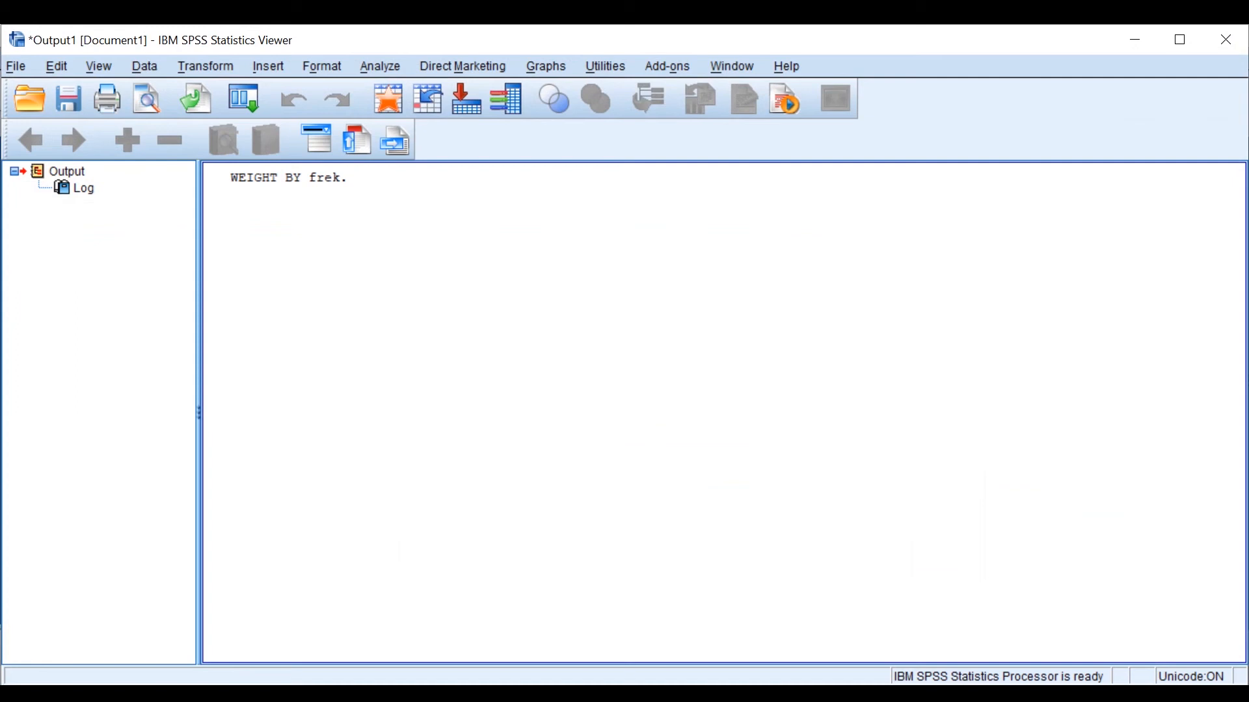
Step: Return to the Data Editor holding the pasted data and run Crosstabs with status perokok [rokok] as rows and test nafas [hasil] as columns
{"action": "left_click", "coordinate": [895, 698]}
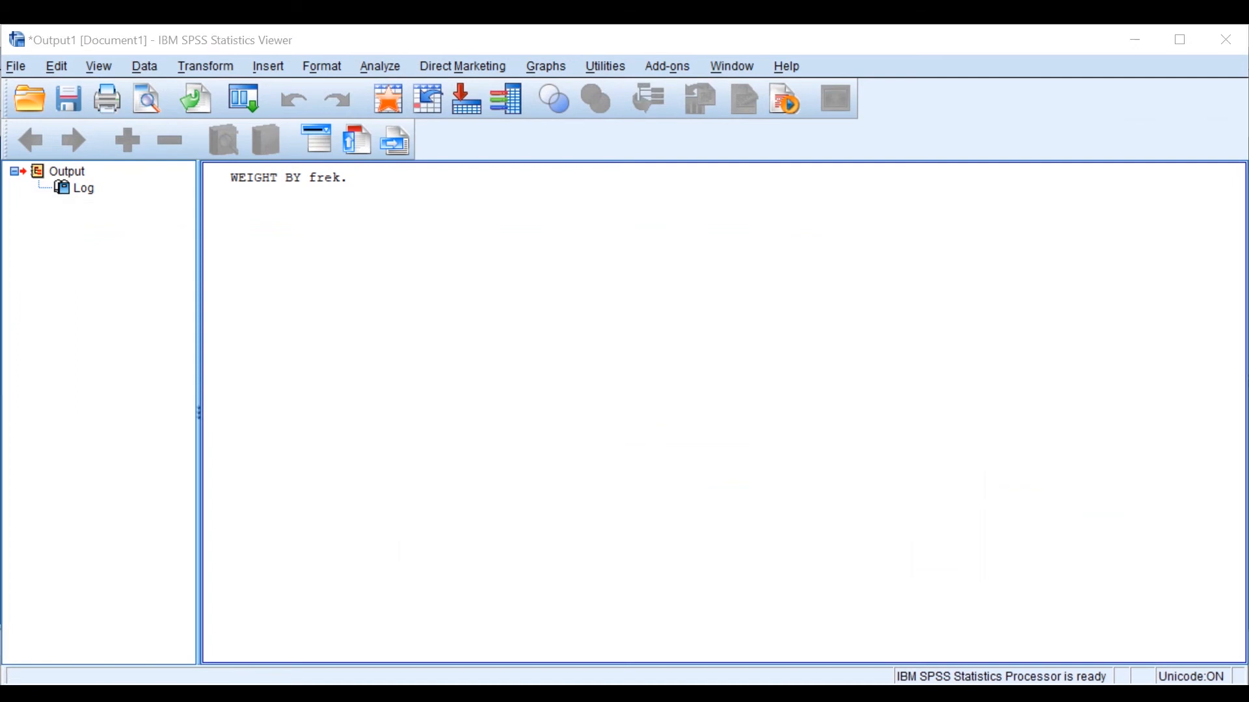
{"action": "mouse_move", "coordinate": [895, 628]}
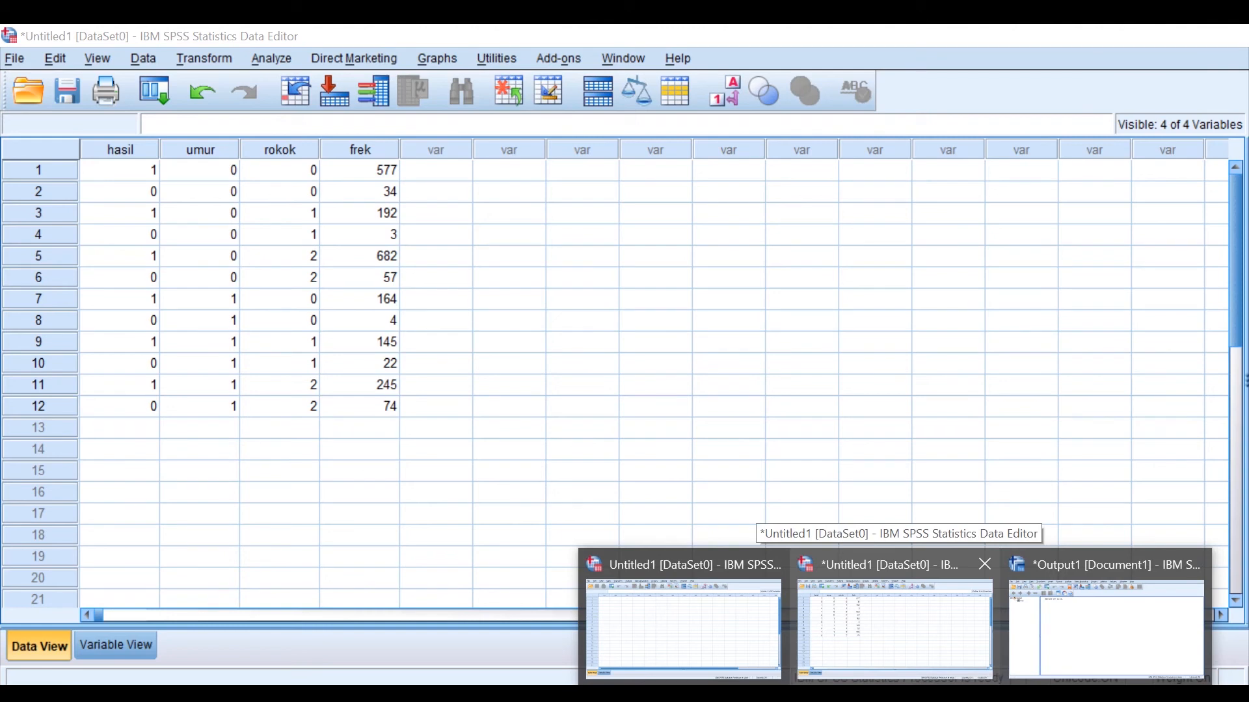
{"action": "left_click", "coordinate": [895, 628]}
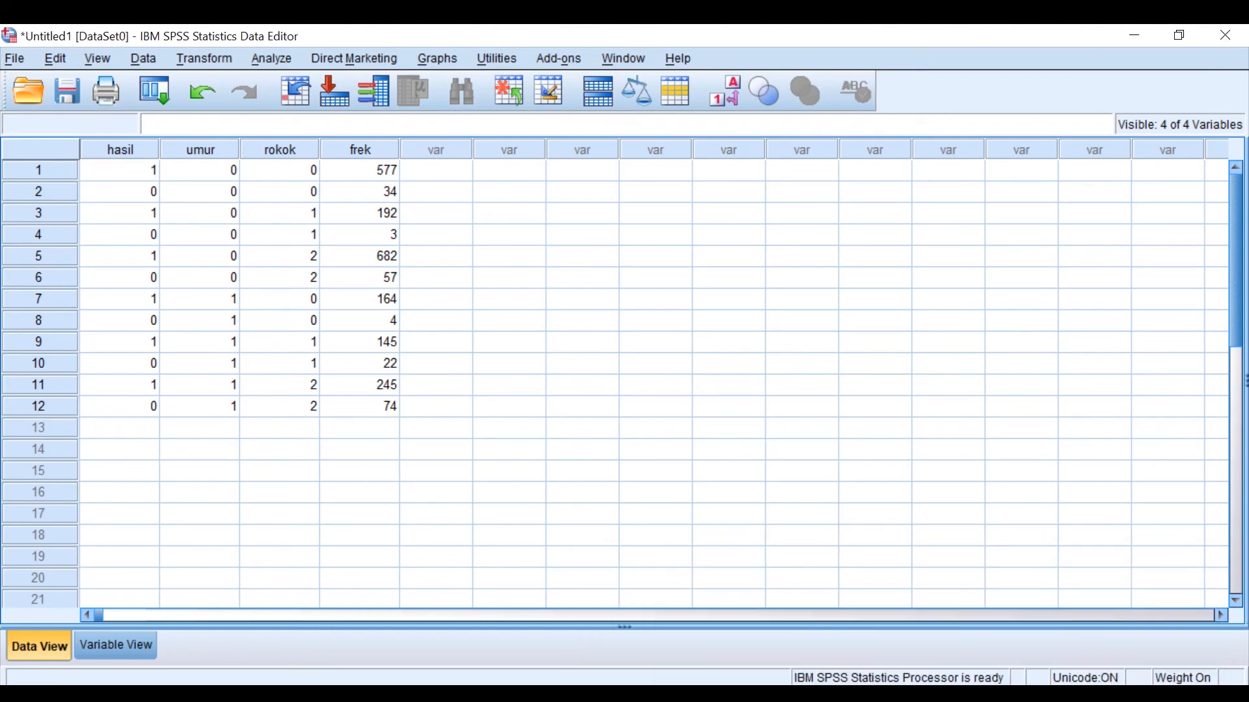
{"action": "left_click", "coordinate": [272, 59]}
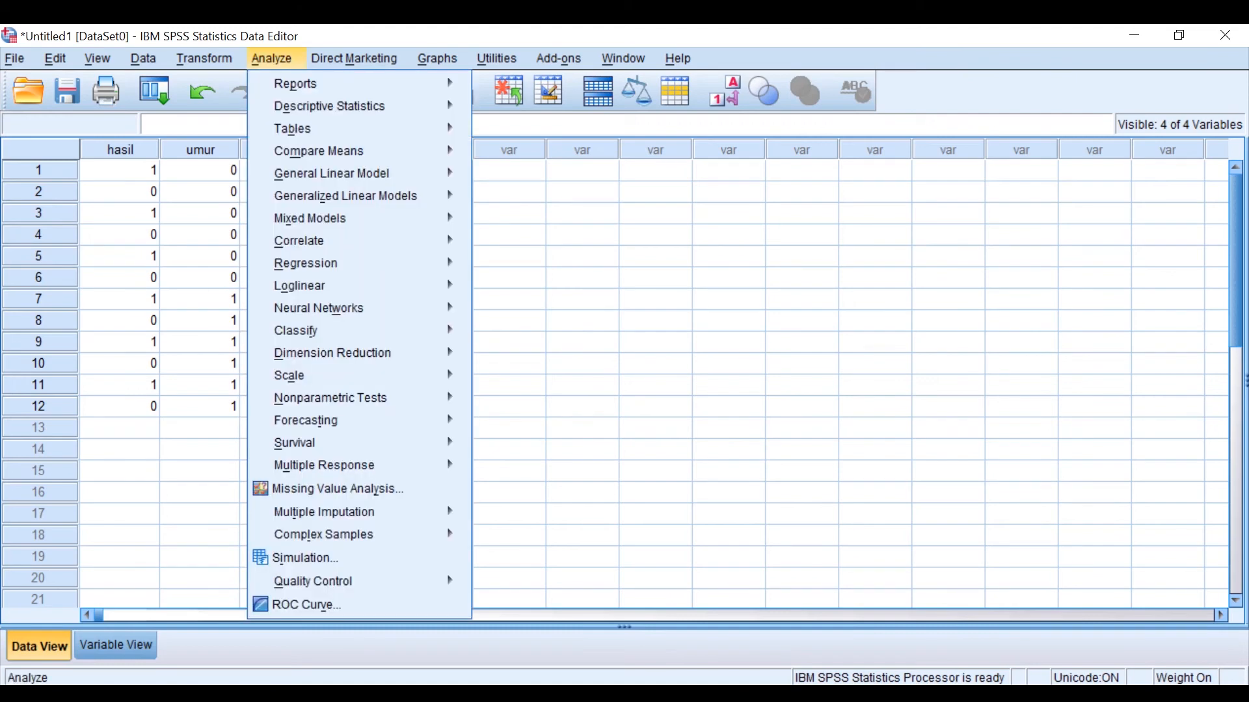
{"action": "key", "text": "Down"}
{"action": "key", "text": "Down"}
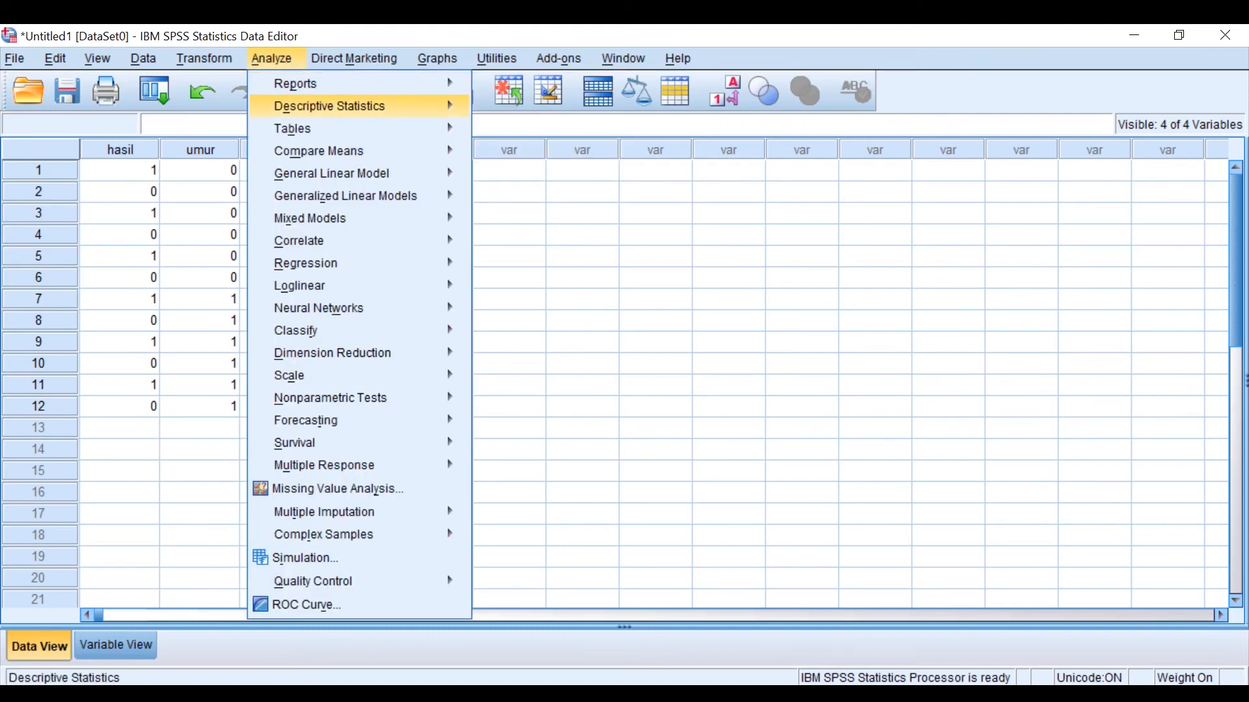
{"action": "mouse_move", "coordinate": [359, 106]}
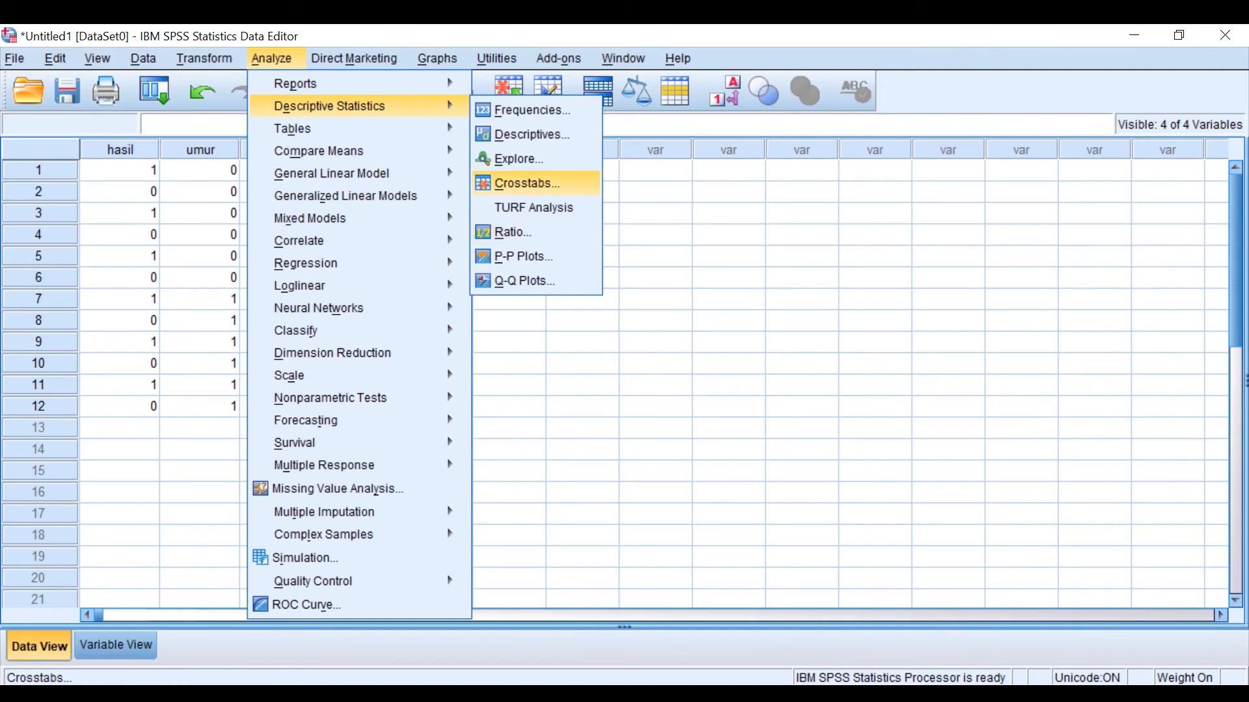
{"action": "key", "text": "Return"}
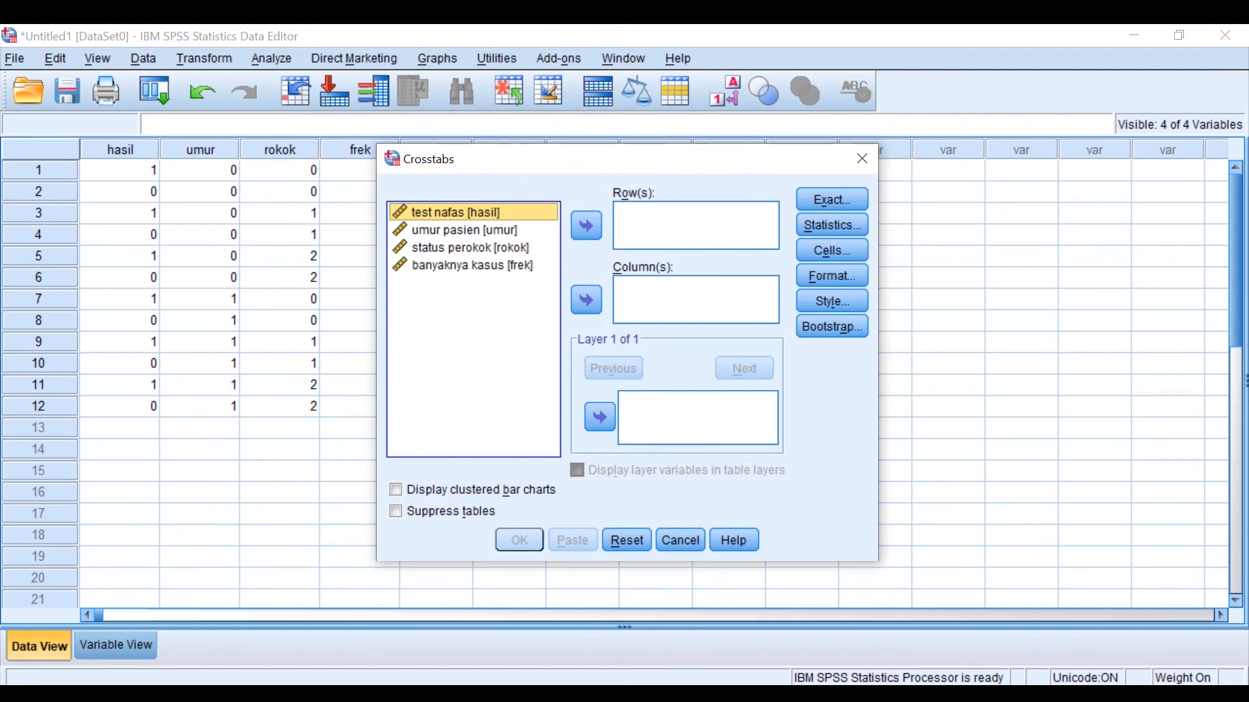
{"action": "left_click", "coordinate": [471, 247]}
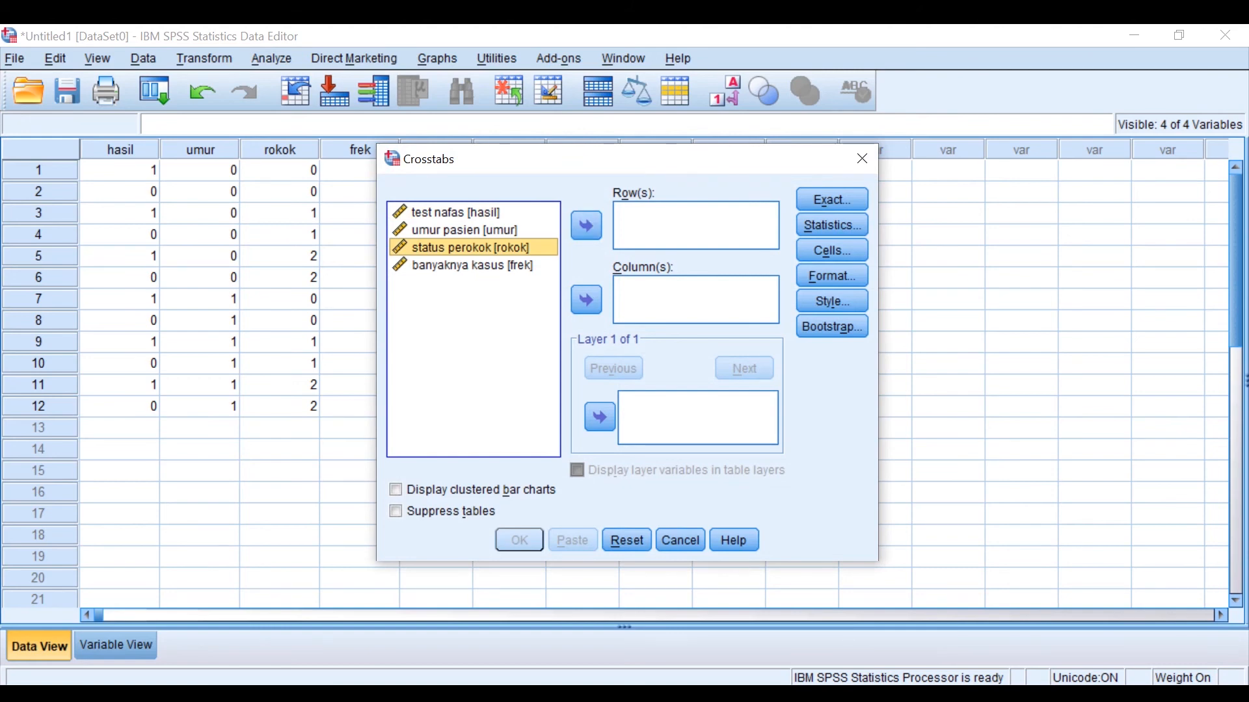
{"action": "left_click", "coordinate": [586, 226]}
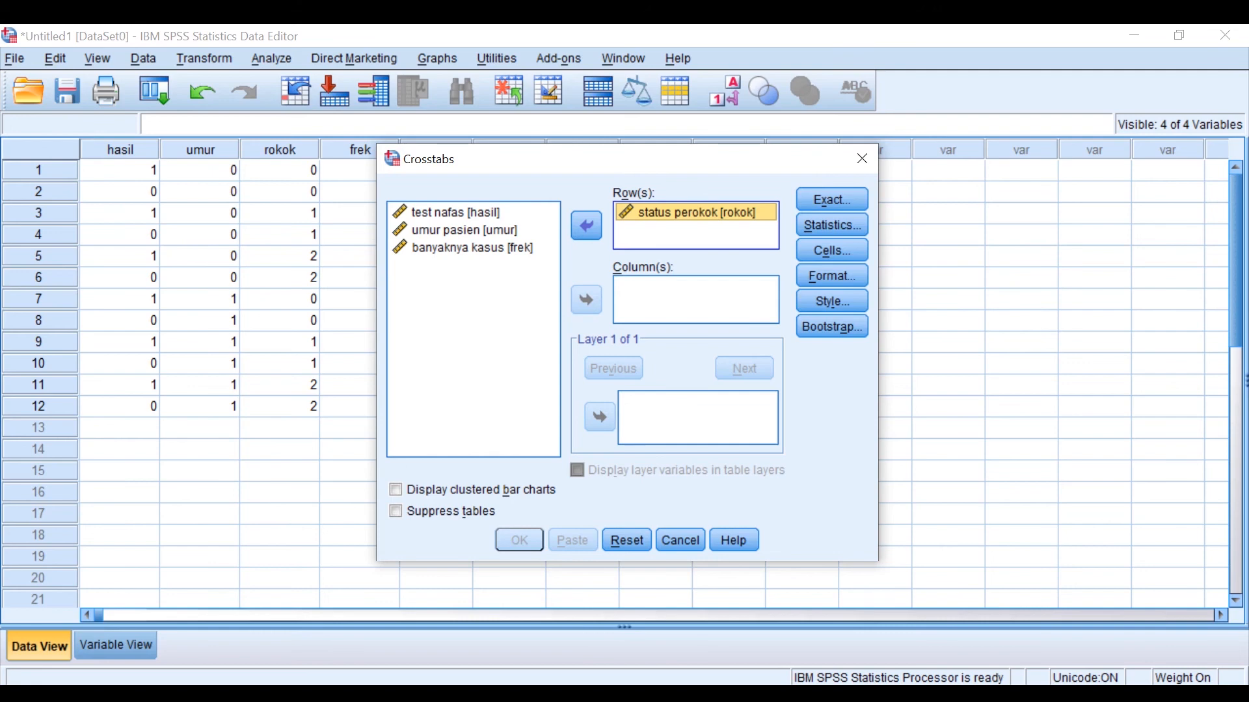
{"action": "left_click", "coordinate": [456, 212]}
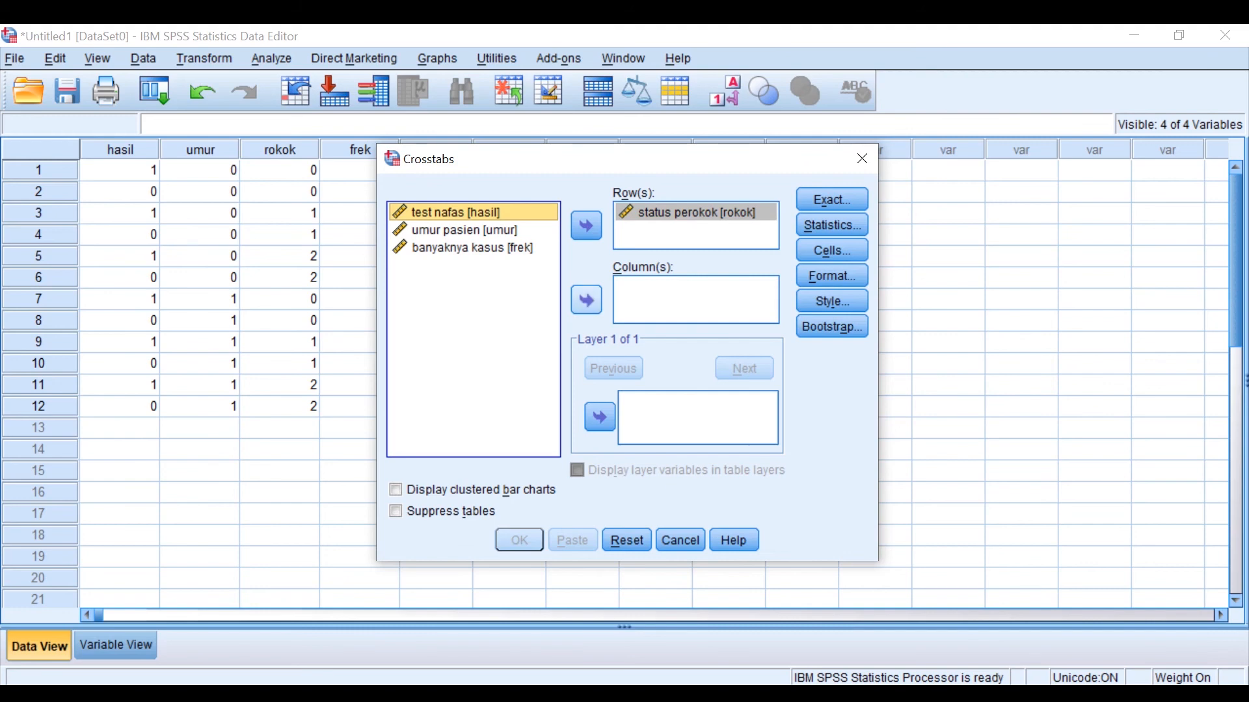
{"action": "left_click", "coordinate": [586, 300]}
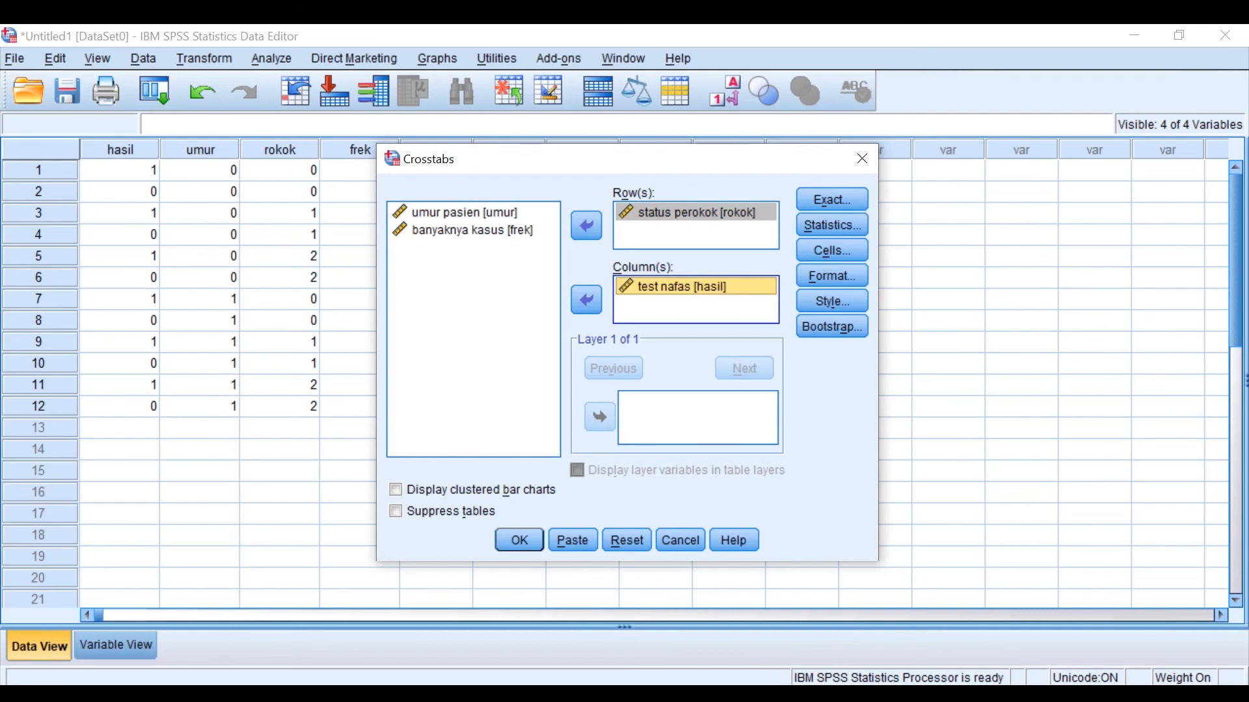
{"action": "left_click", "coordinate": [519, 540]}
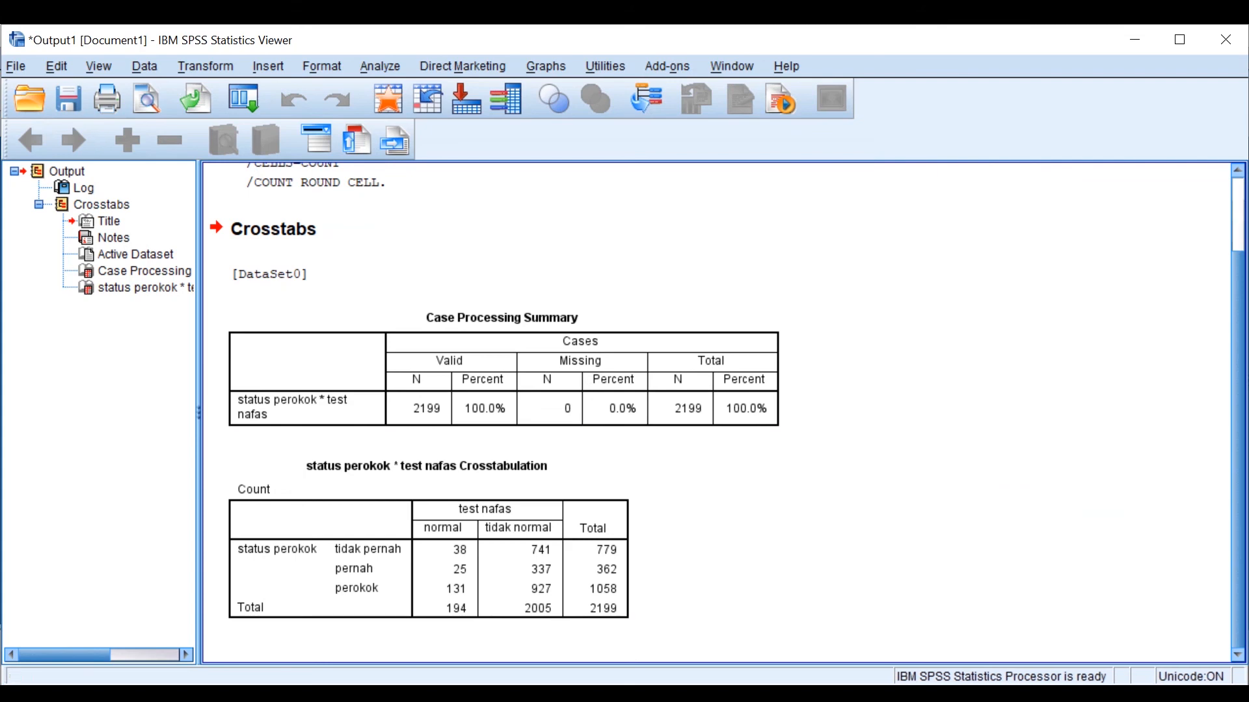
Step: From the filled dataset, rerun the rokok by hasil crosstab with umur pasien [umur] as the layer variable and review the output table
{"action": "mouse_move", "coordinate": [895, 695]}
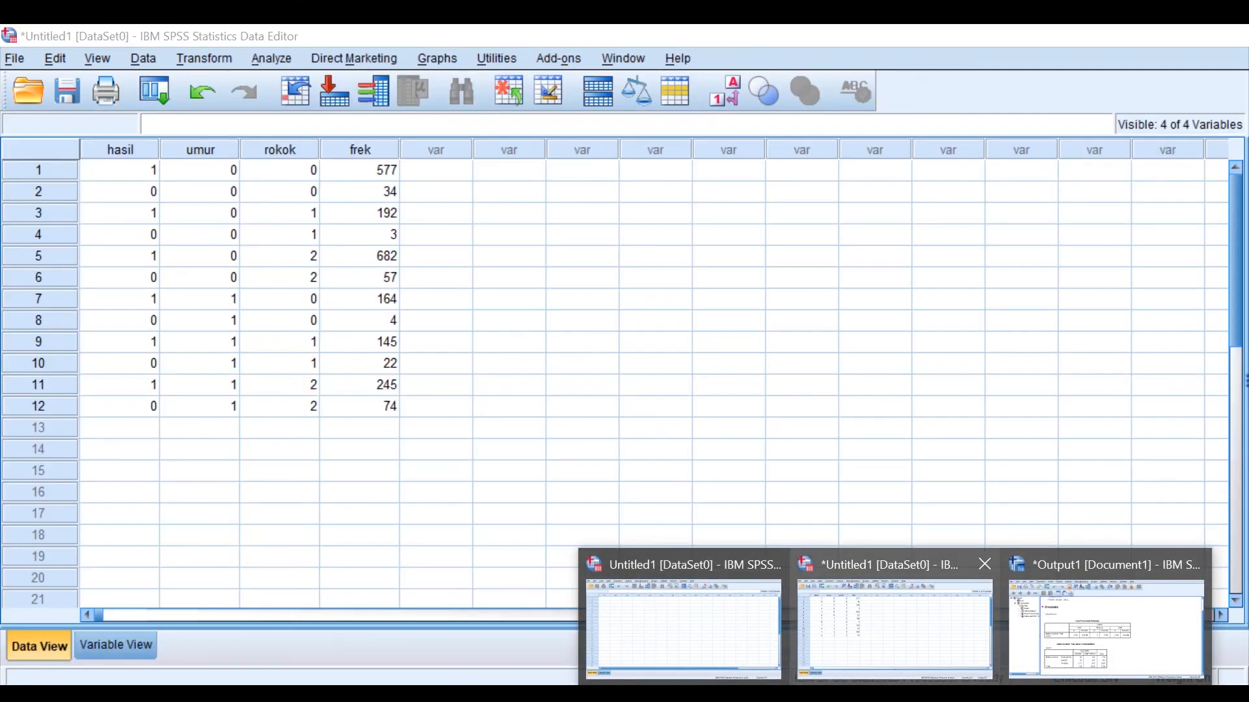
{"action": "left_click", "coordinate": [895, 627]}
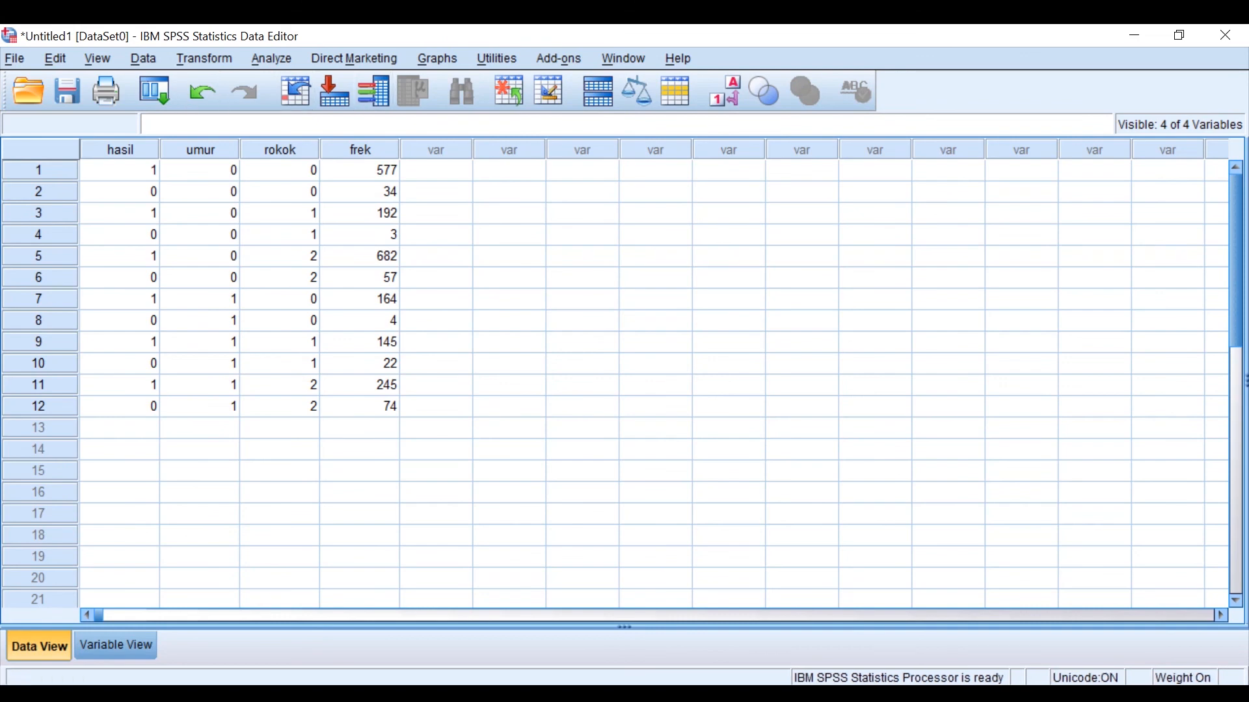
{"action": "left_click", "coordinate": [271, 58]}
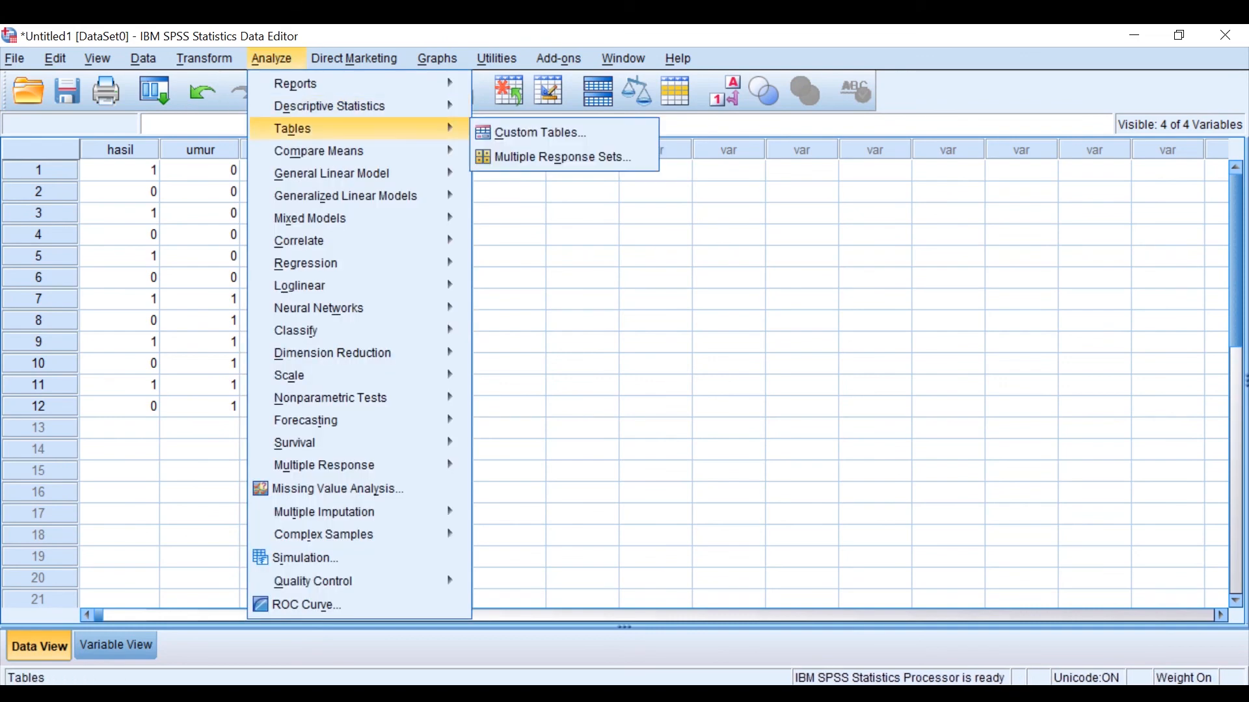
{"action": "mouse_move", "coordinate": [330, 105]}
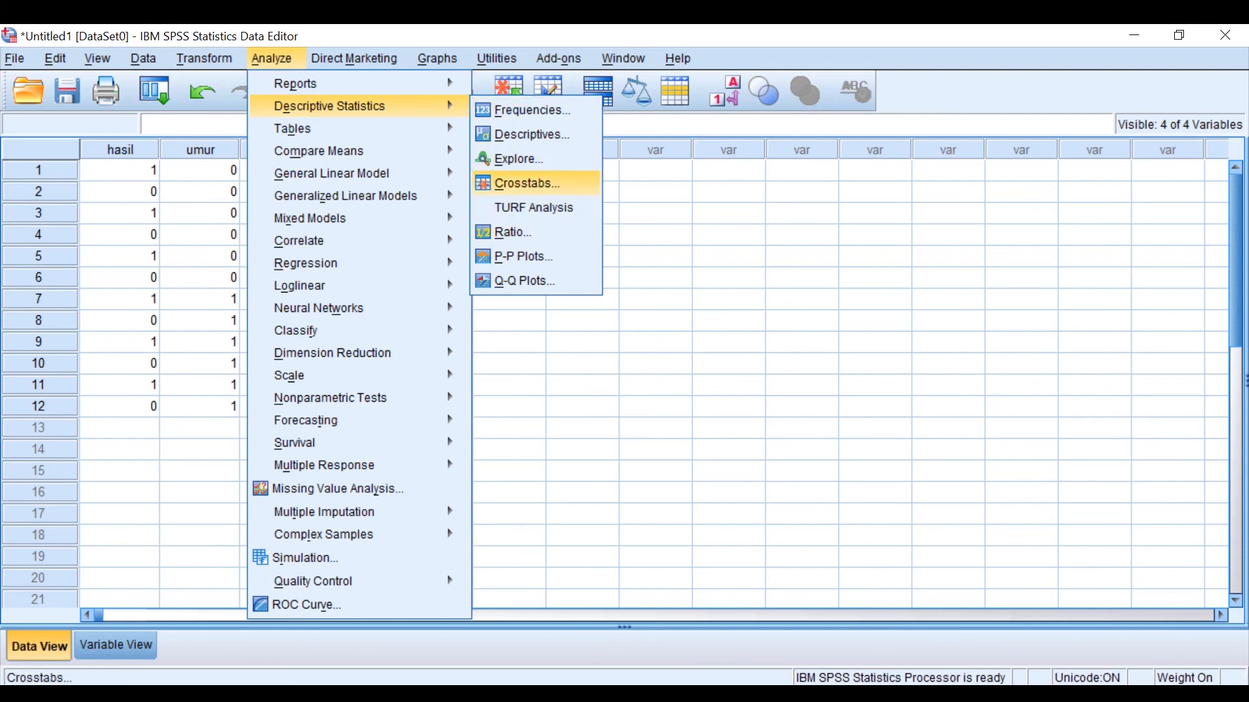
{"action": "left_click", "coordinate": [527, 183]}
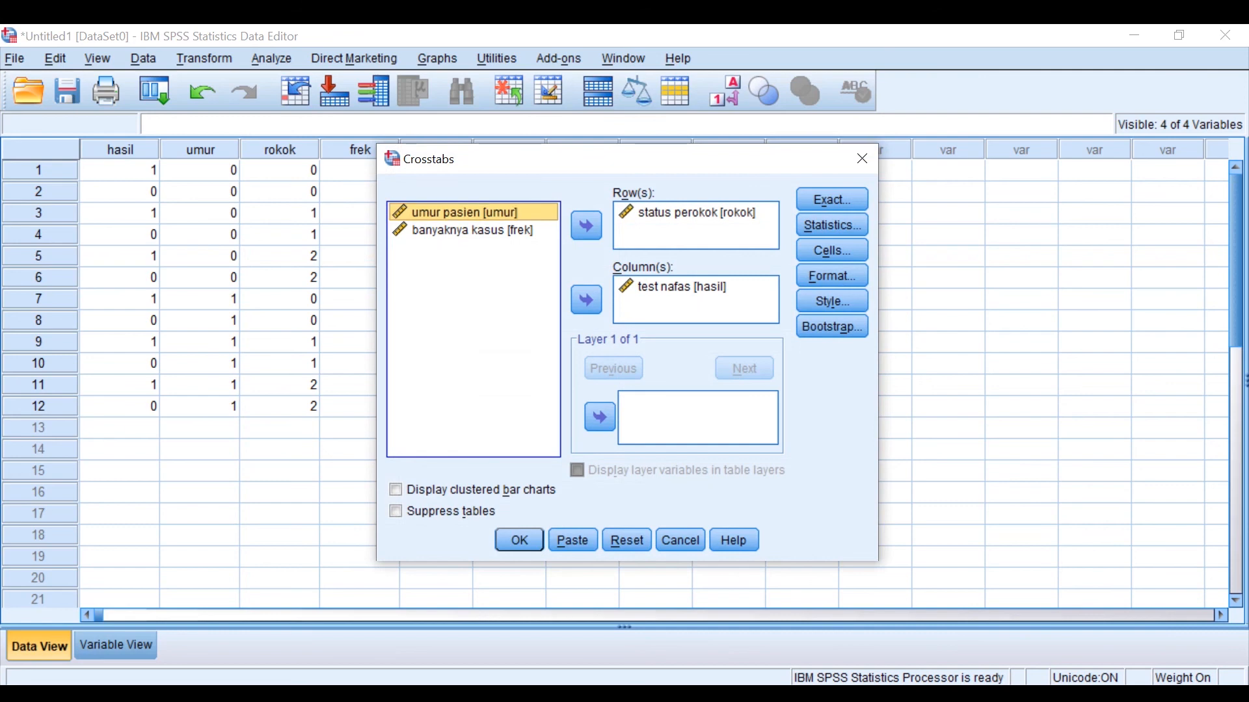
{"action": "left_click", "coordinate": [600, 417]}
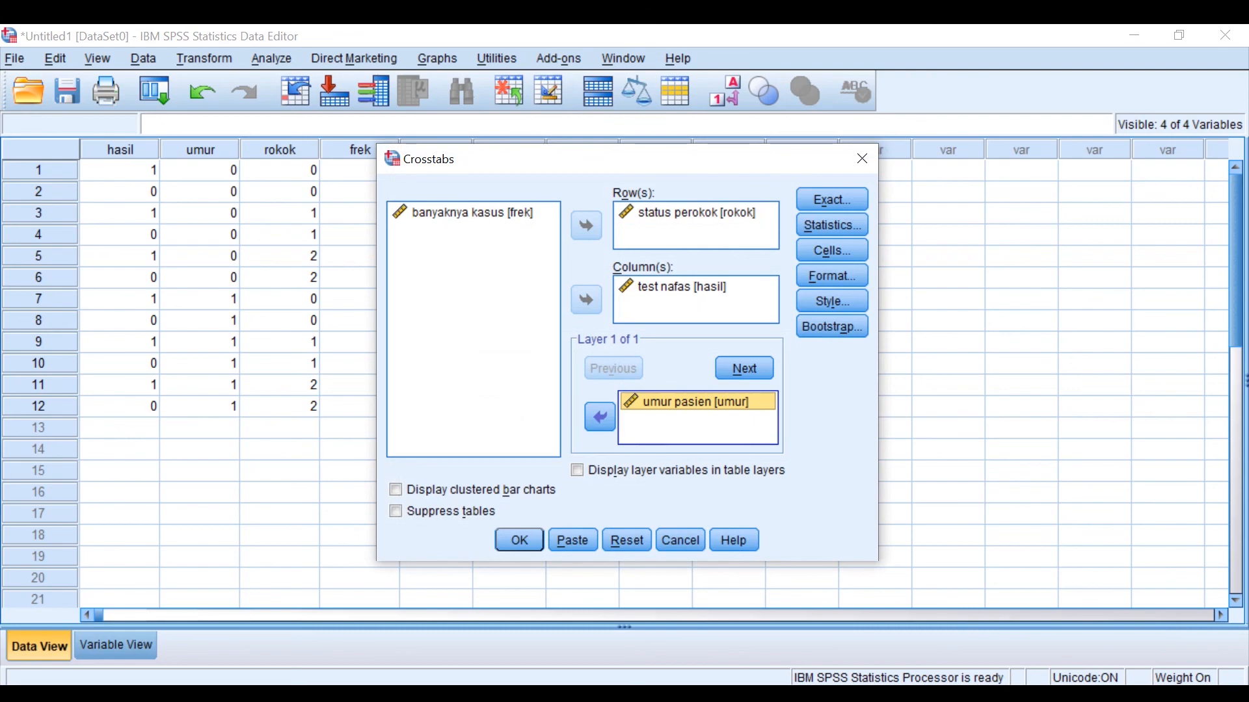
{"action": "left_click", "coordinate": [519, 539]}
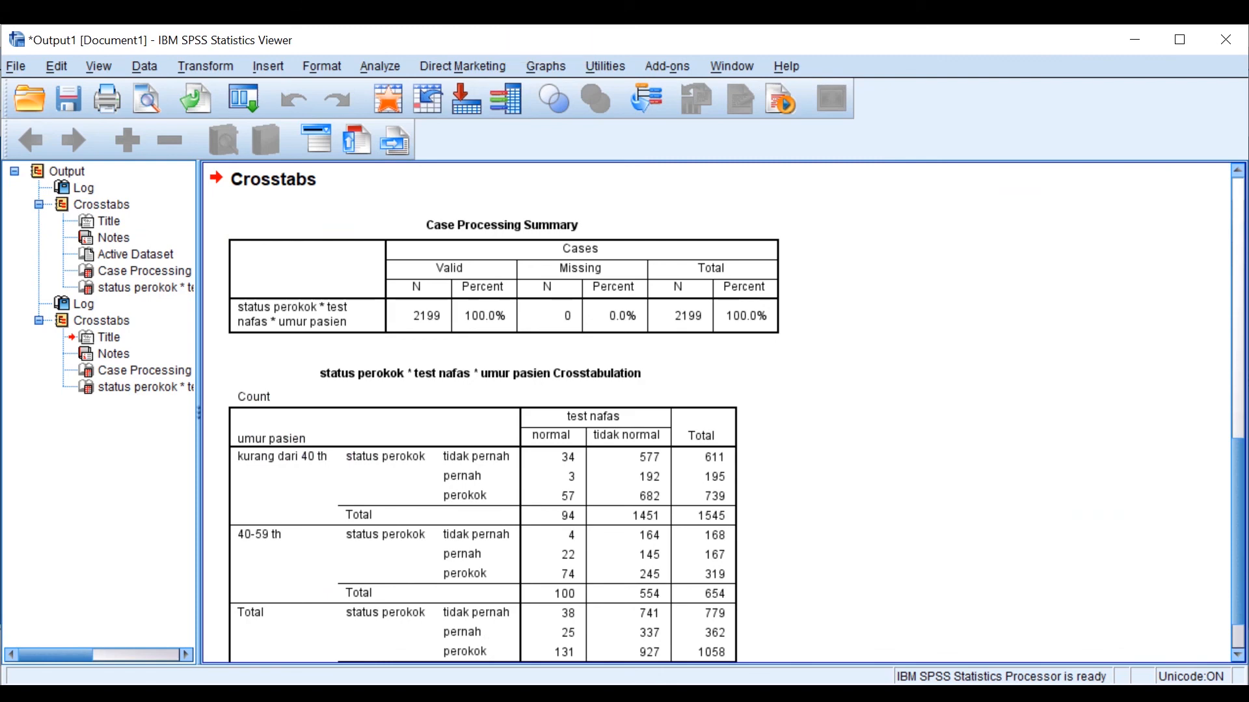
{"action": "scroll", "coordinate": [482, 521], "scroll_direction": "down", "scroll_amount": 2}
{"action": "scroll", "coordinate": [483, 520], "scroll_direction": "up", "scroll_amount": 2}
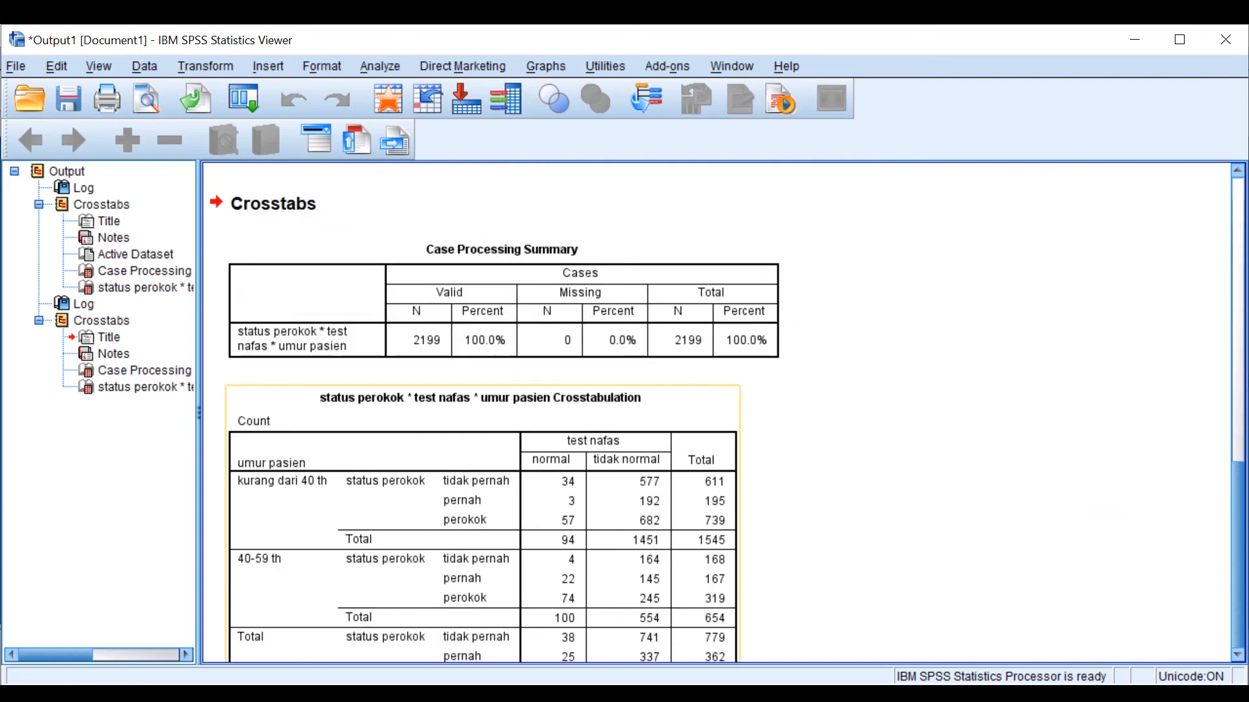